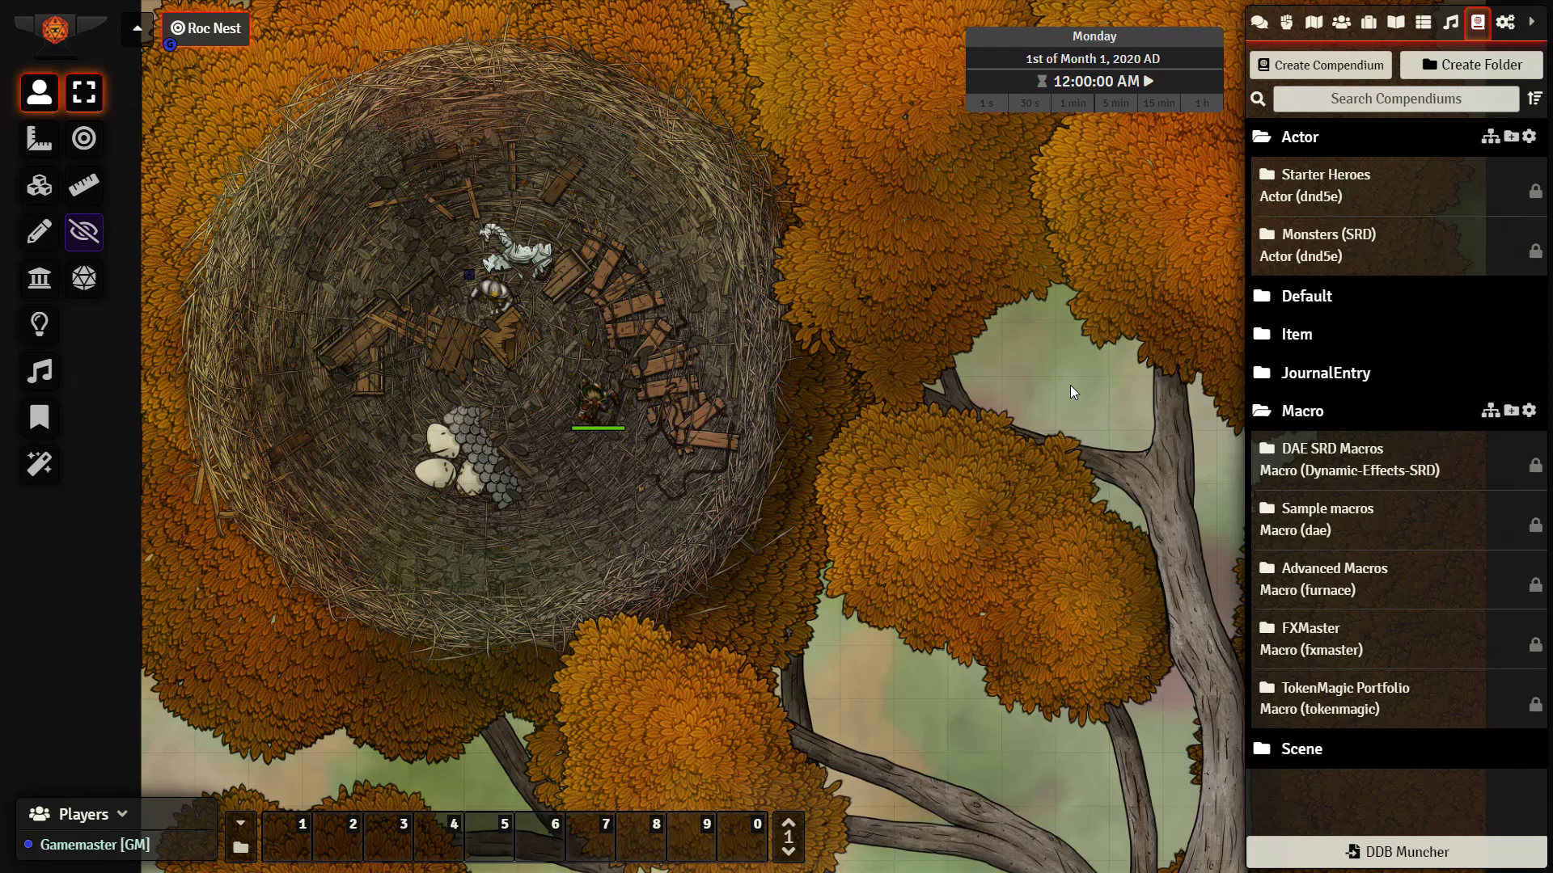
# Import all content of the JB2A Actors compendium from the Default group into the world.
pyautogui.moveTo(851, 6)
pyautogui.click(1306, 334)
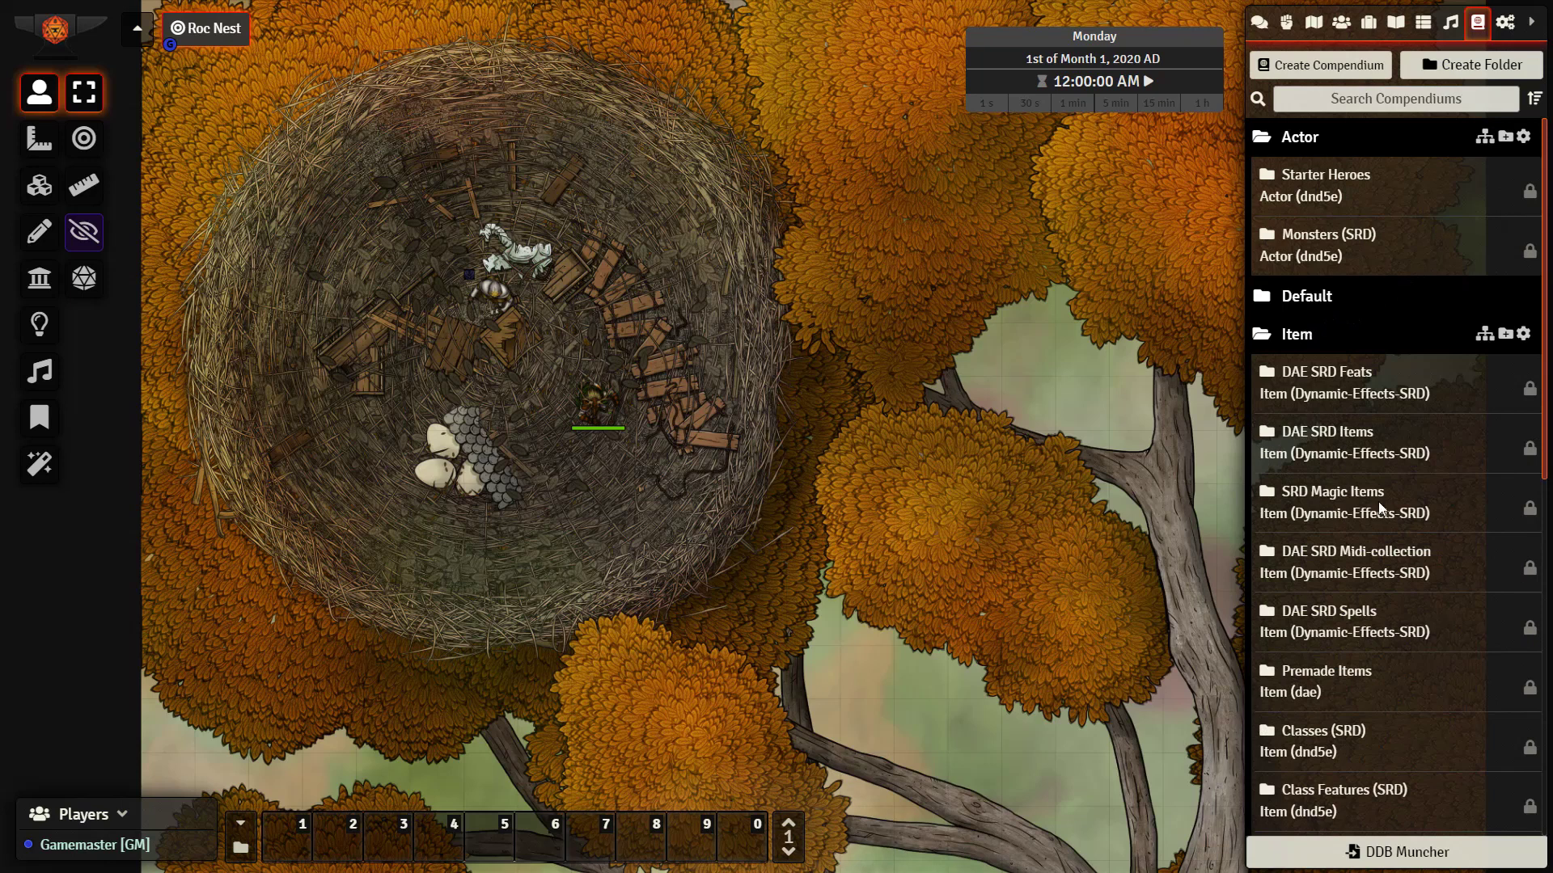
pyautogui.scroll(-1, 1382, 509)
pyautogui.click(1327, 224)
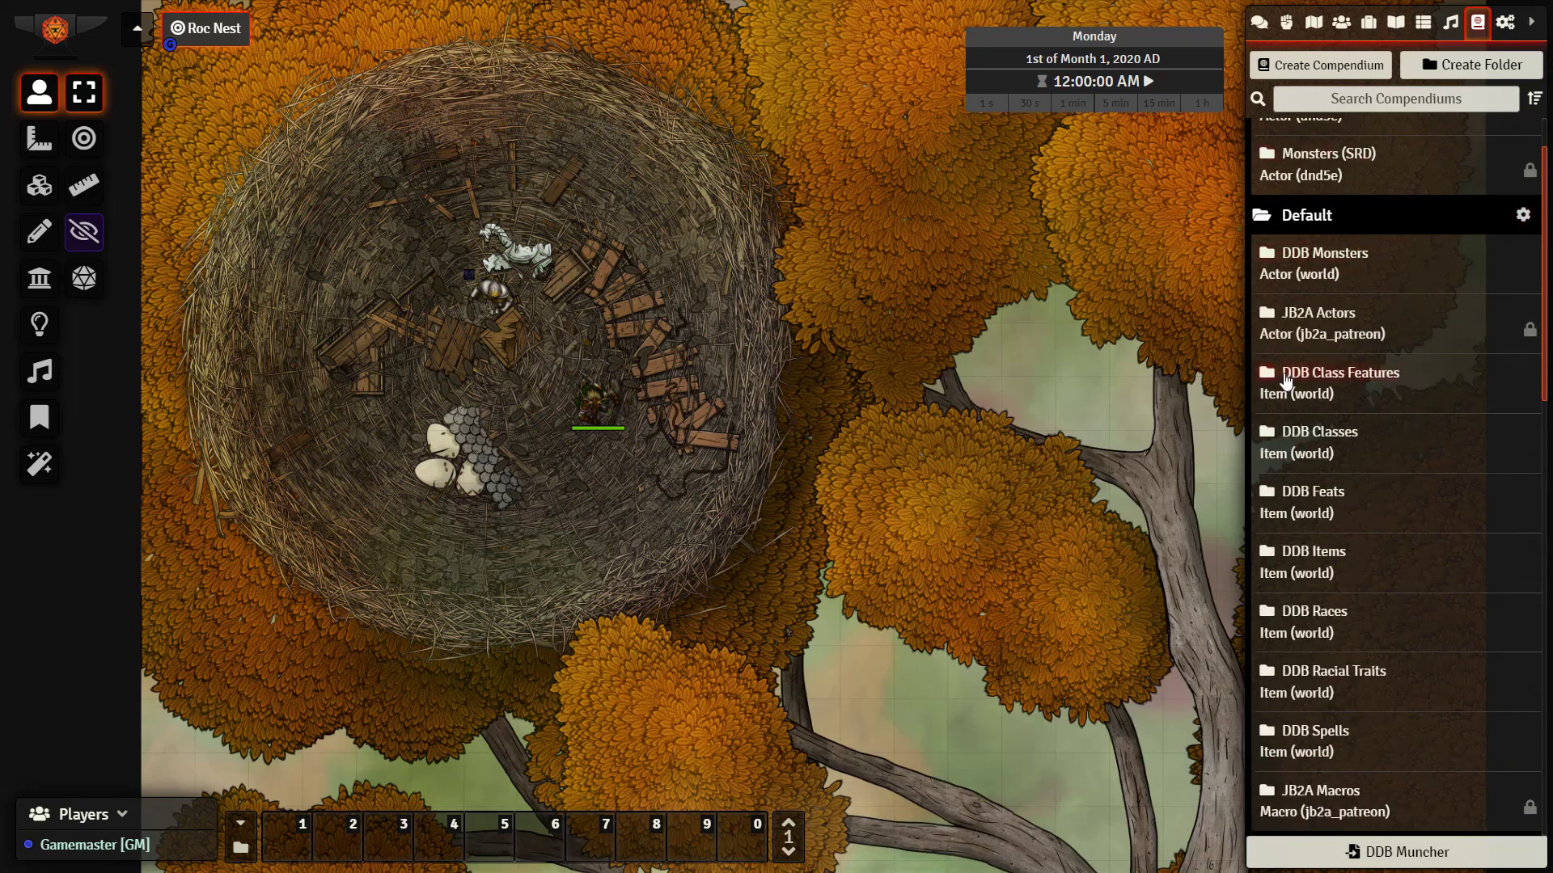
pyautogui.scroll(-2, 1334, 384)
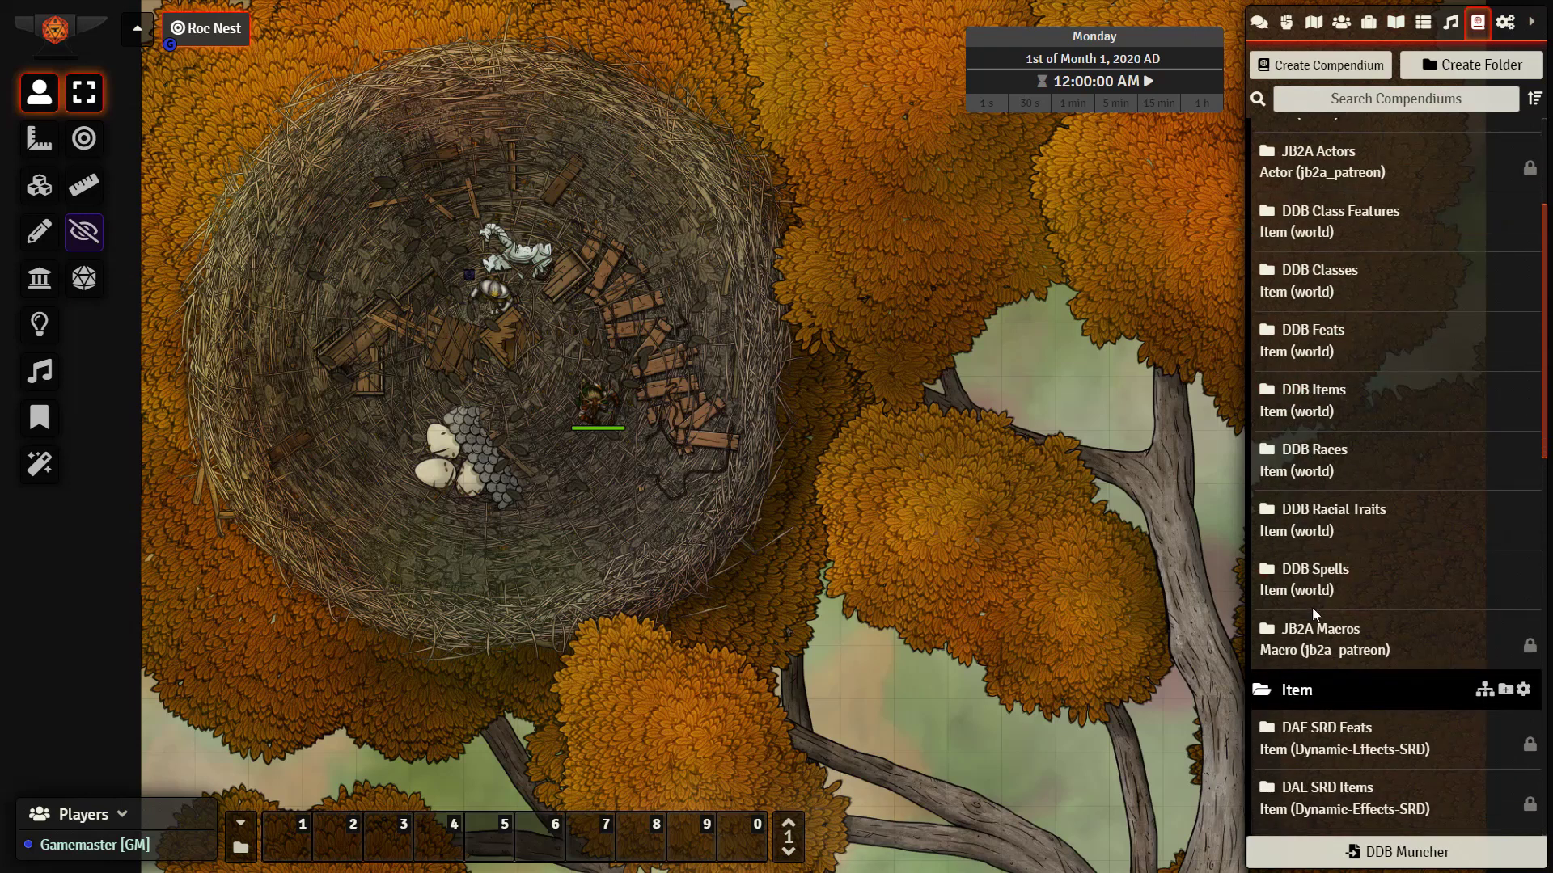
pyautogui.scroll(2, 1306, 351)
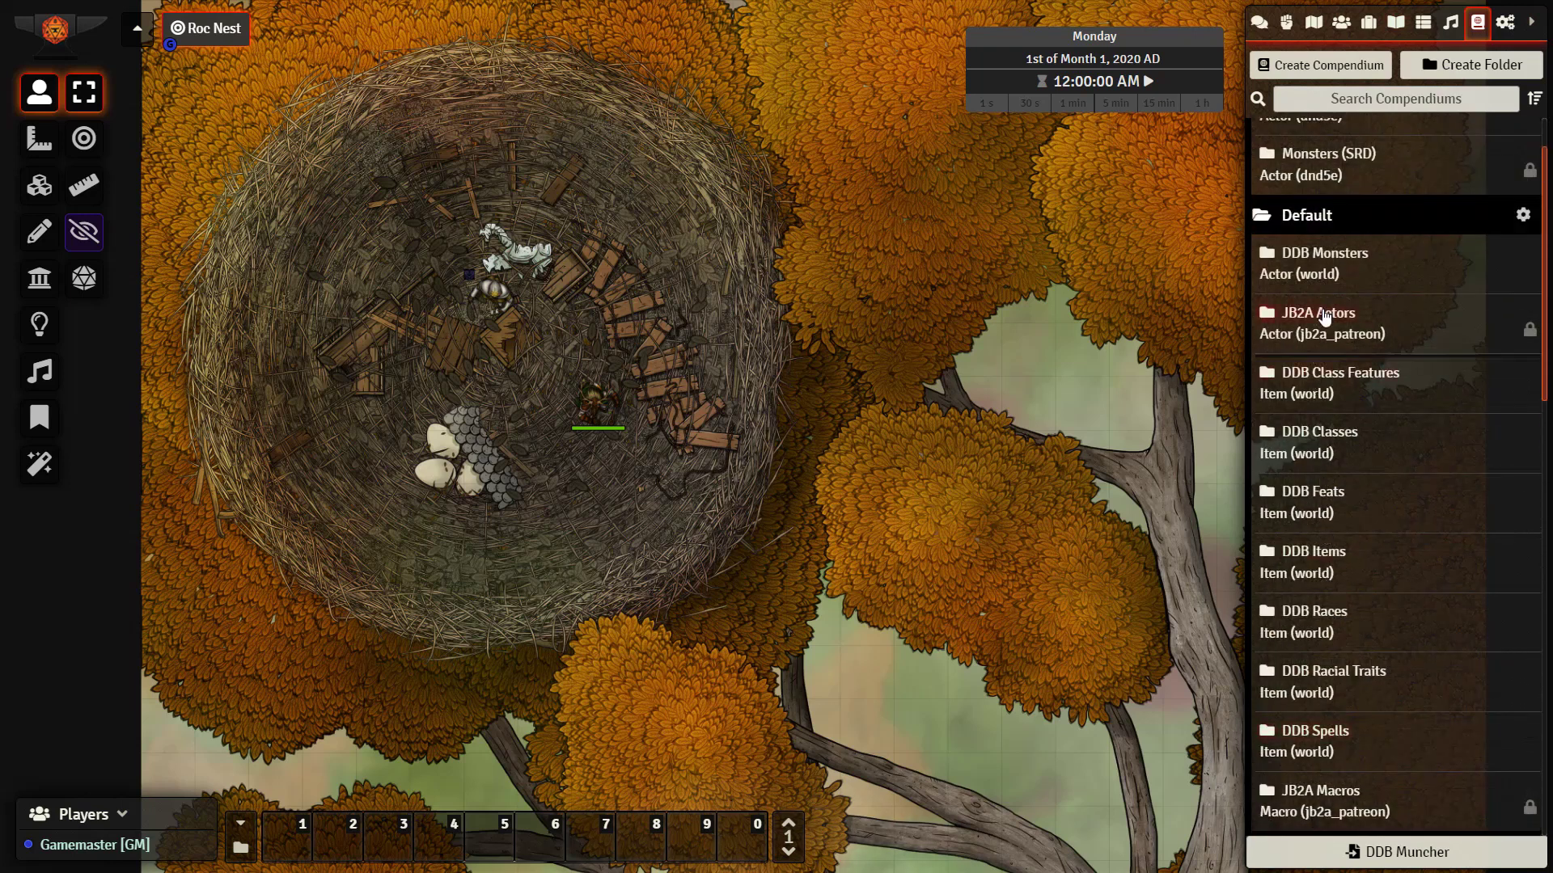
pyautogui.rightClick(1324, 316)
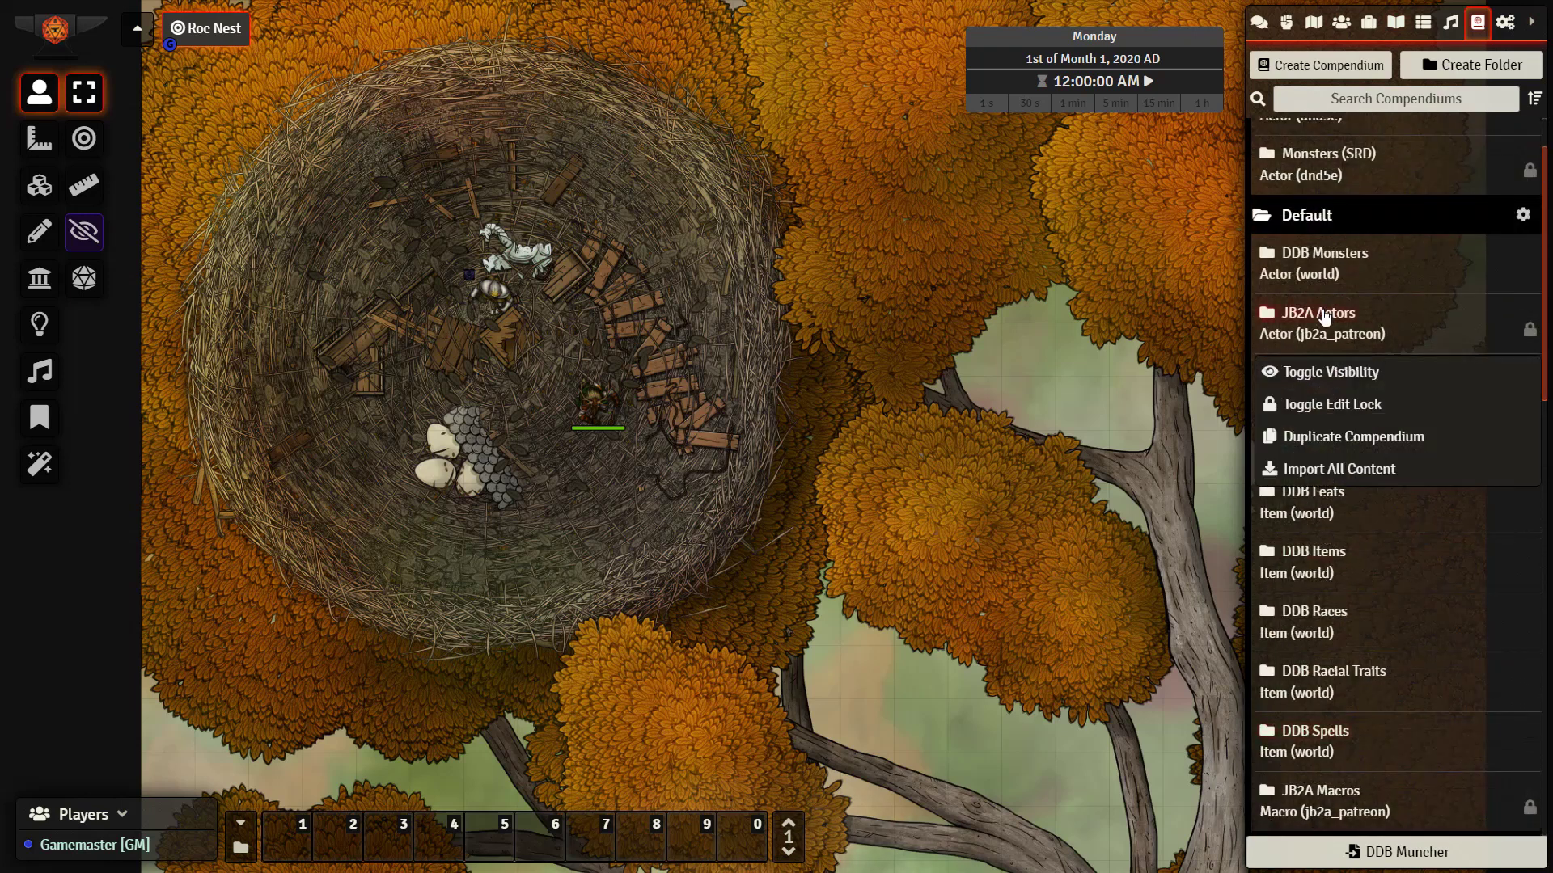
pyautogui.click(1341, 467)
pyautogui.click(953, 176)
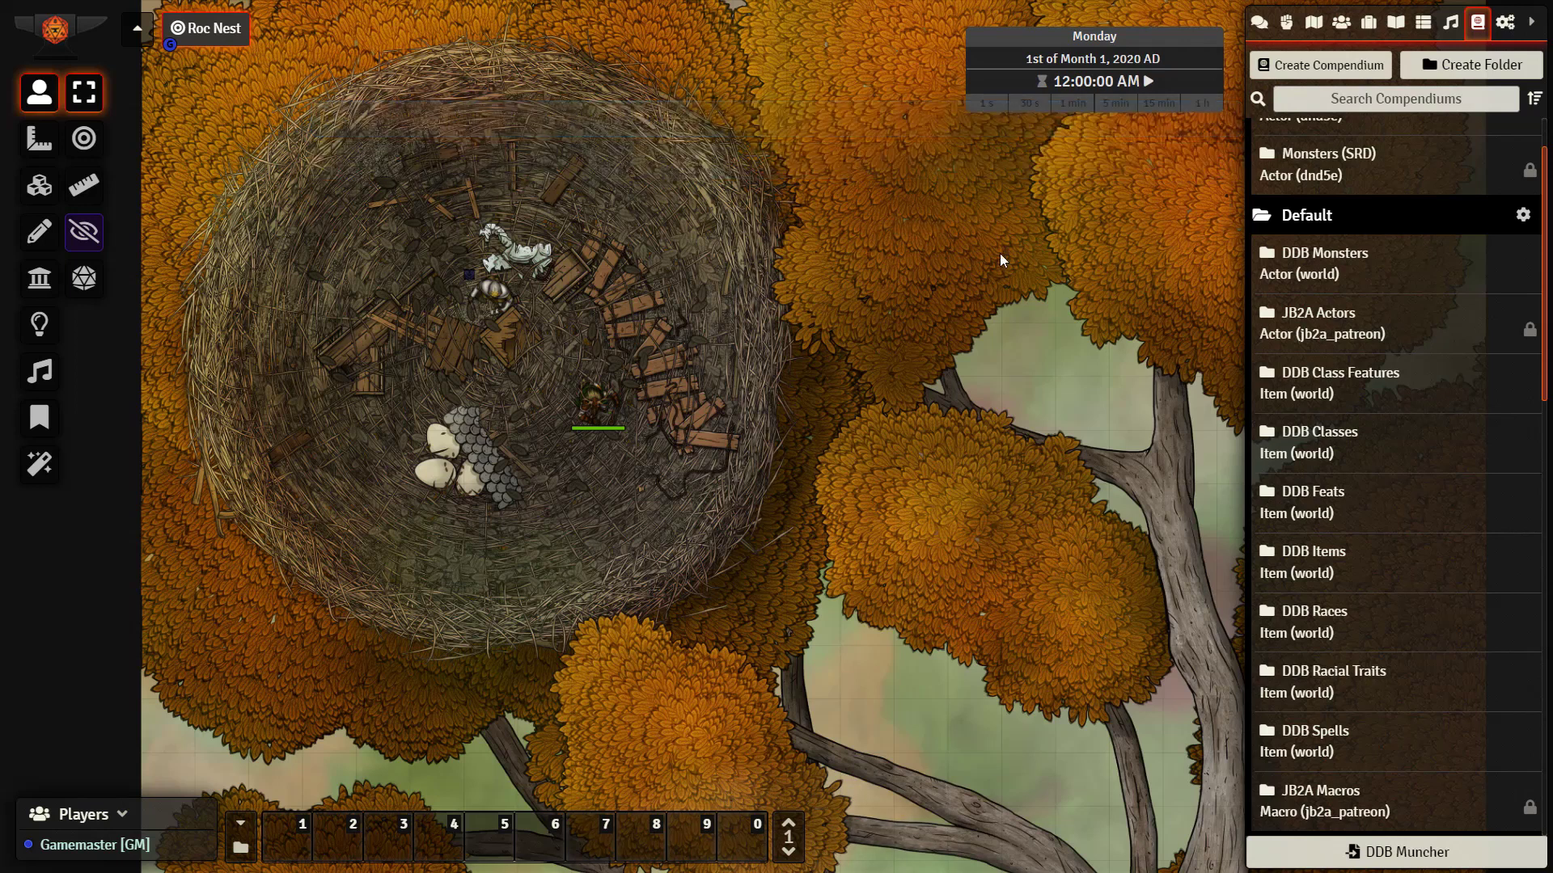
# Import all content of the JB2A Macros compendium into the world.
pyautogui.scroll(-2, 1464, 505)
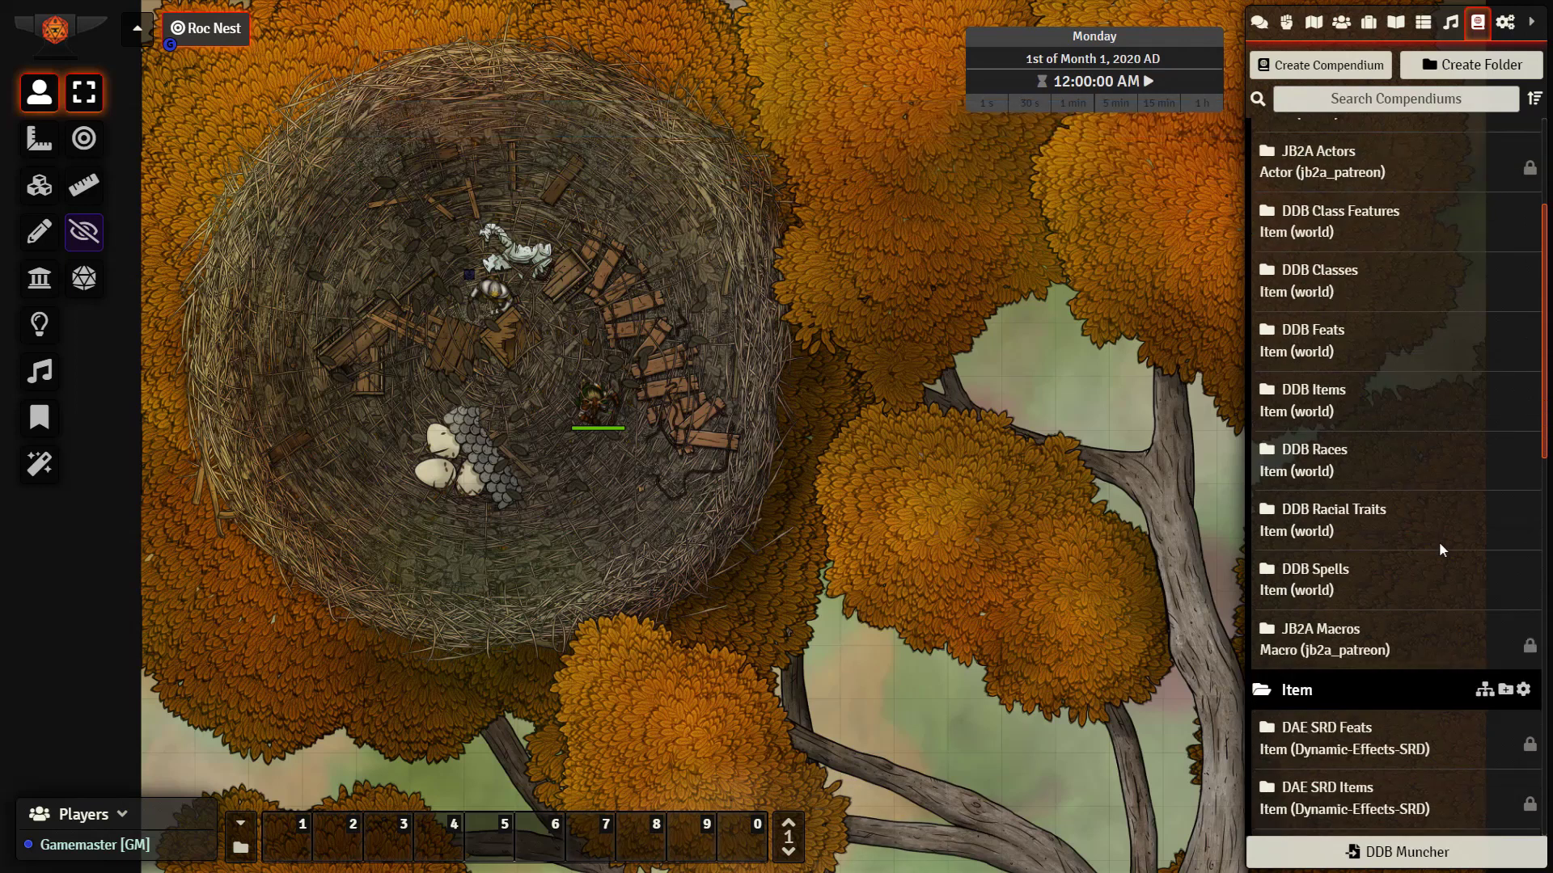
pyautogui.rightClick(1327, 636)
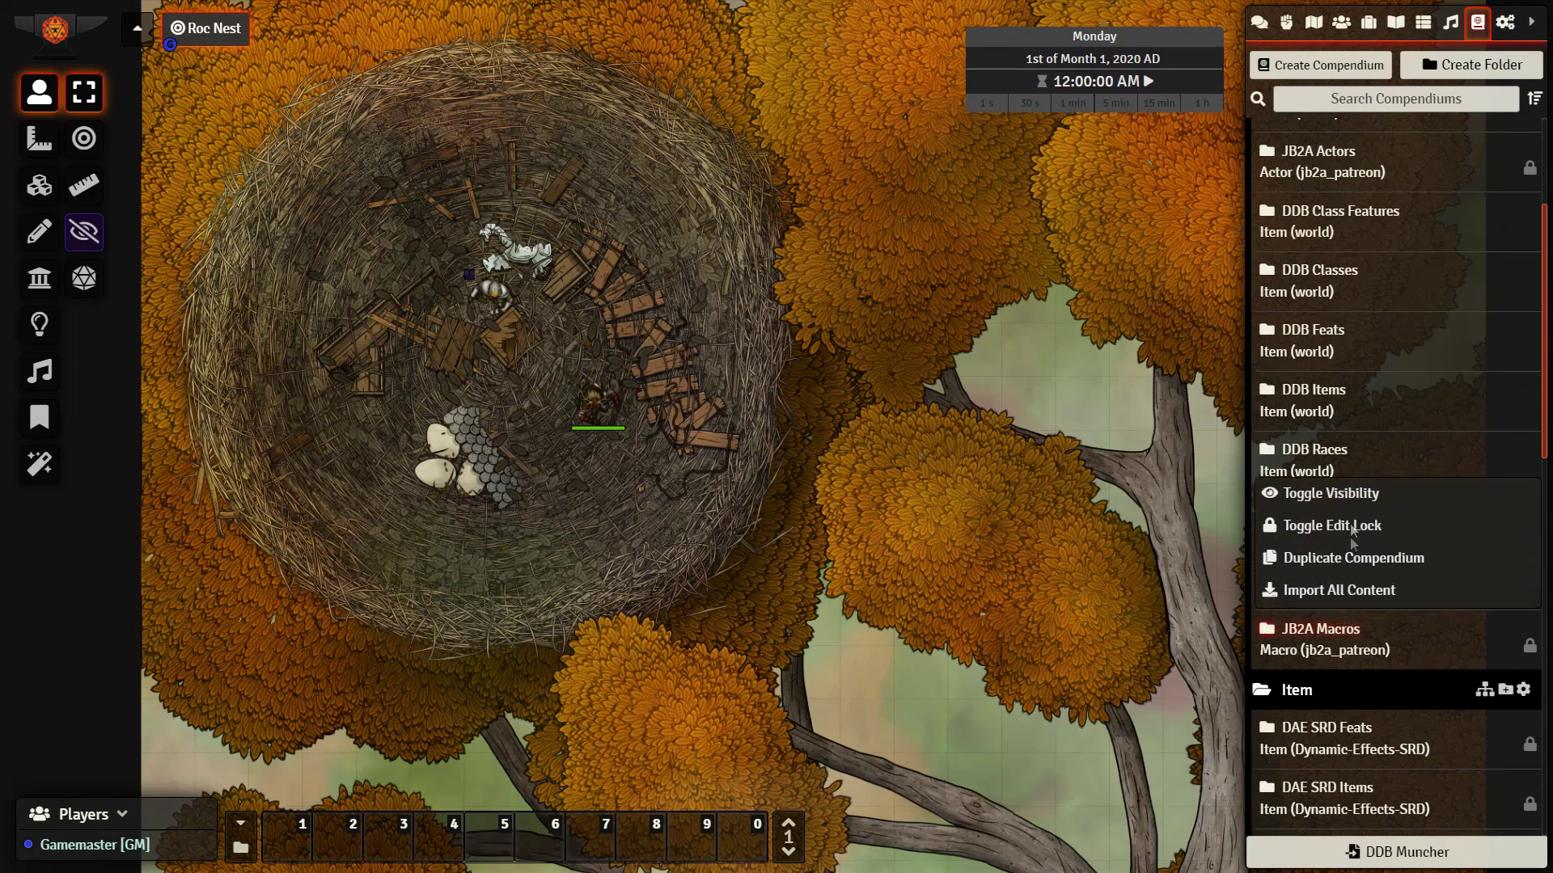
pyautogui.click(1340, 592)
pyautogui.click(879, 650)
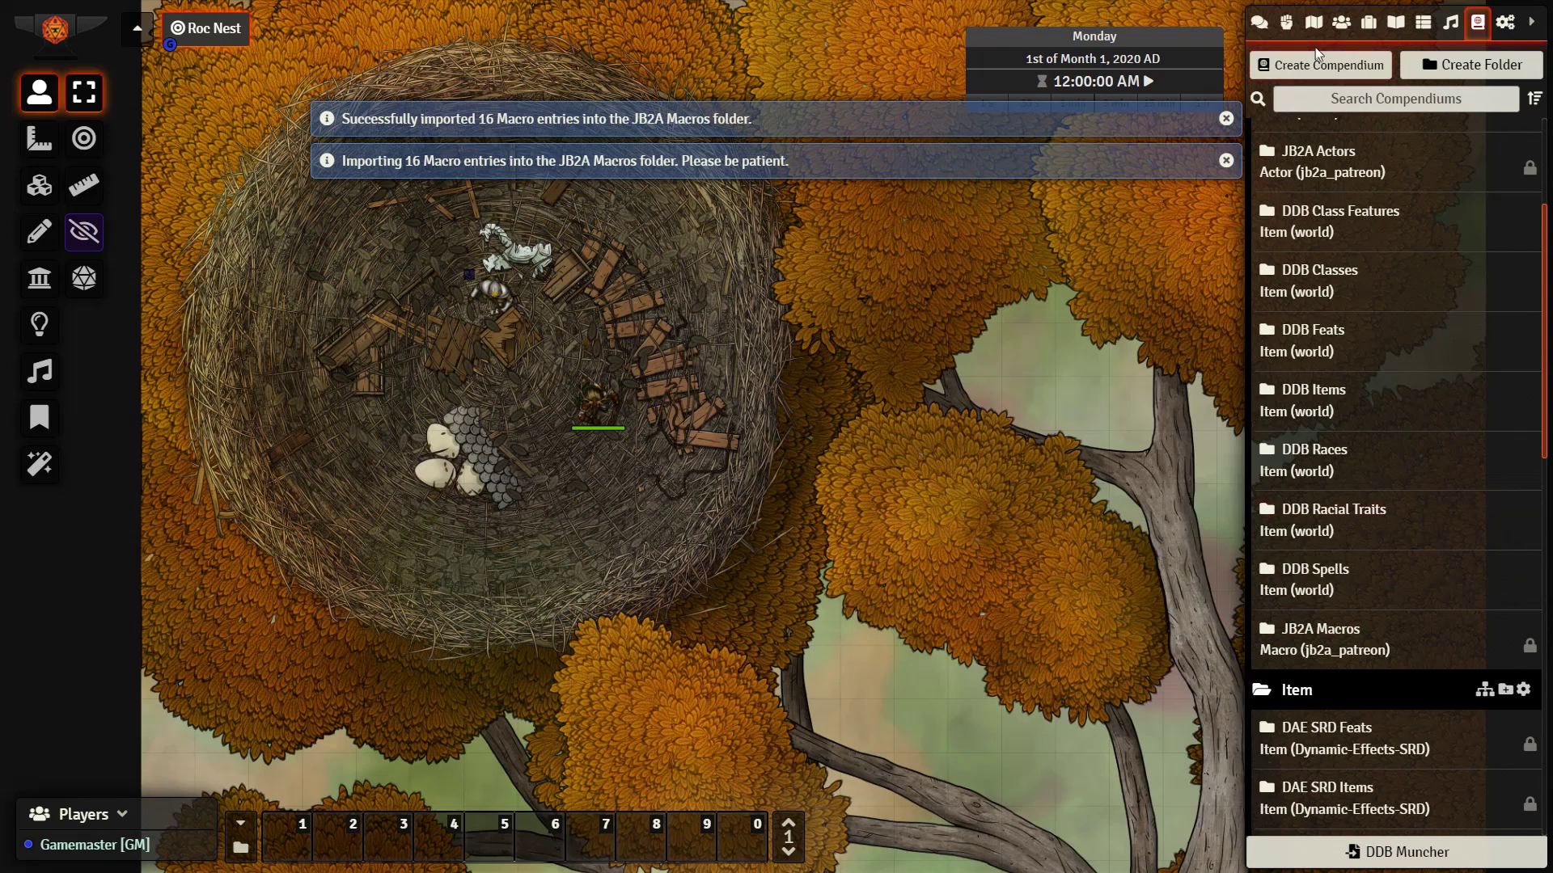
# Open the actor directory and look through the spell-effect actors in the JB2A Actors folder.
pyautogui.click(1313, 22)
pyautogui.click(1286, 22)
pyautogui.click(1341, 23)
pyautogui.click(1338, 143)
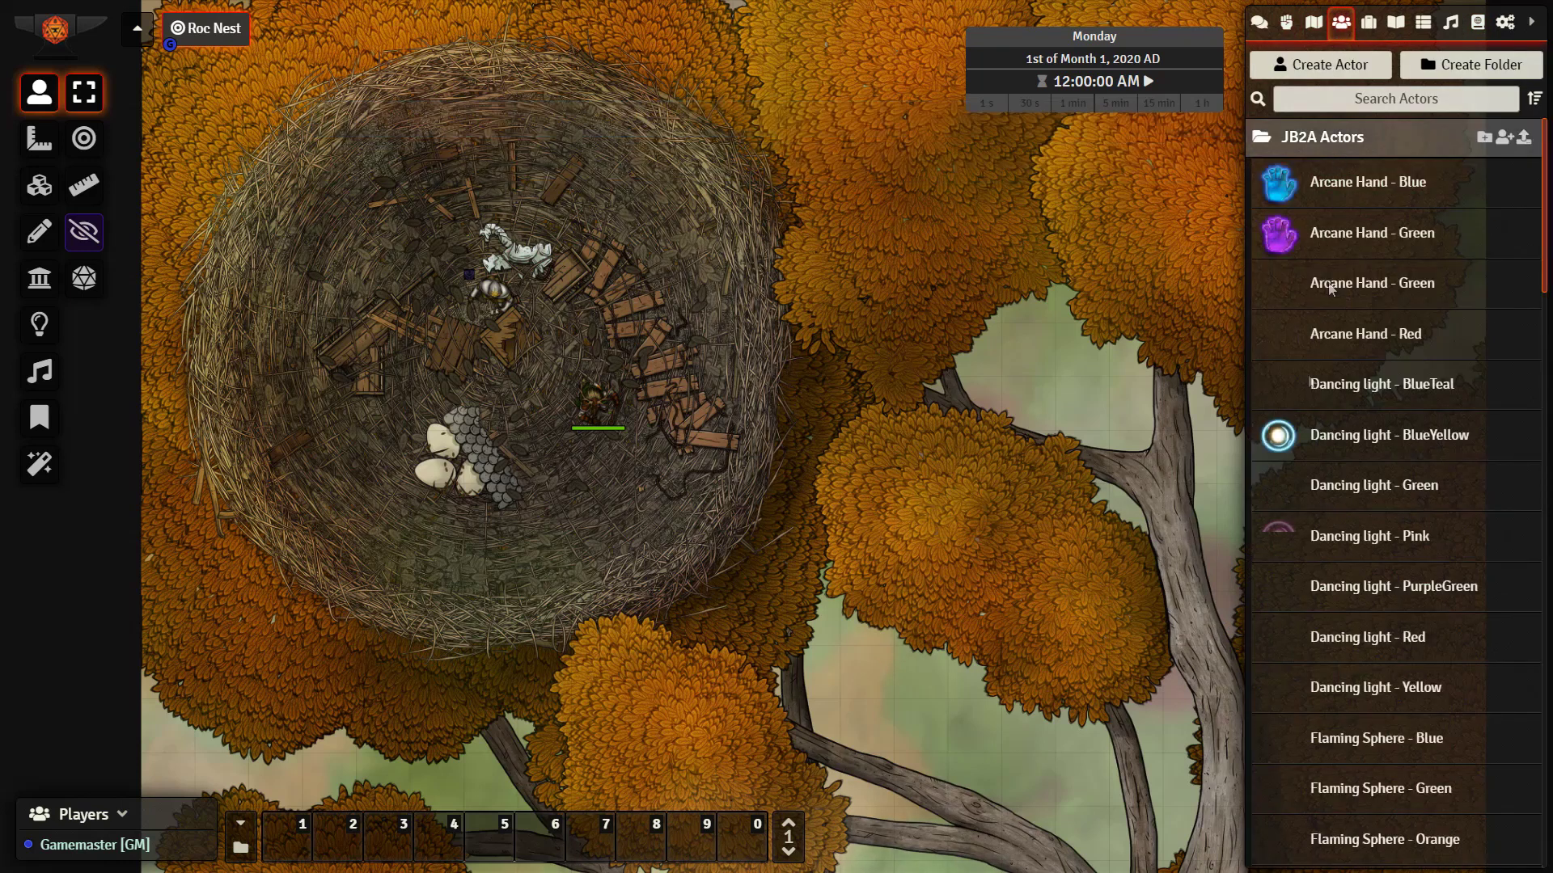
pyautogui.scroll(-4, 1361, 574)
pyautogui.scroll(-4, 1361, 582)
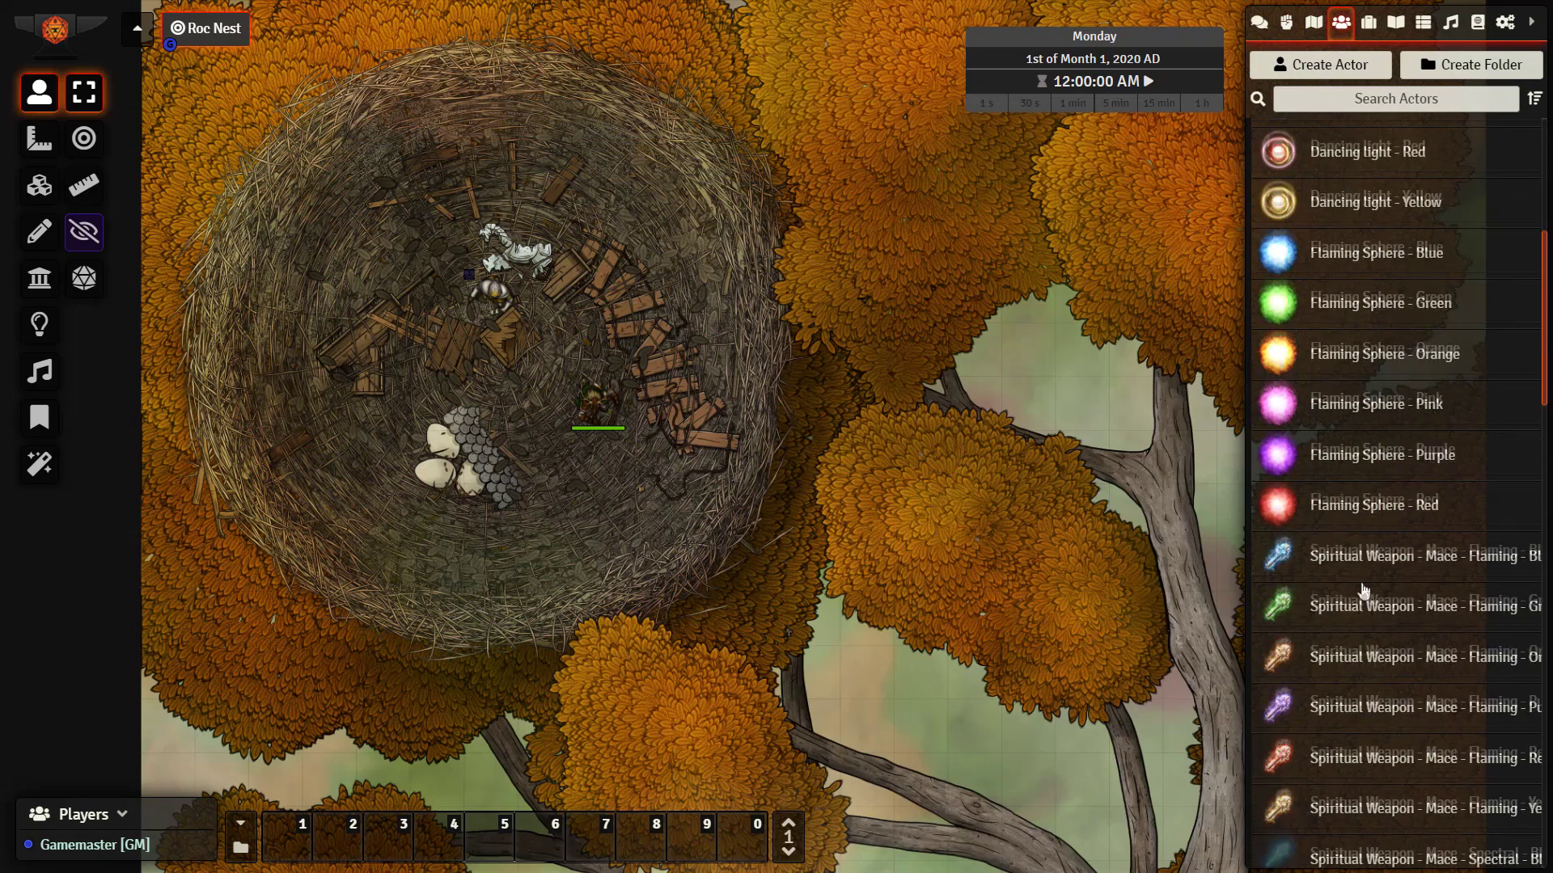
pyautogui.scroll(-12, 1362, 588)
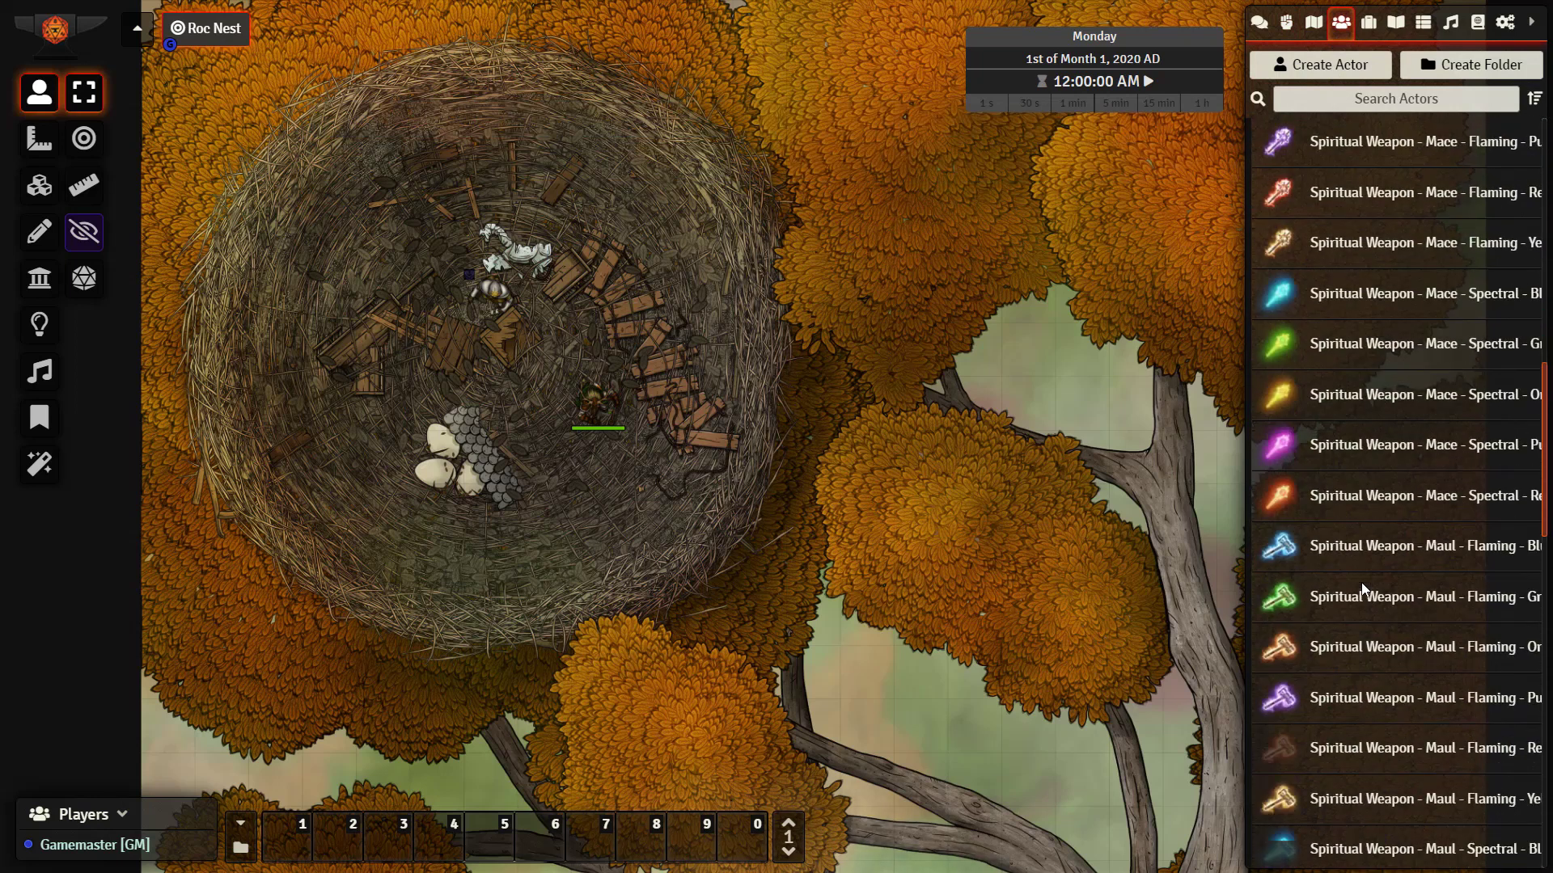
pyautogui.scroll(-9, 1362, 588)
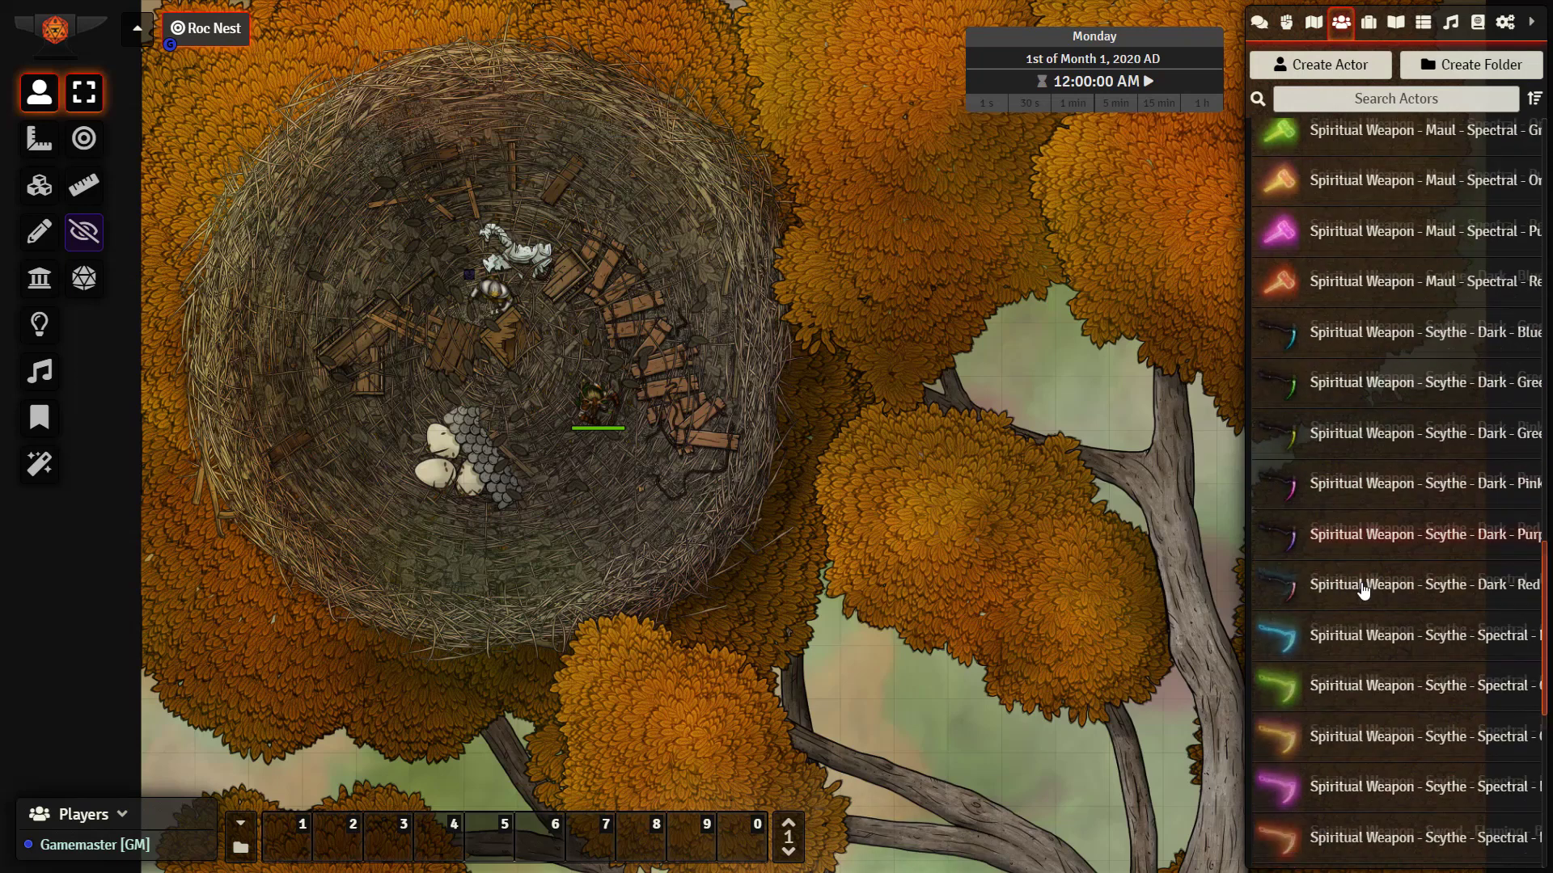
pyautogui.scroll(-3, 1363, 588)
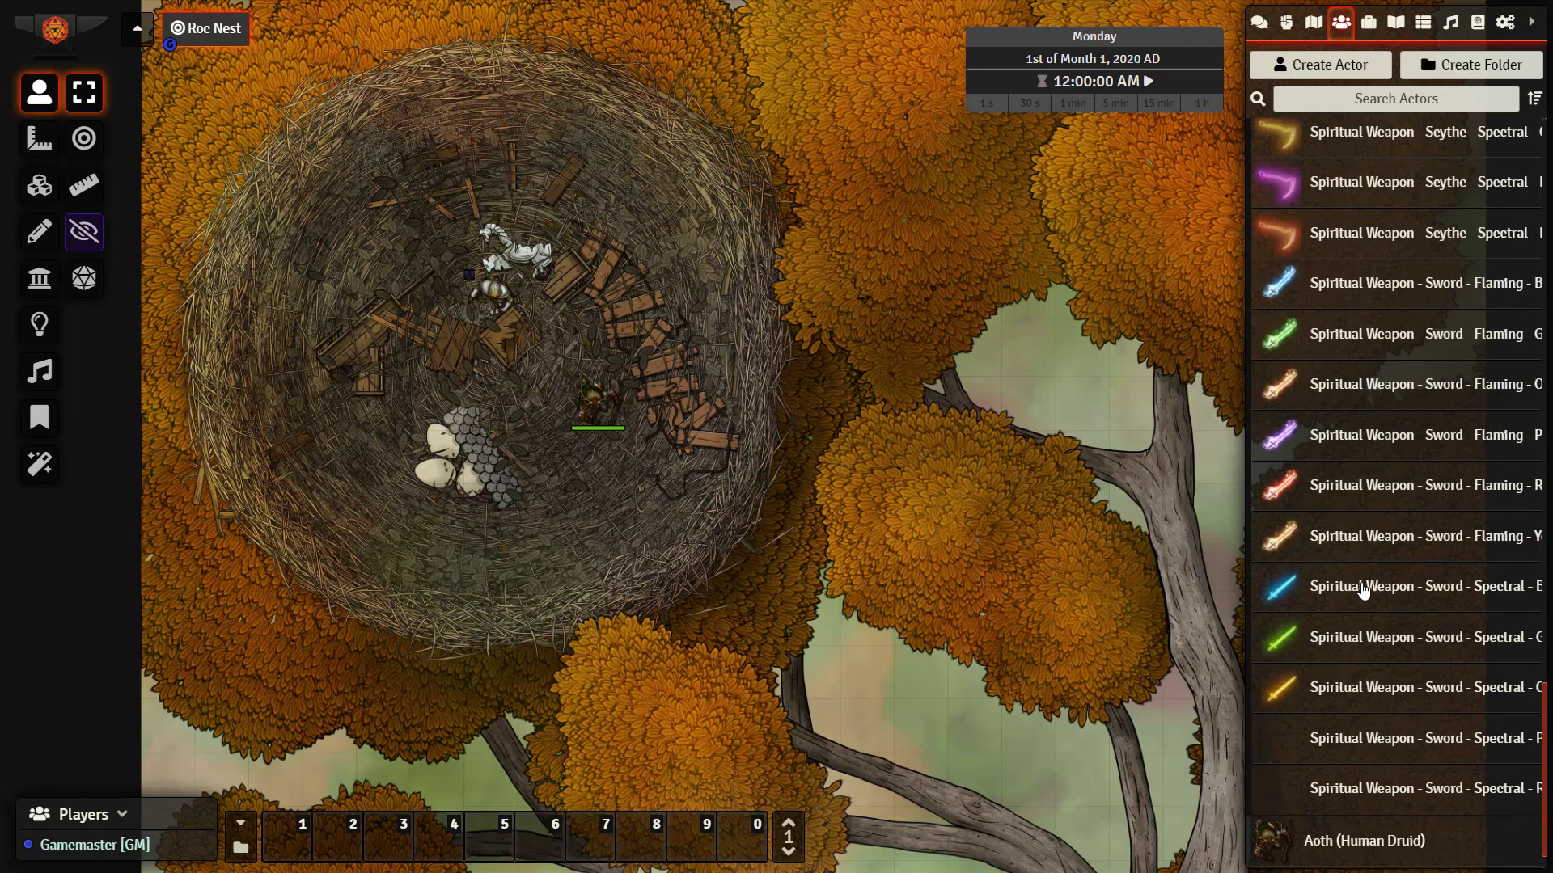
pyautogui.scroll(20, 1374, 617)
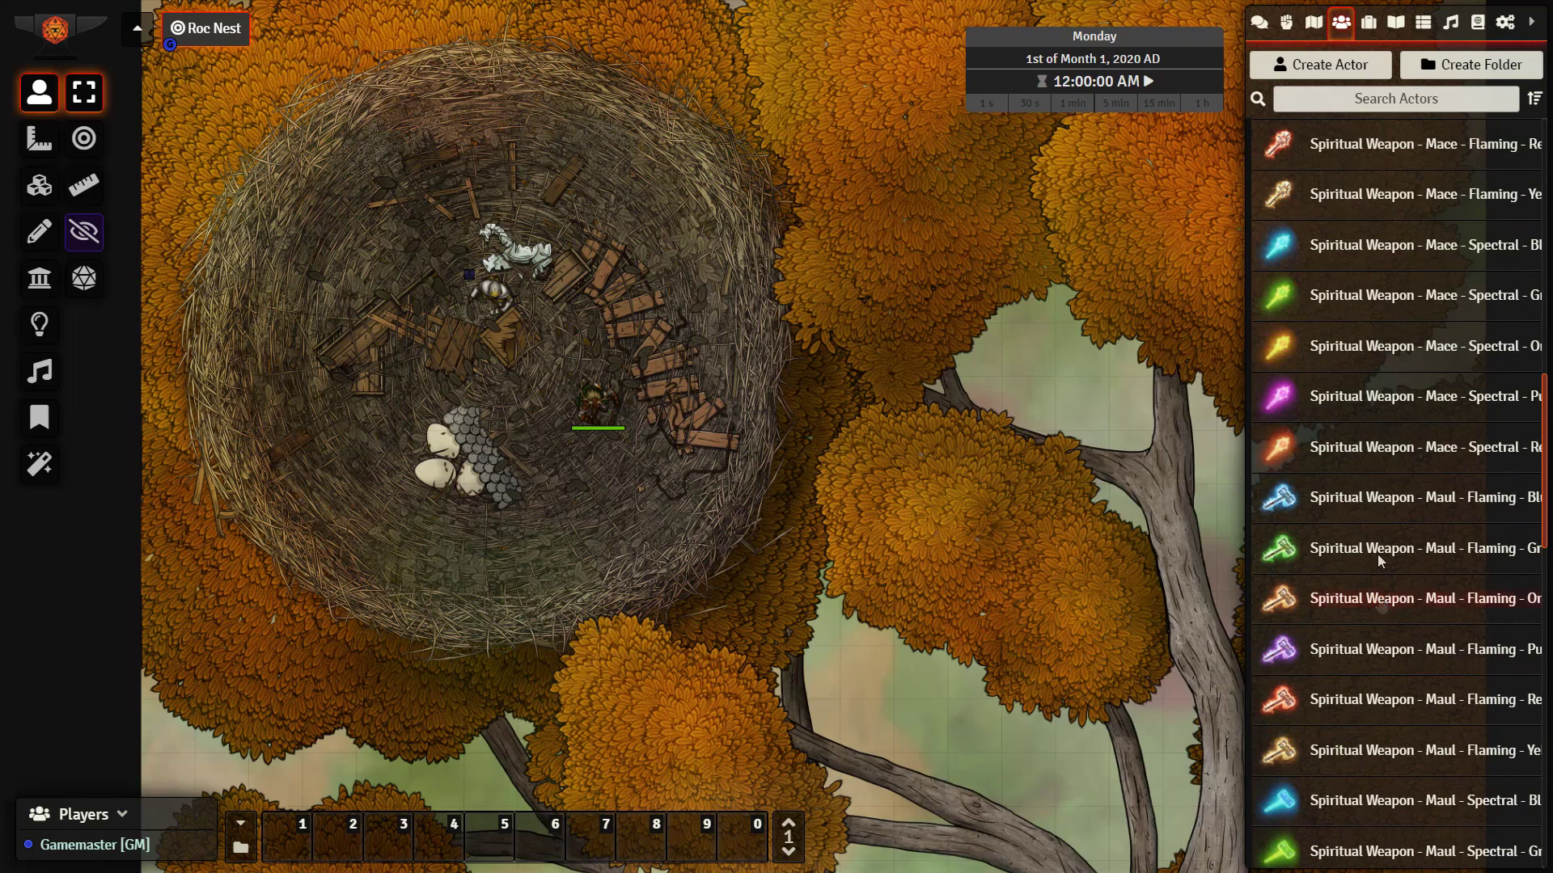
pyautogui.scroll(10, 1377, 553)
pyautogui.scroll(3, 1374, 535)
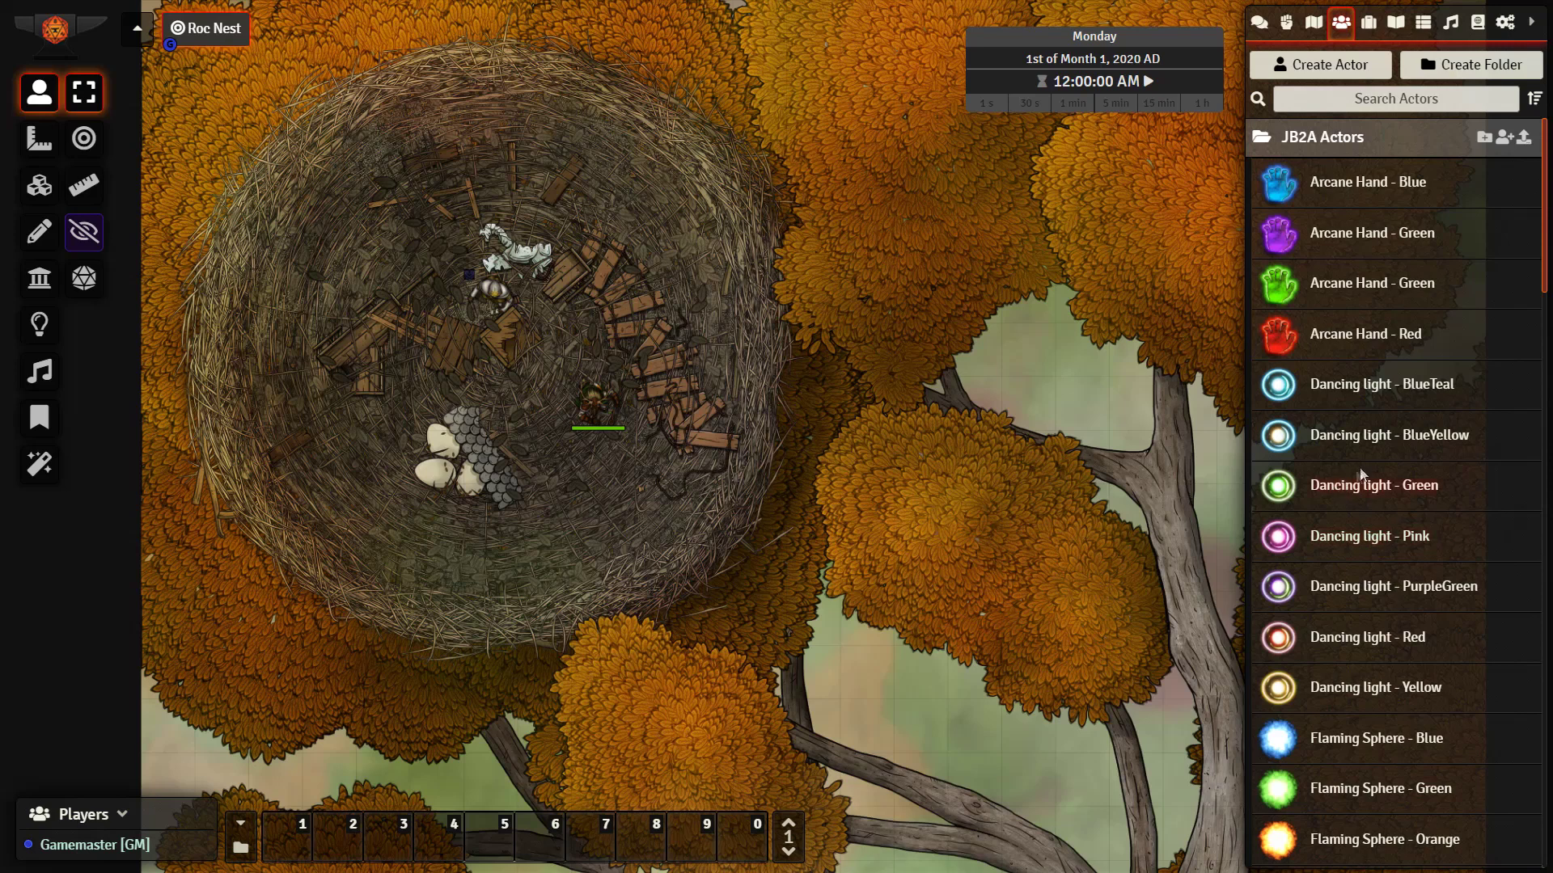
# Place the Flaming Sphere - Purple actor as a token in the middle of the Roc Nest scene.
pyautogui.scroll(-7, 1303, 624)
pyautogui.scroll(-2, 1280, 637)
pyautogui.moveTo(1366, 306); pyautogui.dragTo(562, 341)
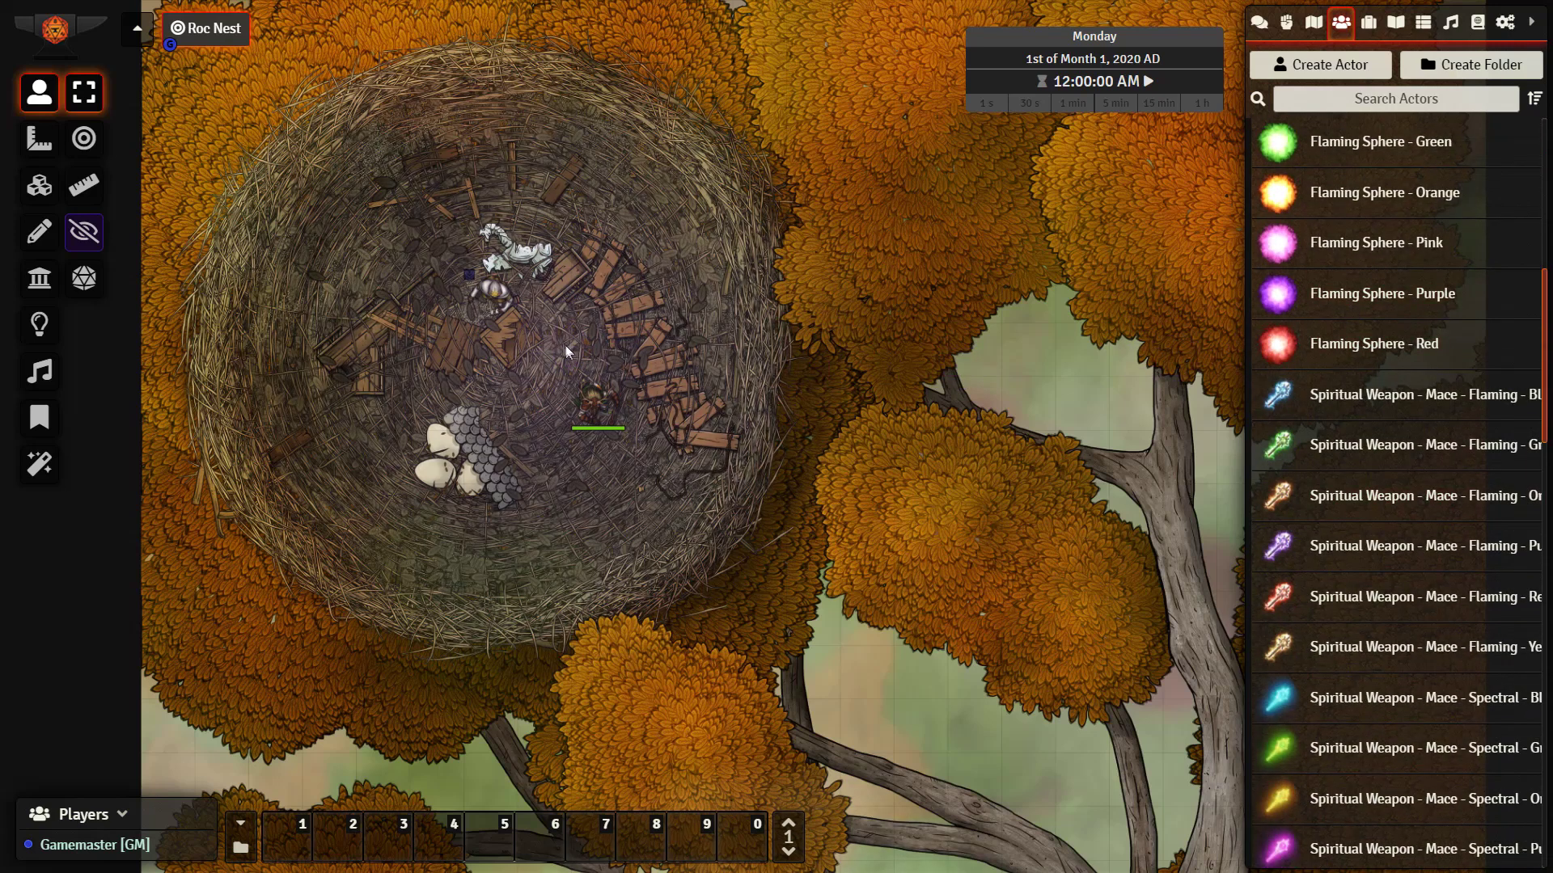
pyautogui.scroll(7, 567, 347)
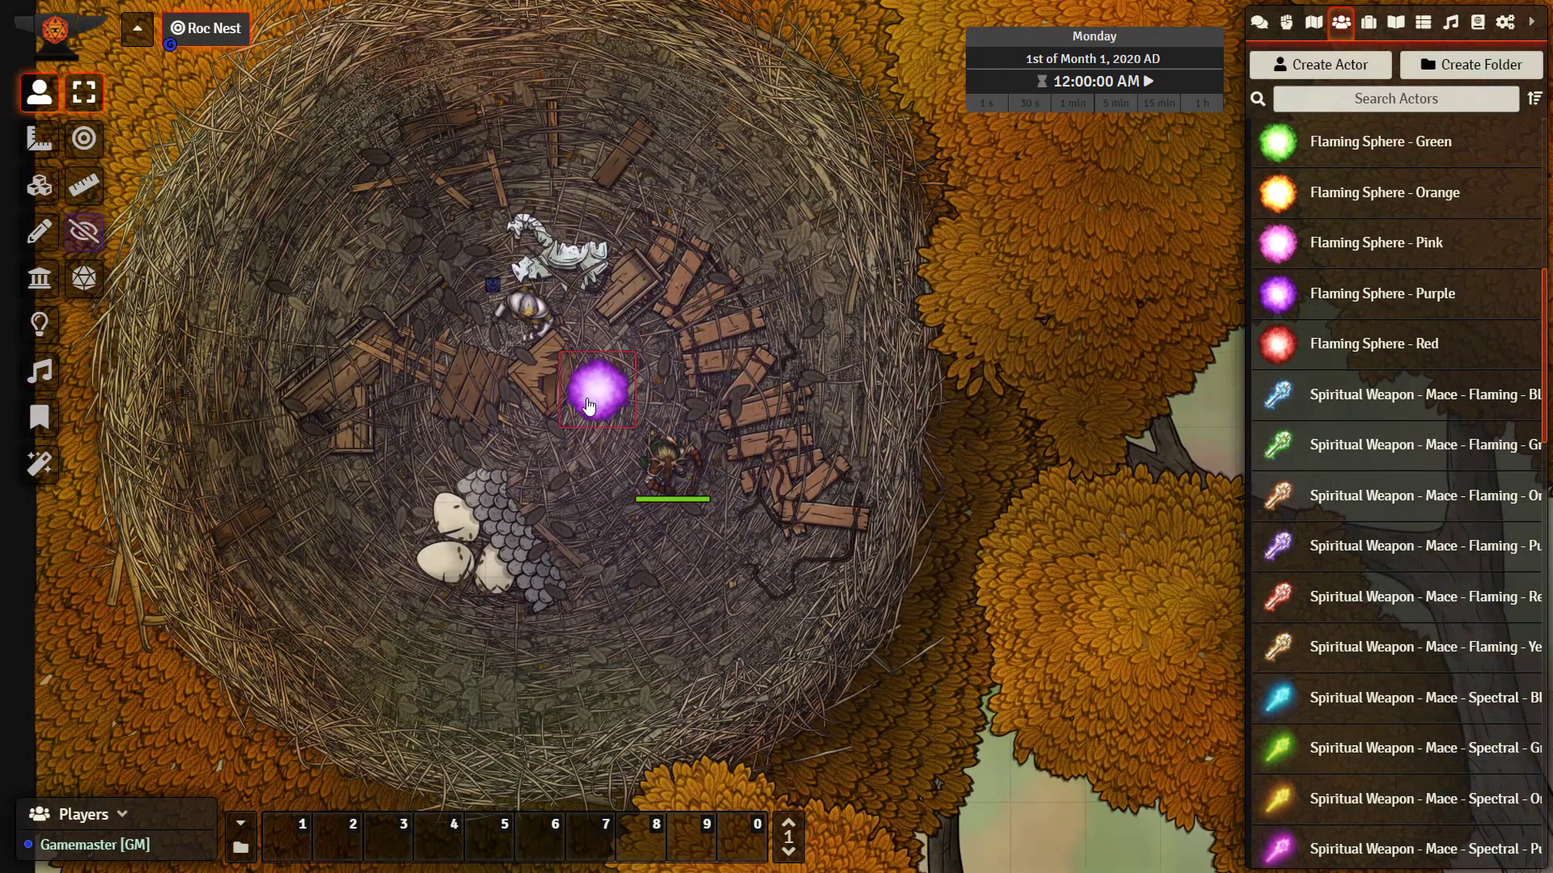
# Open the Midi QOL workflow settings in the module settings and review the available options.
pyautogui.click(42, 333)
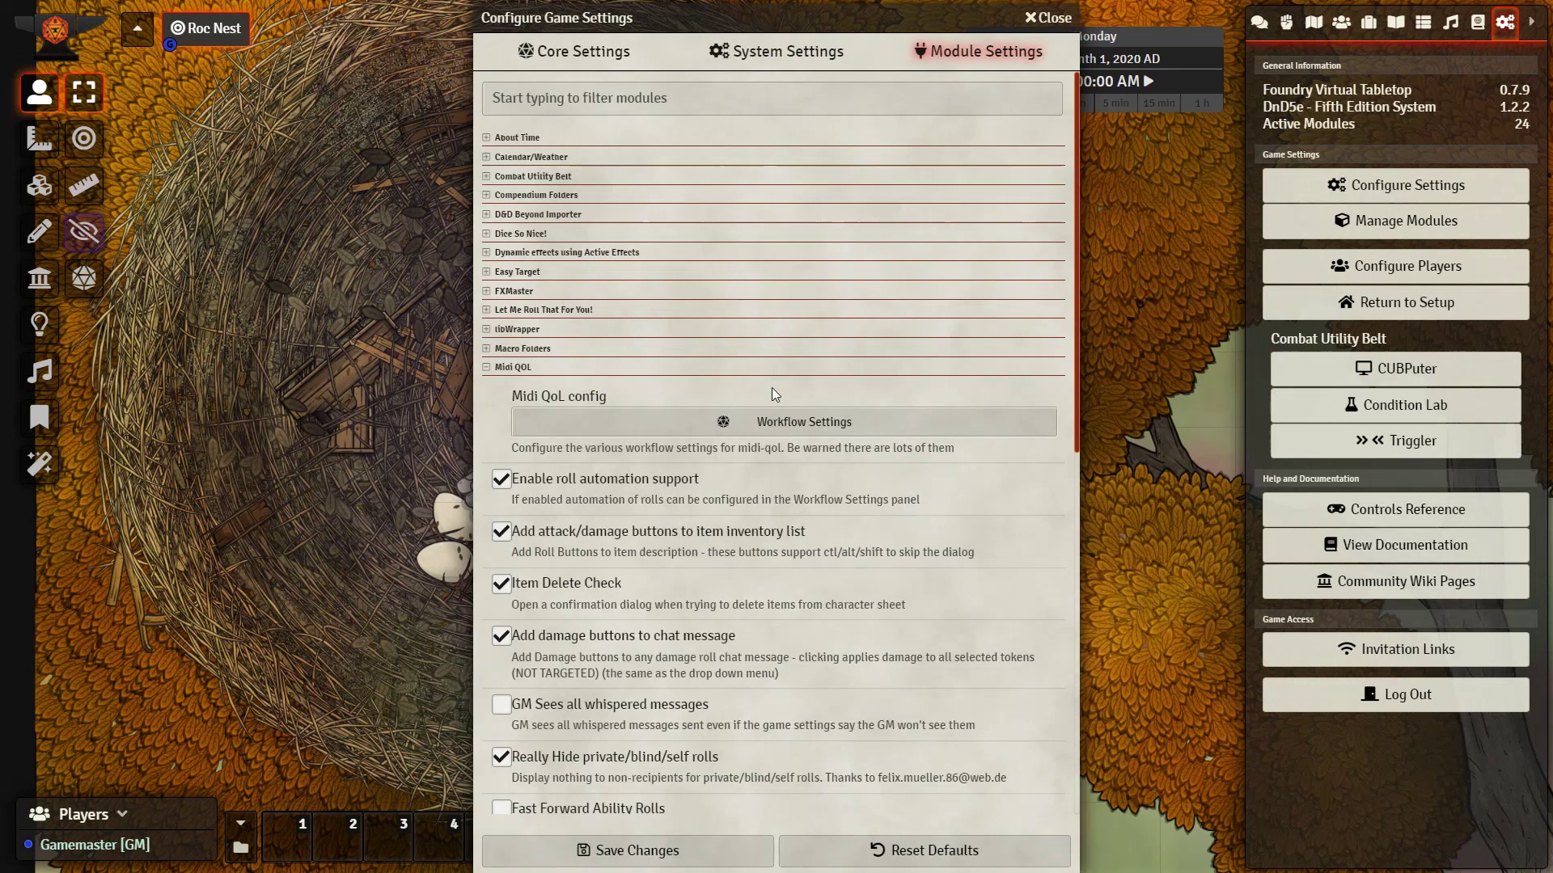
pyautogui.click(770, 416)
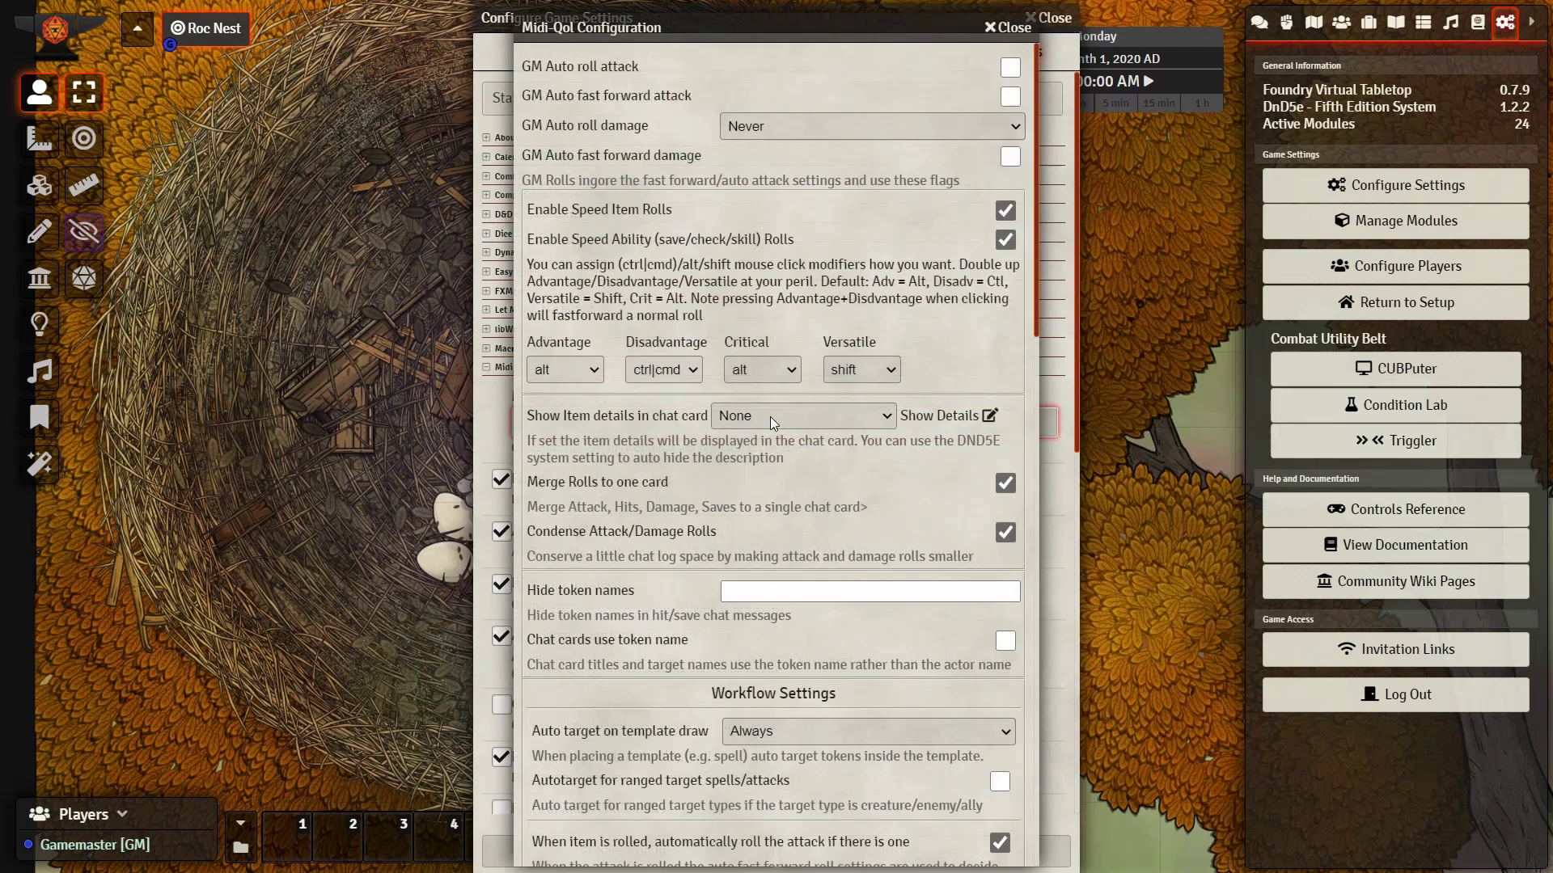
pyautogui.scroll(-15, 769, 415)
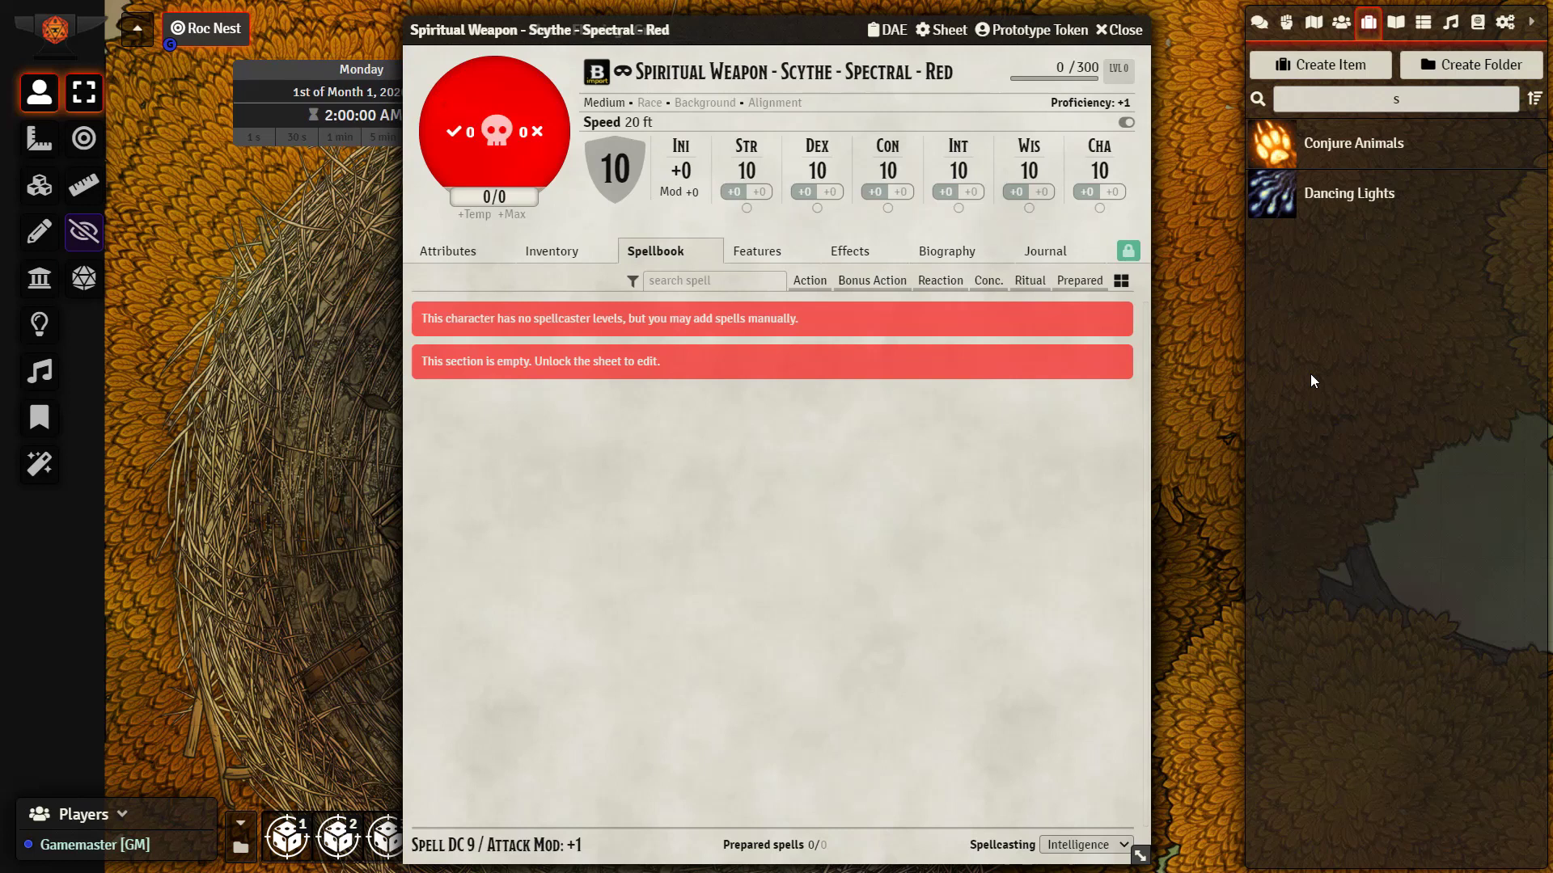
# Find Spiritual Weapon in the Spells (SRD) compendium, import it as a world item, and close its sheet and the compendium.
pyautogui.click(1339, 25)
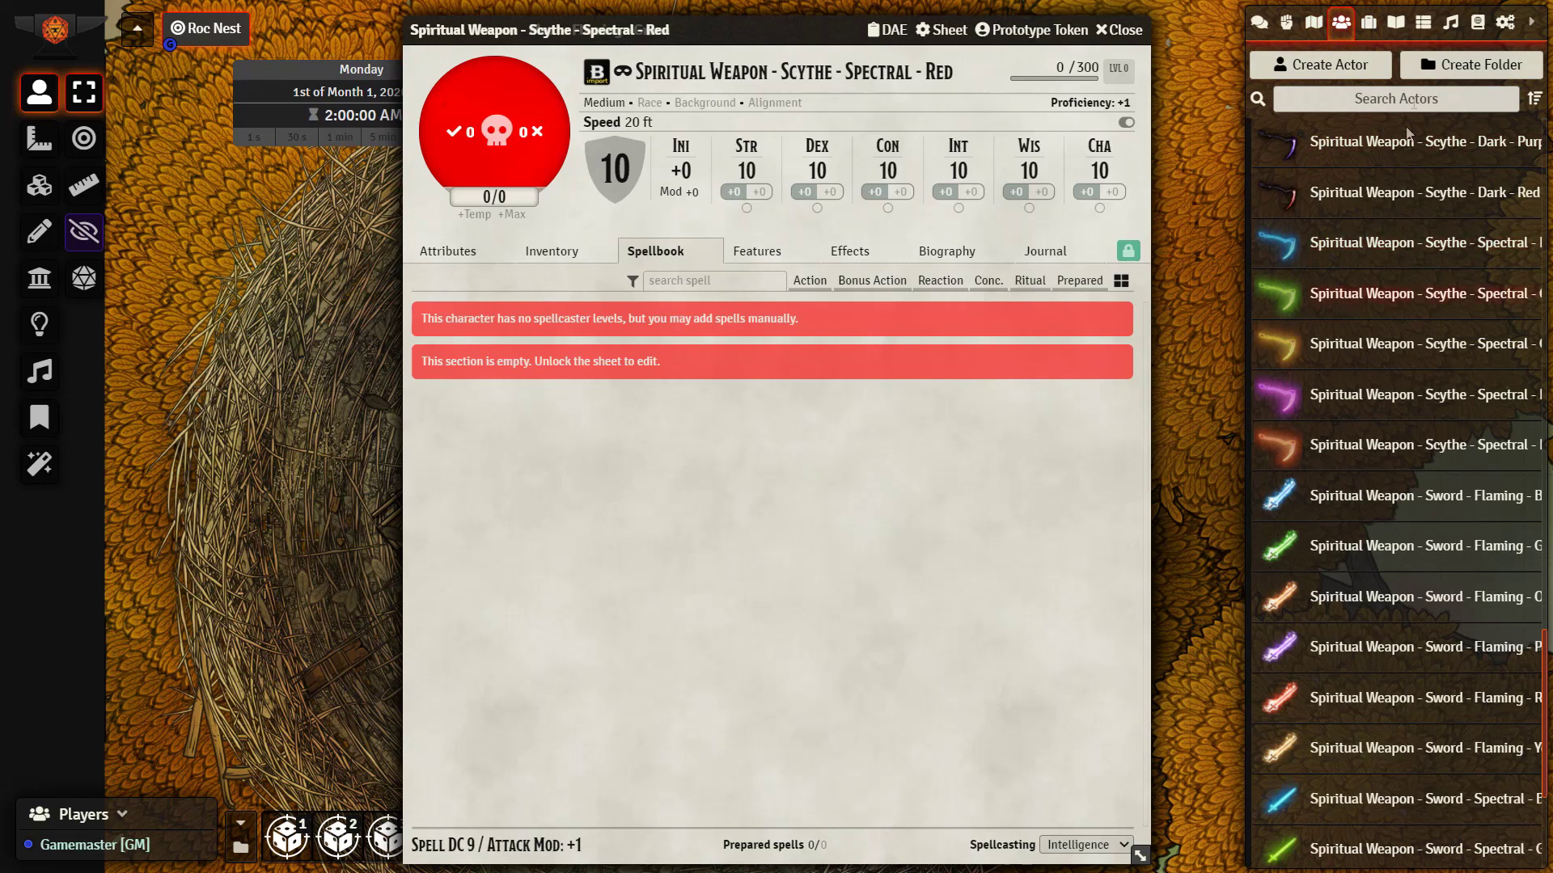
pyautogui.click(1484, 24)
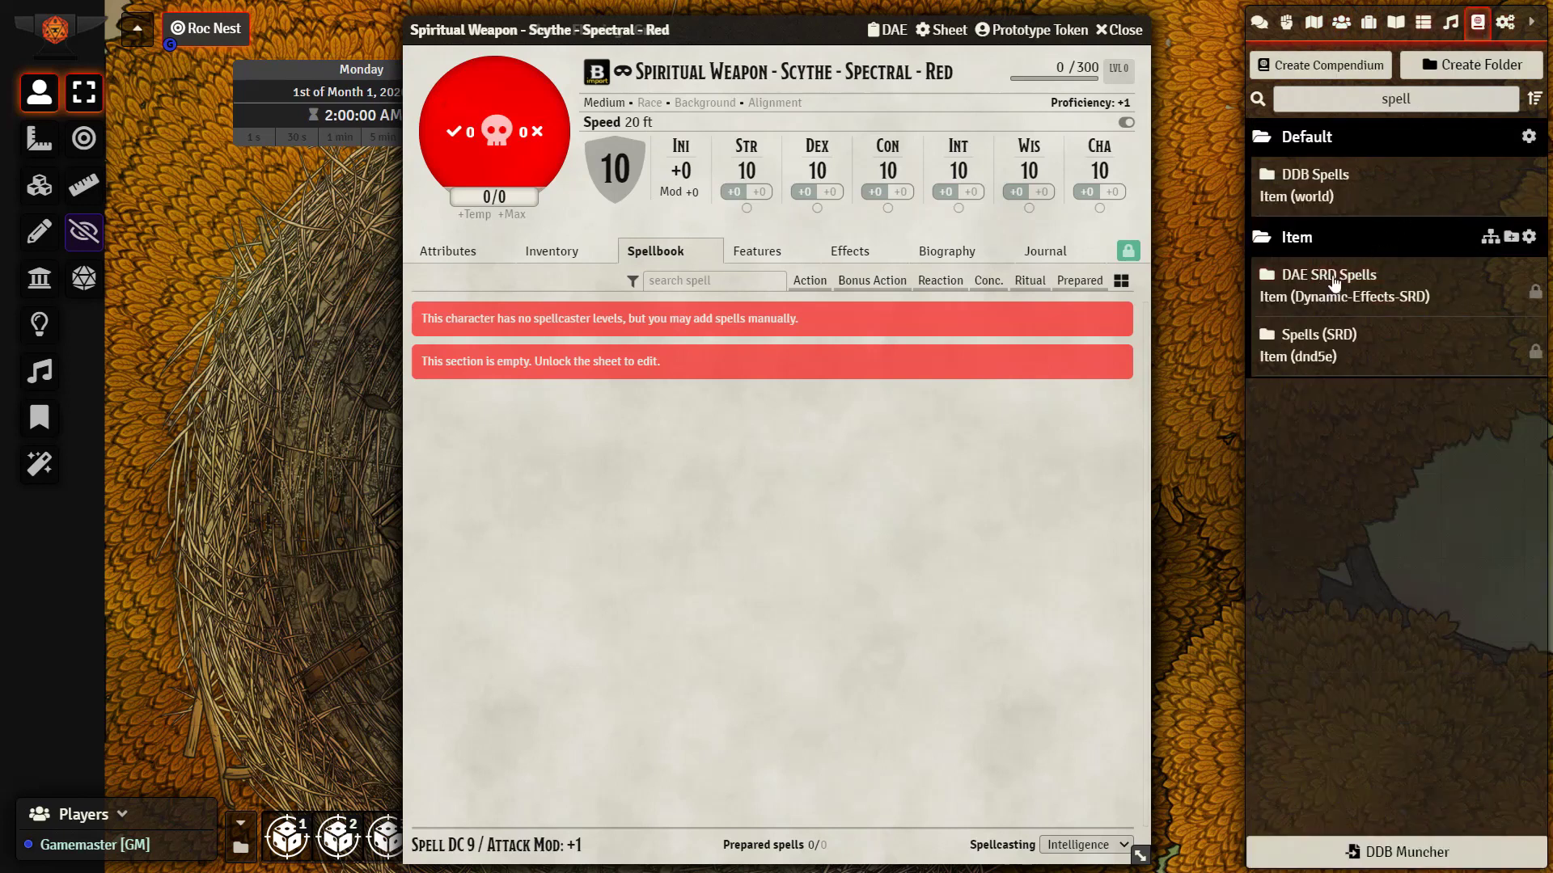
pyautogui.click(1318, 344)
pyautogui.write('dancing')
pyautogui.doubleClick(314, 129)
pyautogui.write('spi')
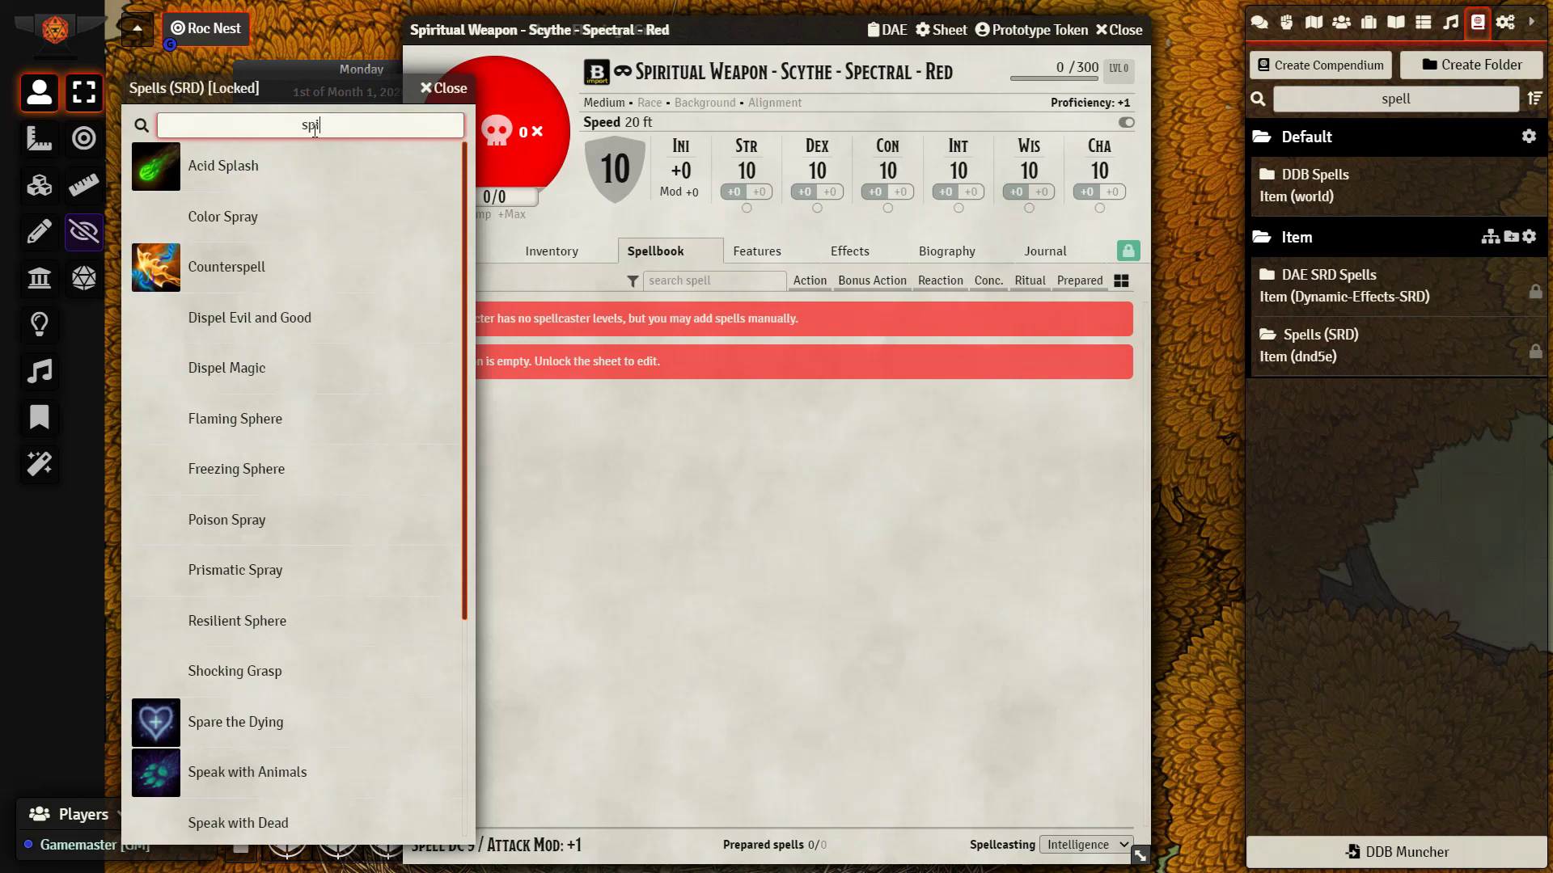
pyautogui.rightClick(249, 332)
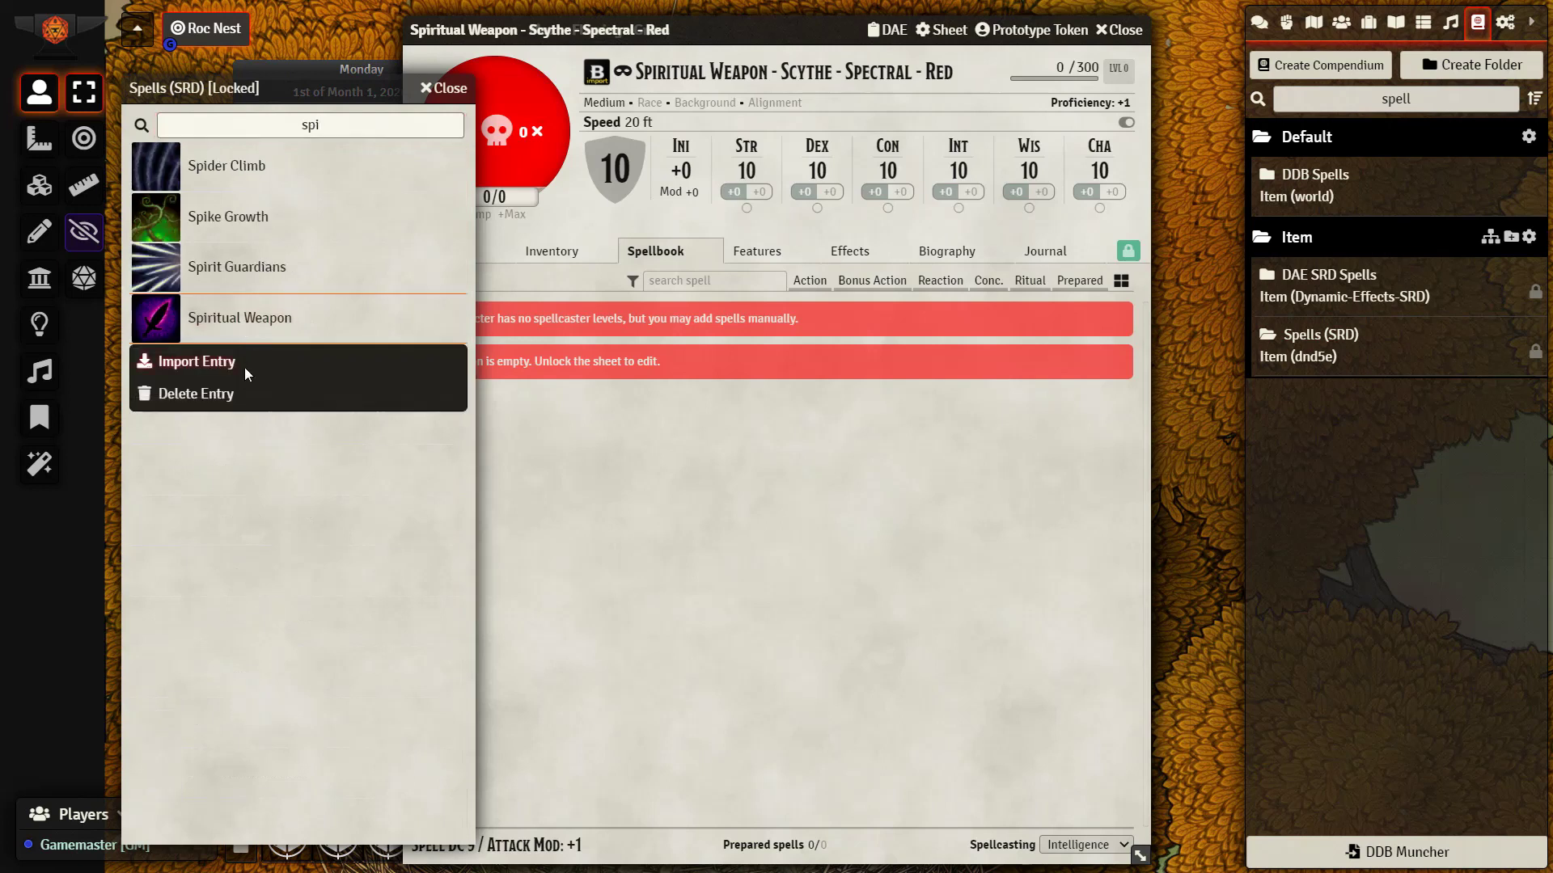
pyautogui.click(244, 368)
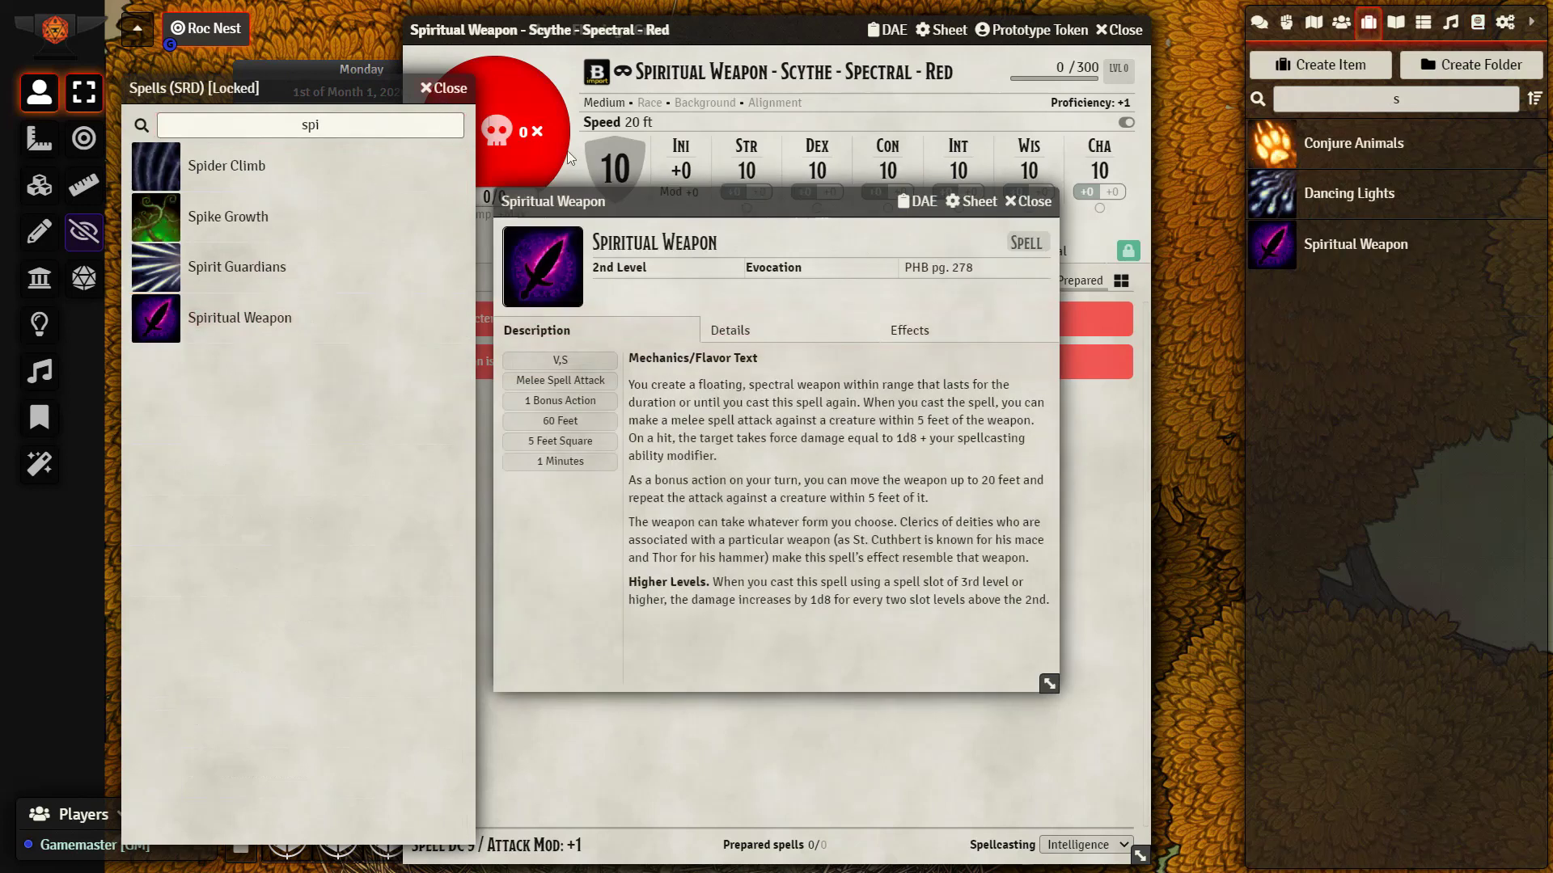
pyautogui.click(442, 89)
pyautogui.click(1015, 201)
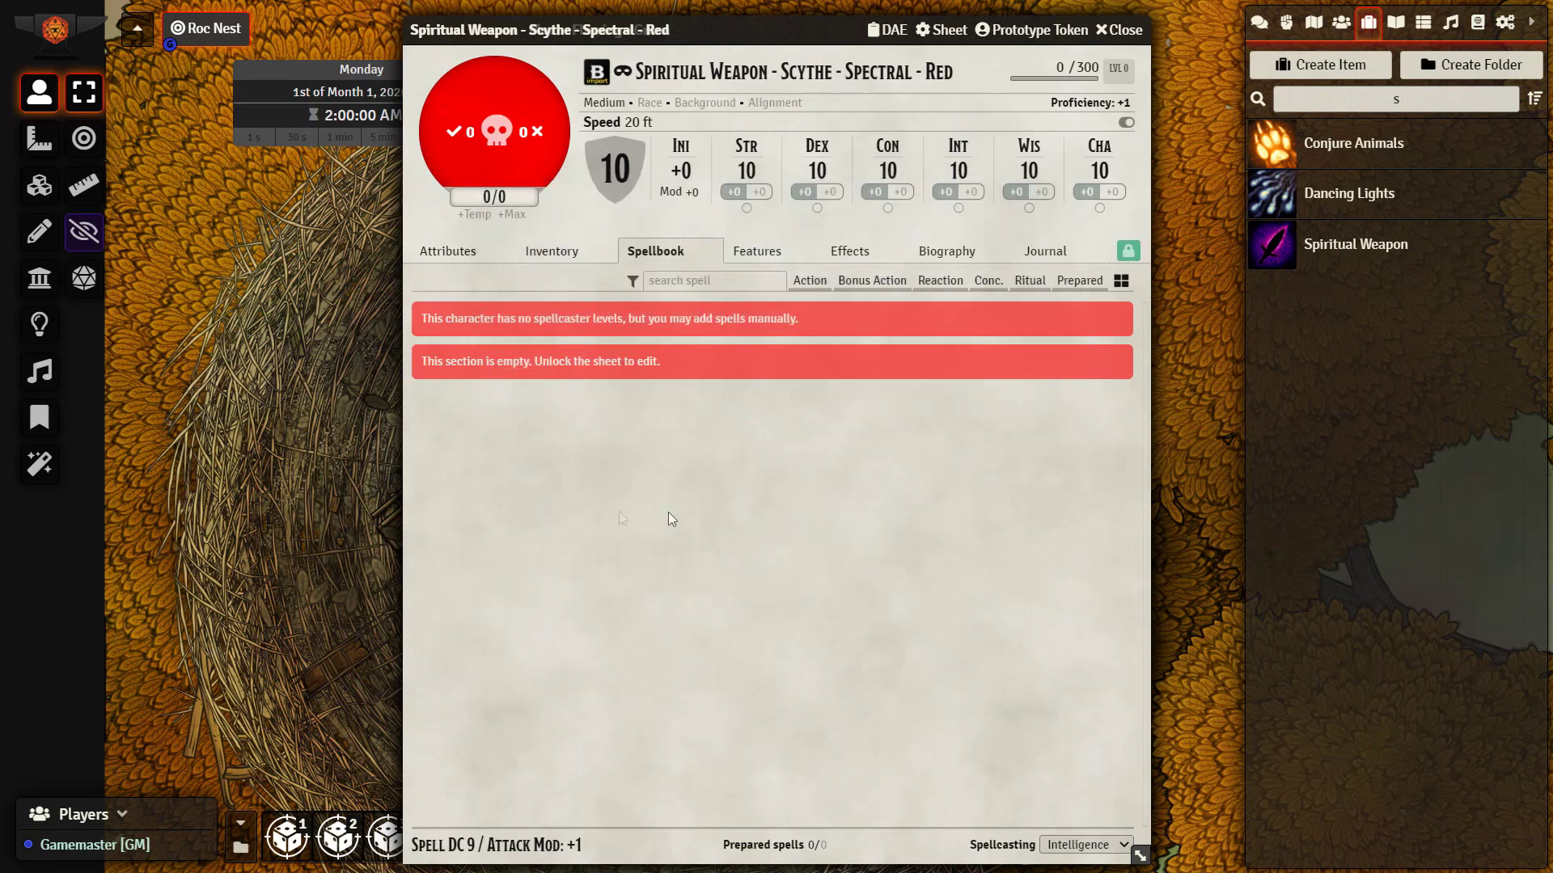
# Add the imported Spiritual Weapon spell to the spellbook of the Spiritual Weapon - Scythe - Spectral - Red actor.
pyautogui.click(1340, 24)
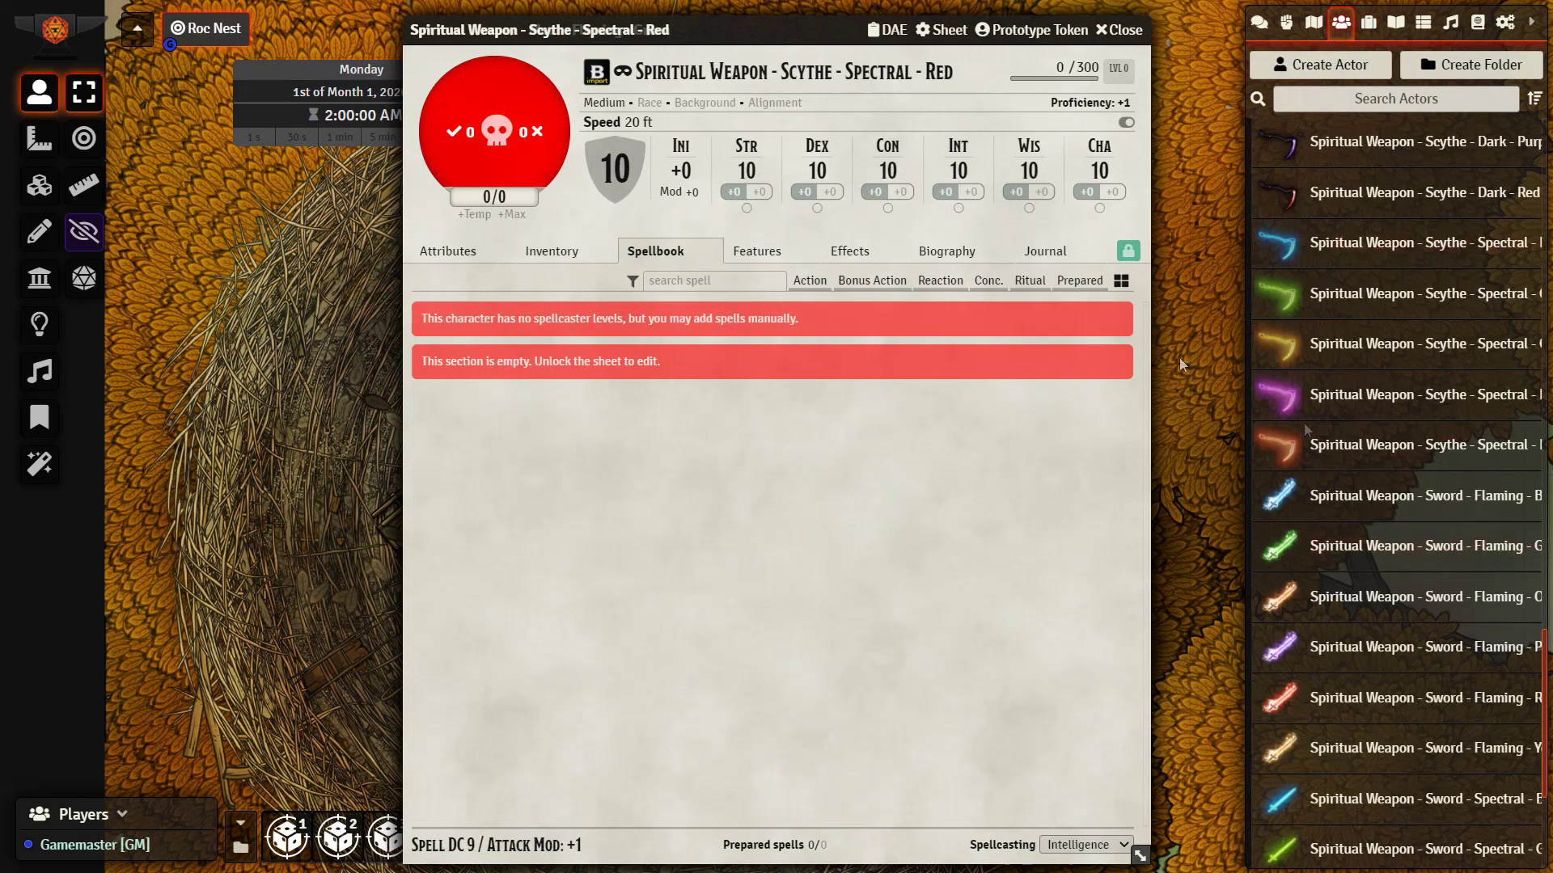
pyautogui.click(1368, 23)
pyautogui.moveTo(1374, 243); pyautogui.dragTo(903, 471)
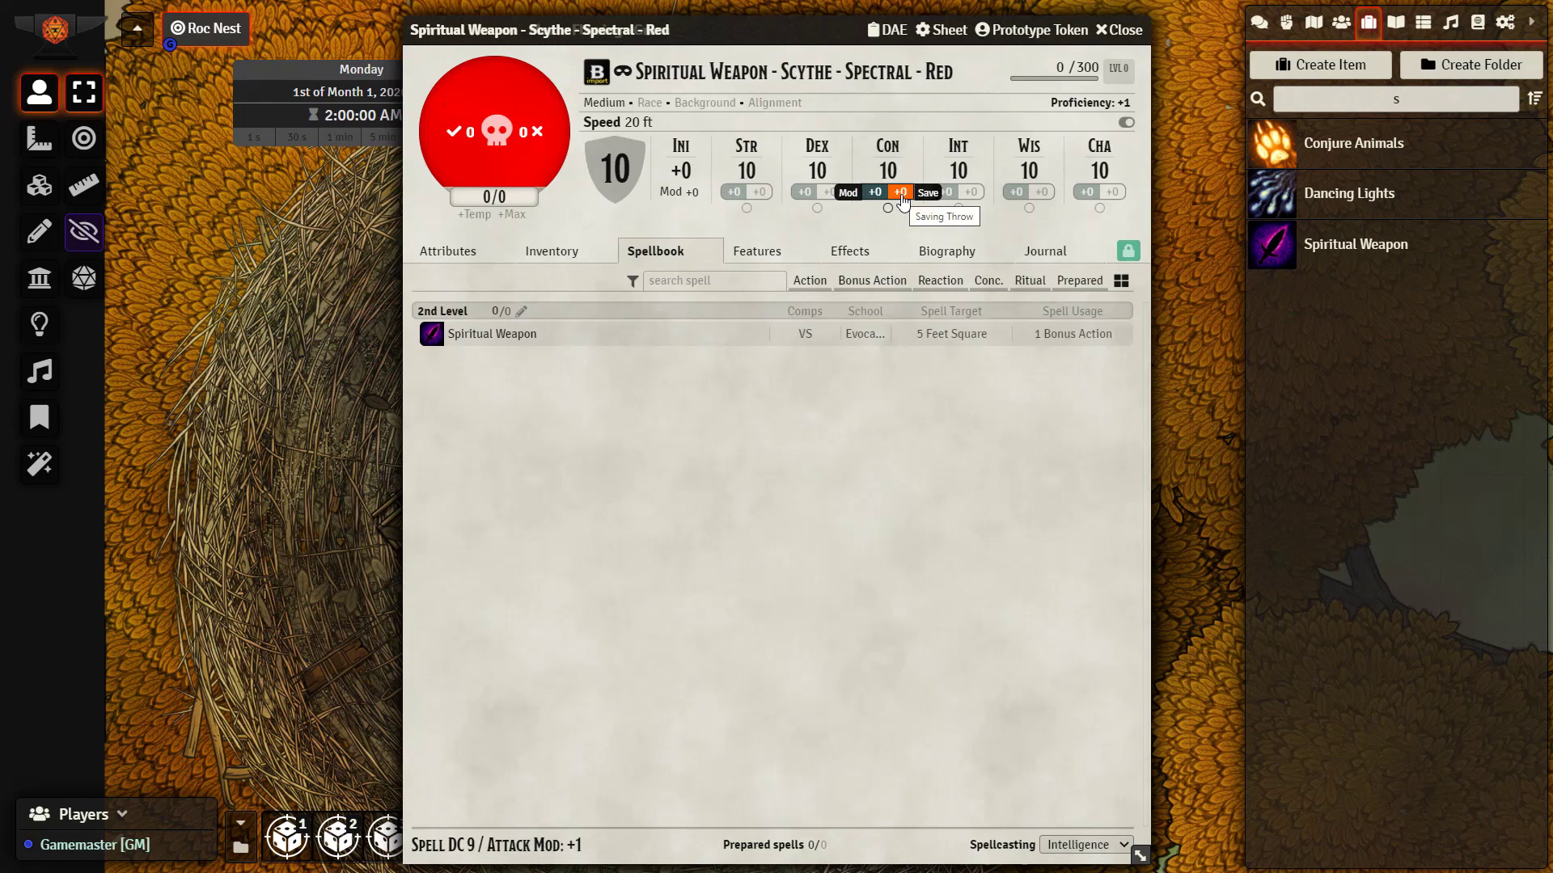
pyautogui.click(521, 333)
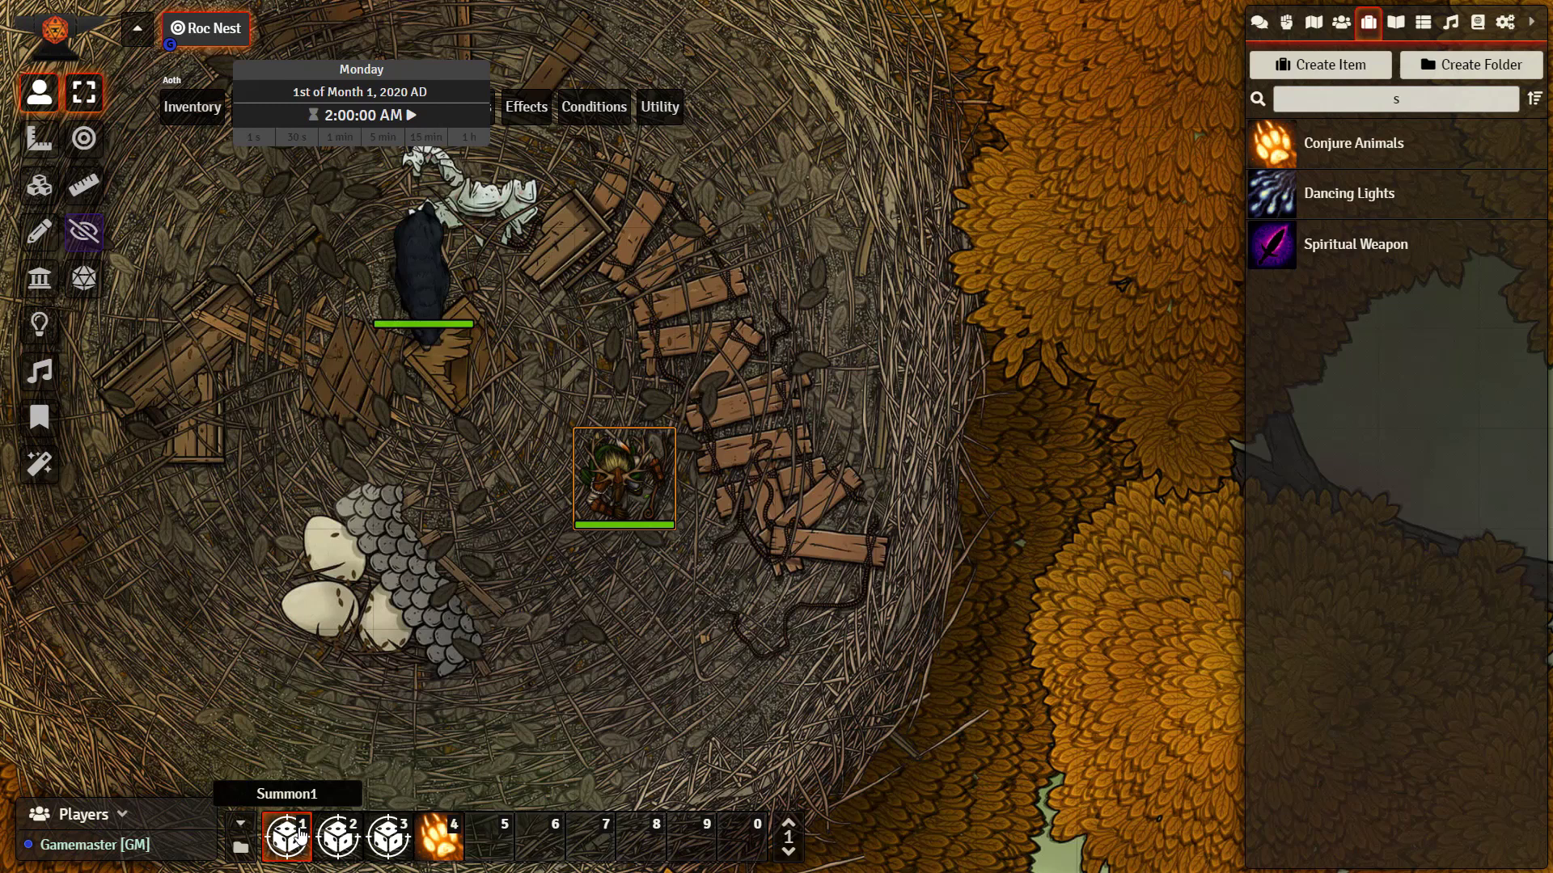
# Open the Summon1 macro for editing, select its entire command script, and save the macro.
pyautogui.rightClick(300, 835)
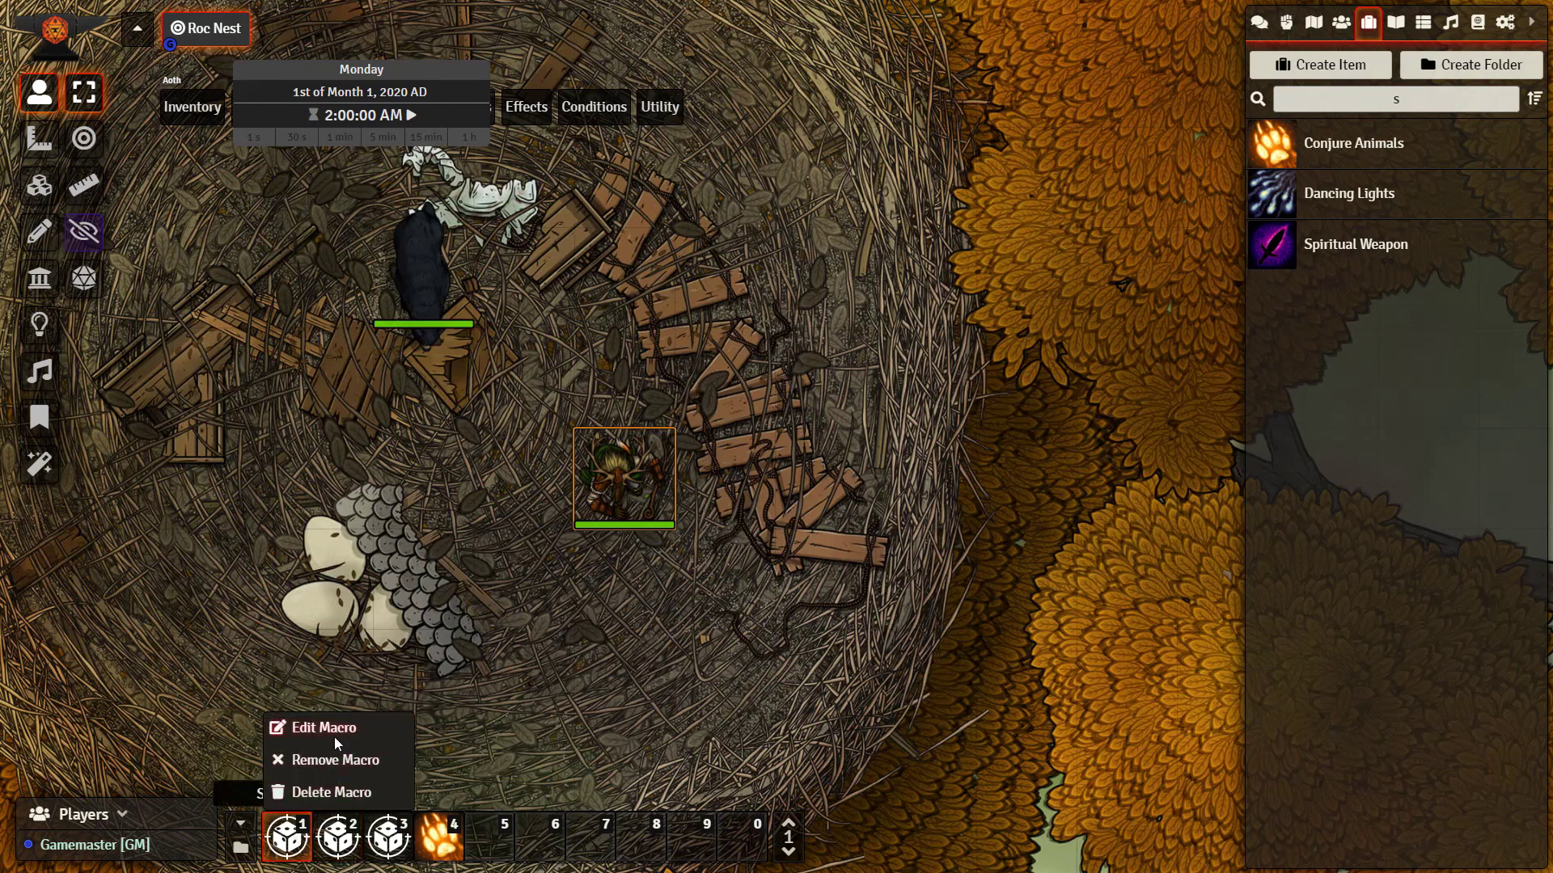
pyautogui.click(335, 738)
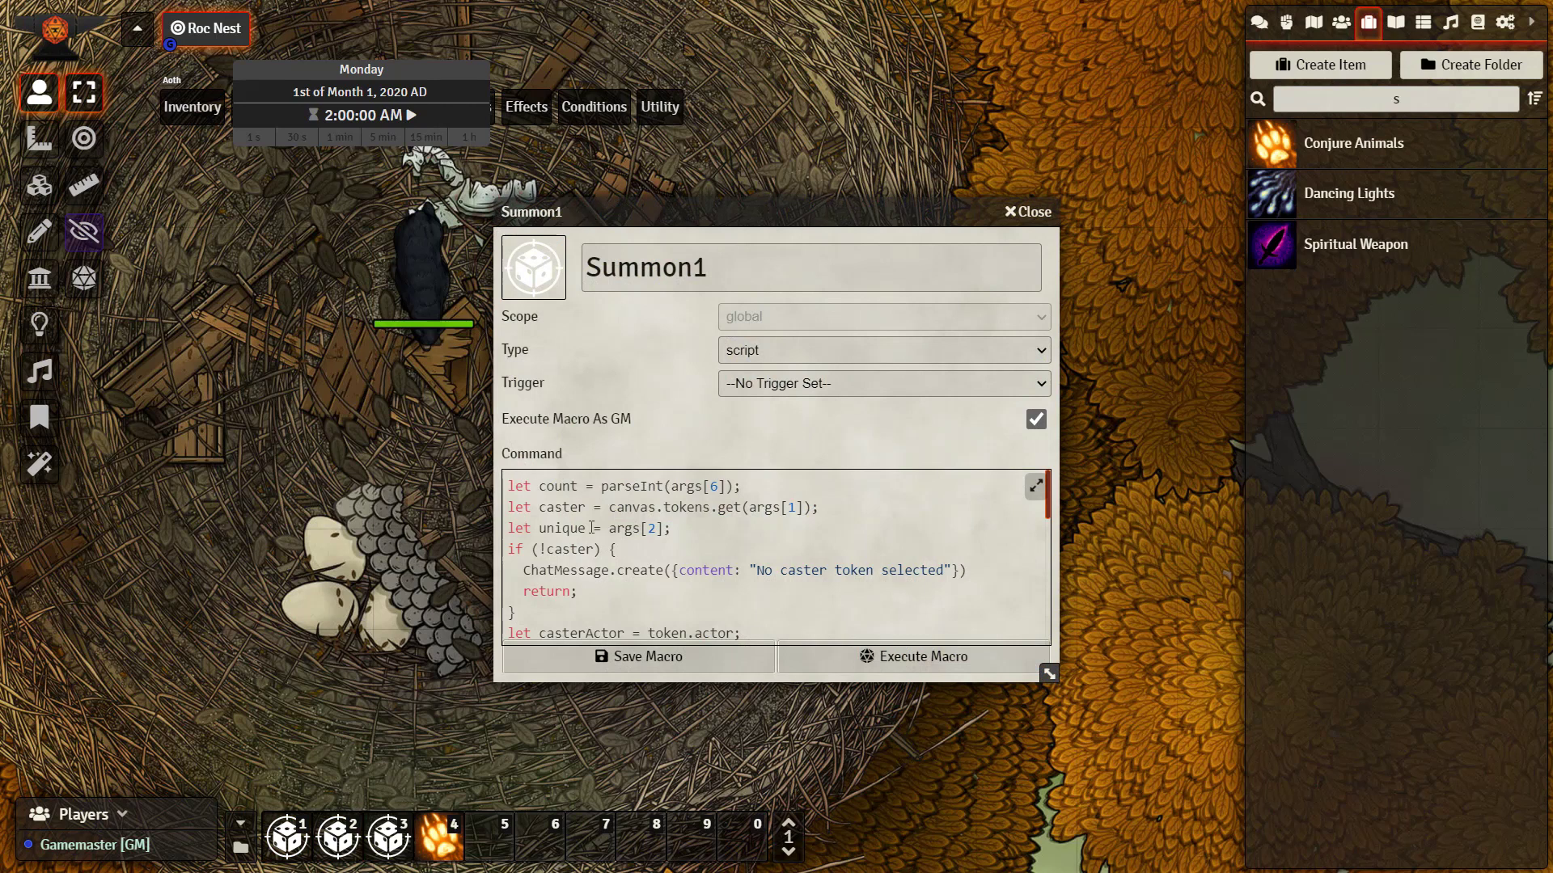
pyautogui.moveTo(509, 486); pyautogui.dragTo(793, 718)
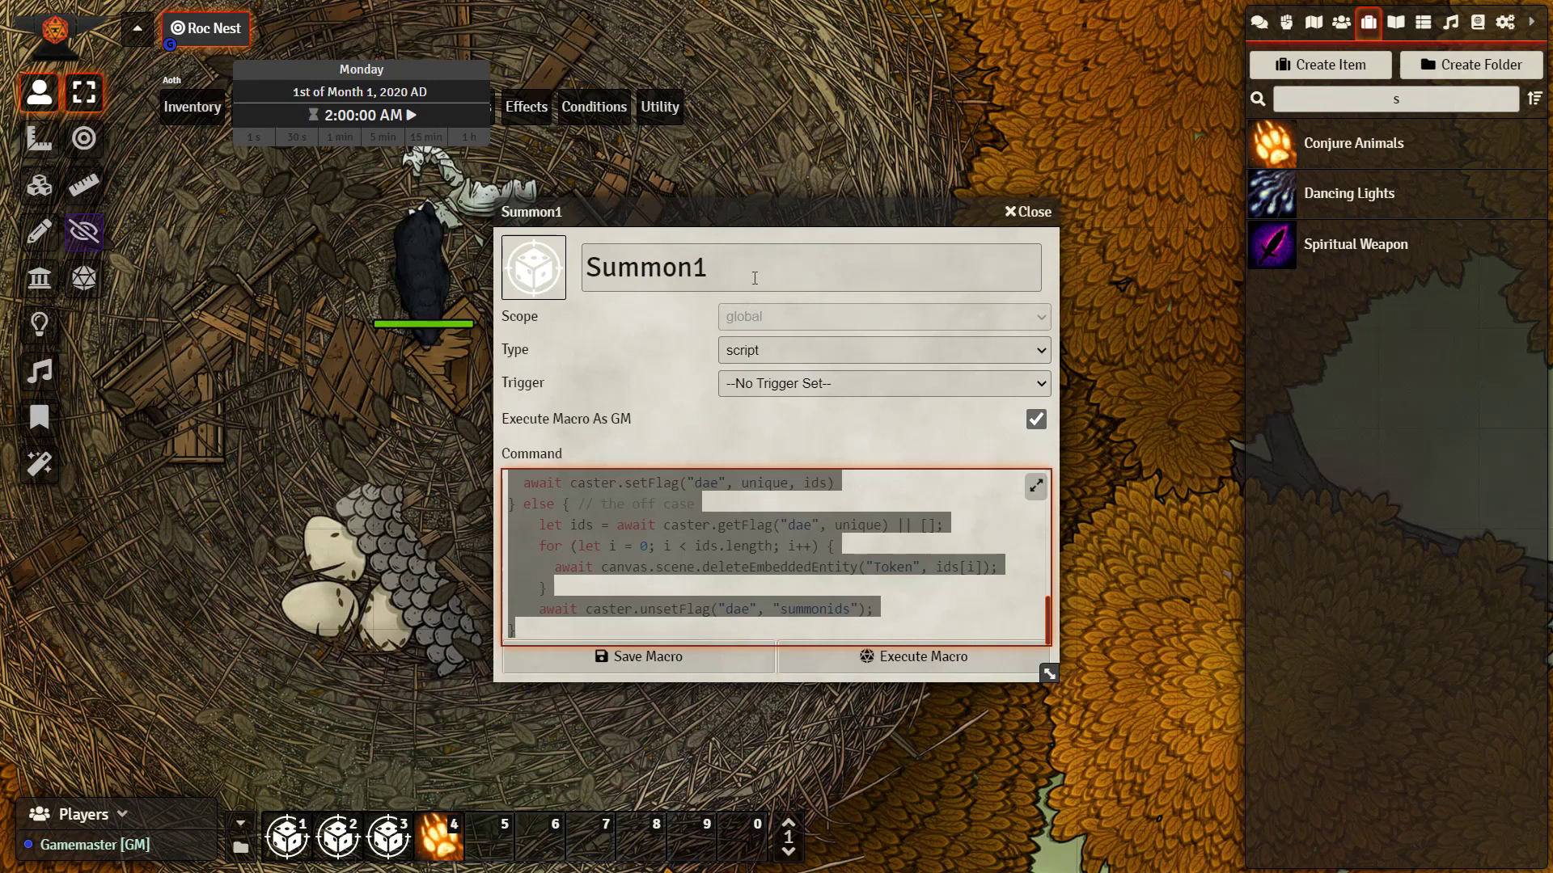
pyautogui.click(667, 663)
# Open the Spiritual Weapon world item, add a new passive effect to it, and open that effect's configuration.
pyautogui.rightClick(1344, 252)
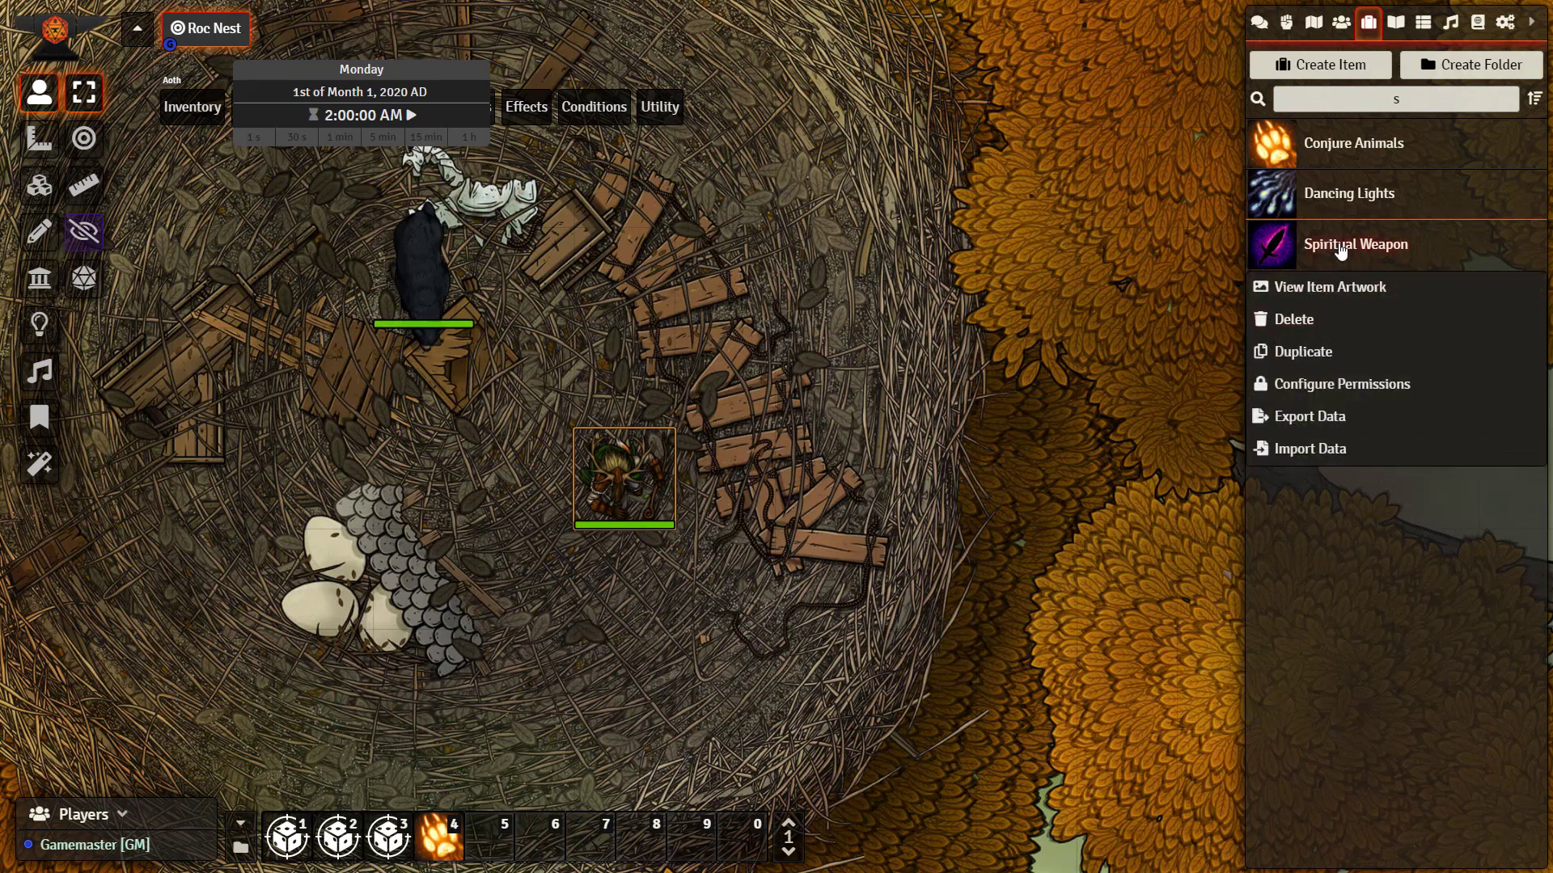
pyautogui.click(1339, 252)
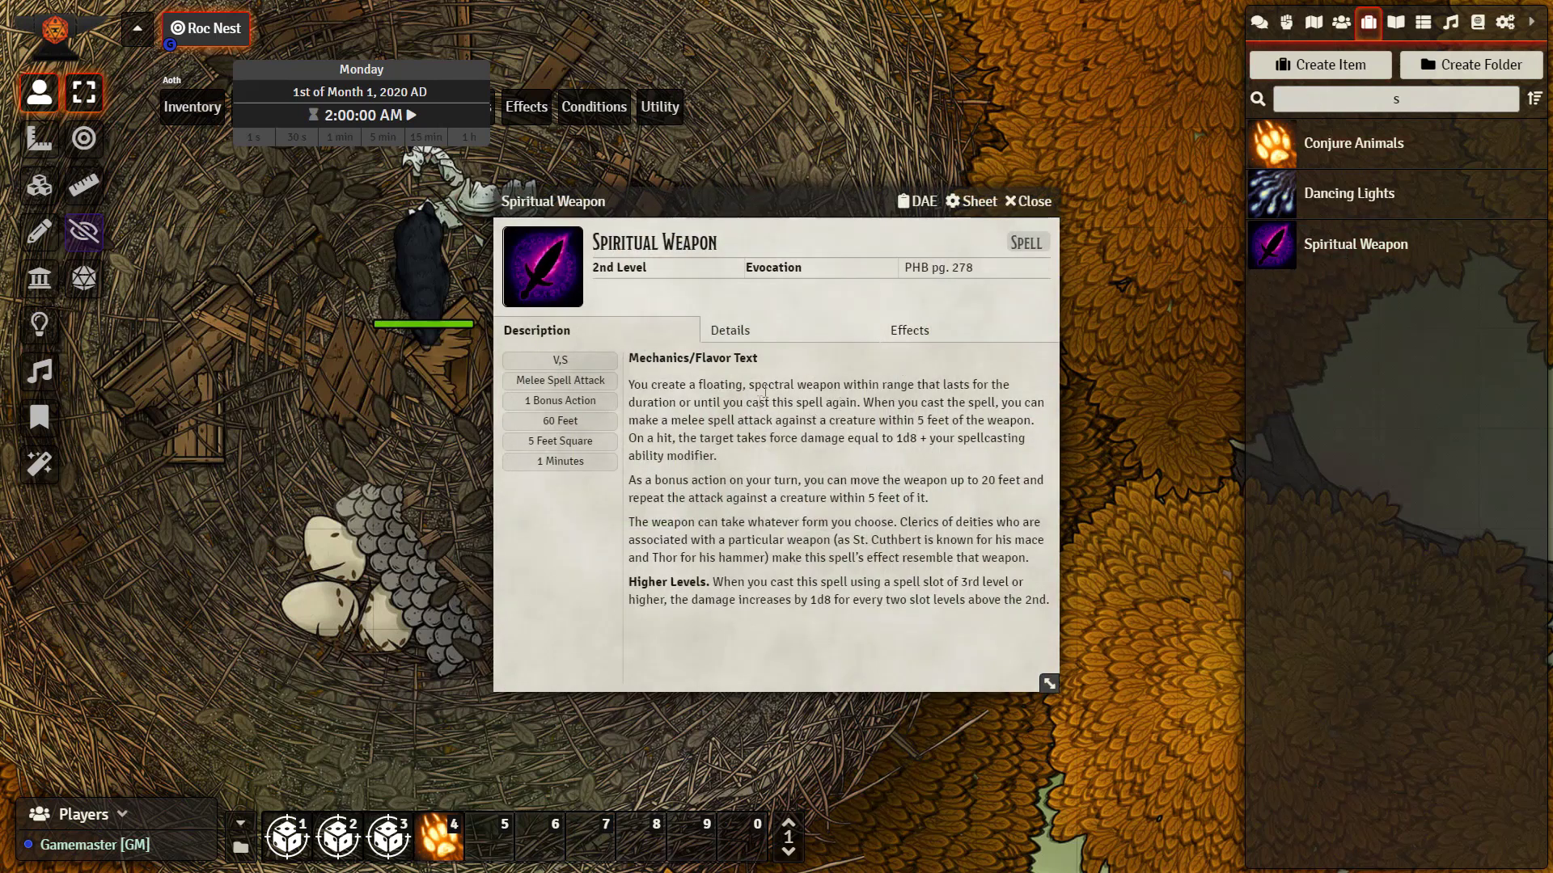
pyautogui.click(899, 331)
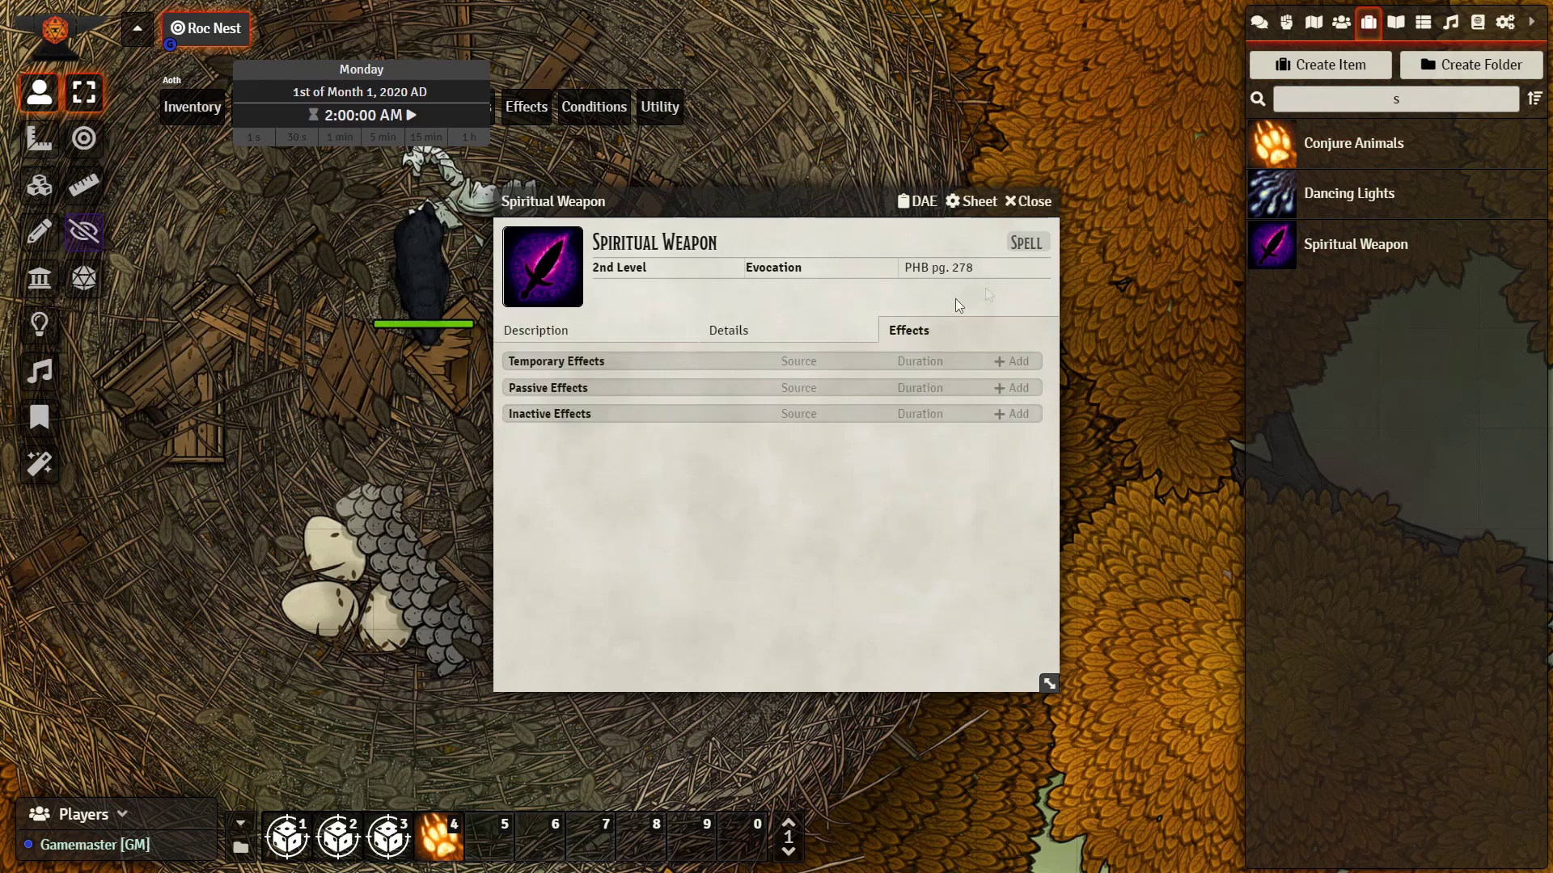
pyautogui.click(1019, 389)
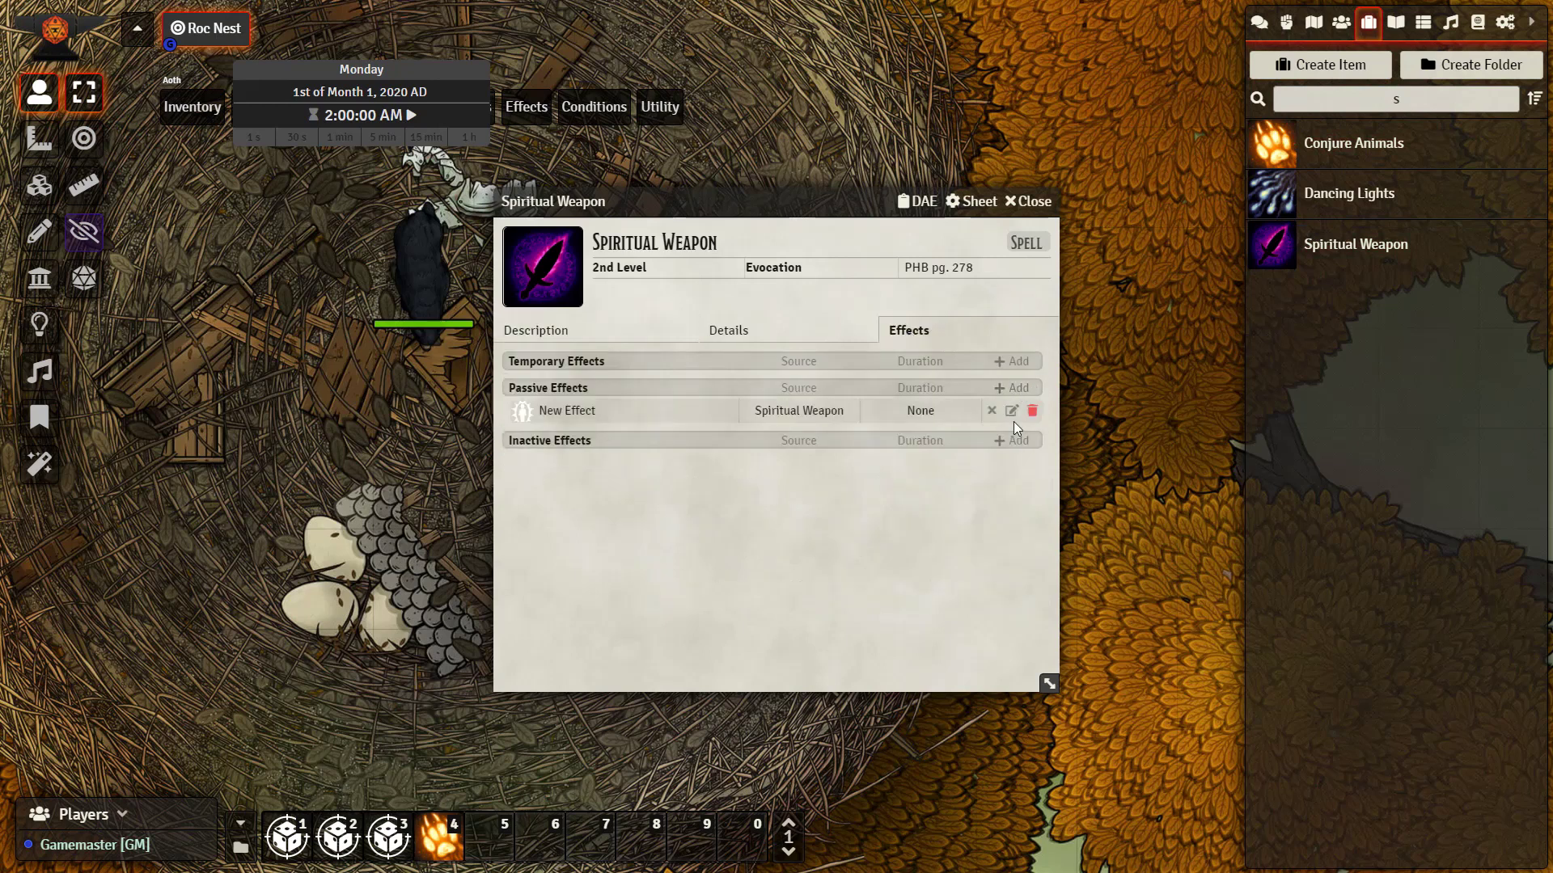
pyautogui.click(1011, 412)
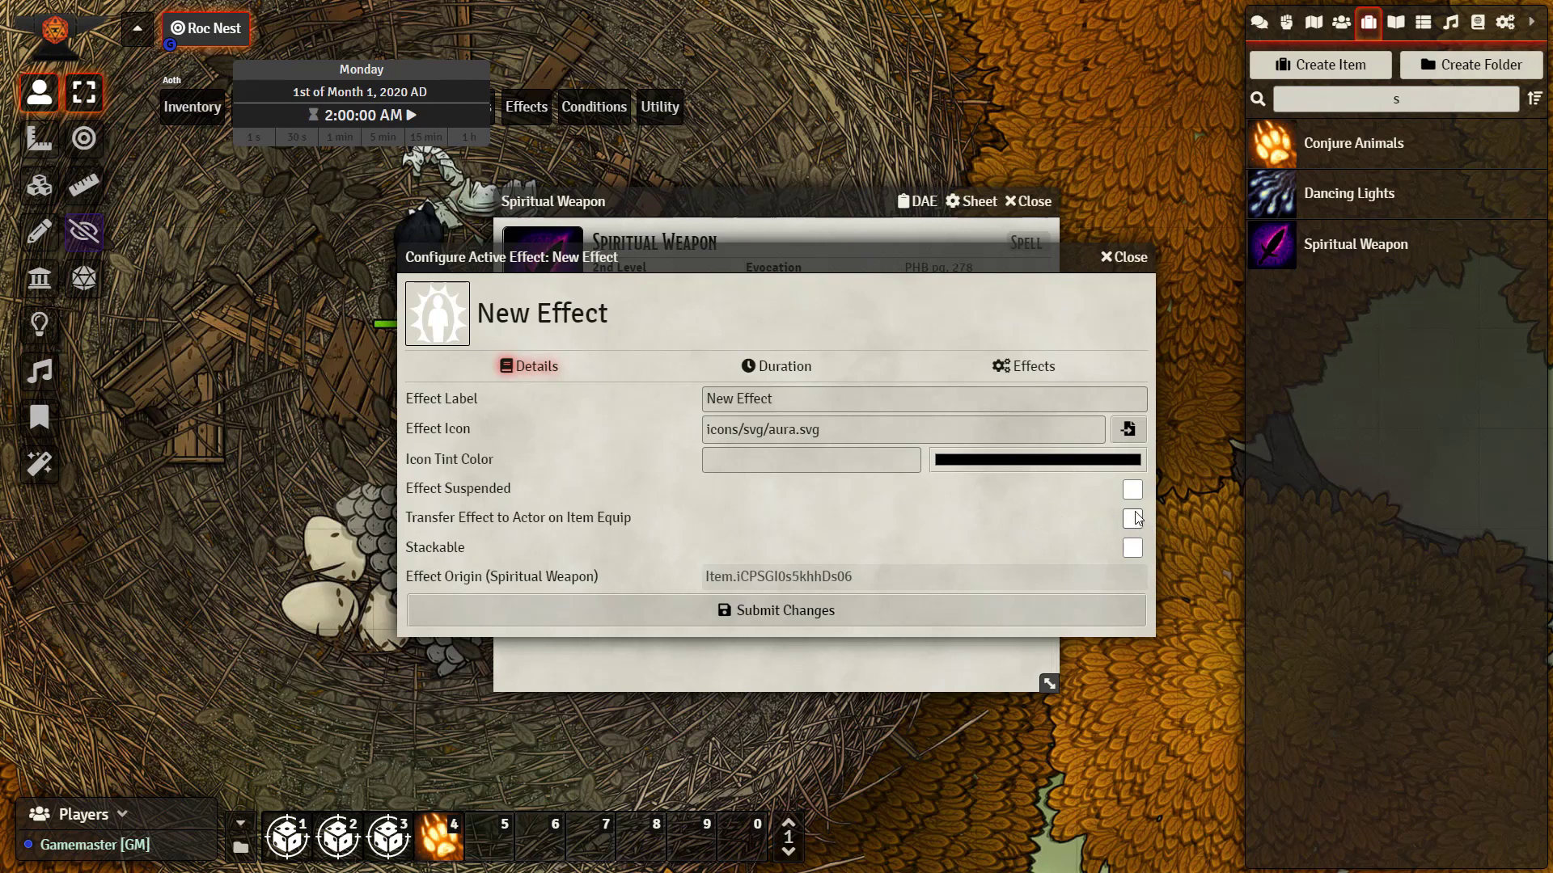
# Check the new effect's duration settings, then add an effect change with Macro Execute as its attribute key.
pyautogui.click(781, 370)
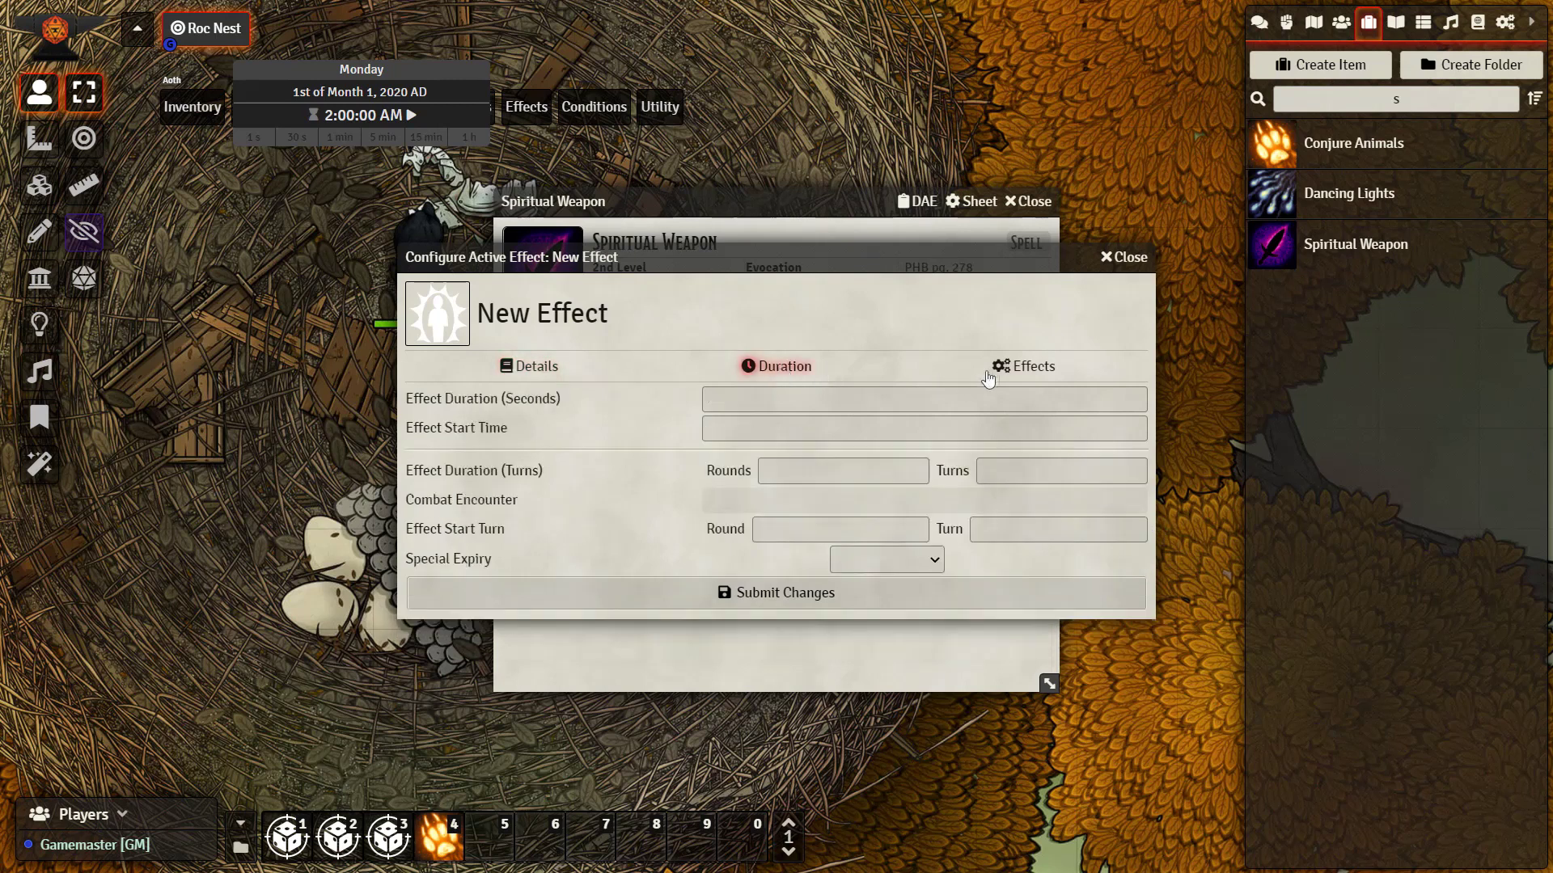
pyautogui.click(993, 372)
pyautogui.click(767, 370)
pyautogui.click(1007, 370)
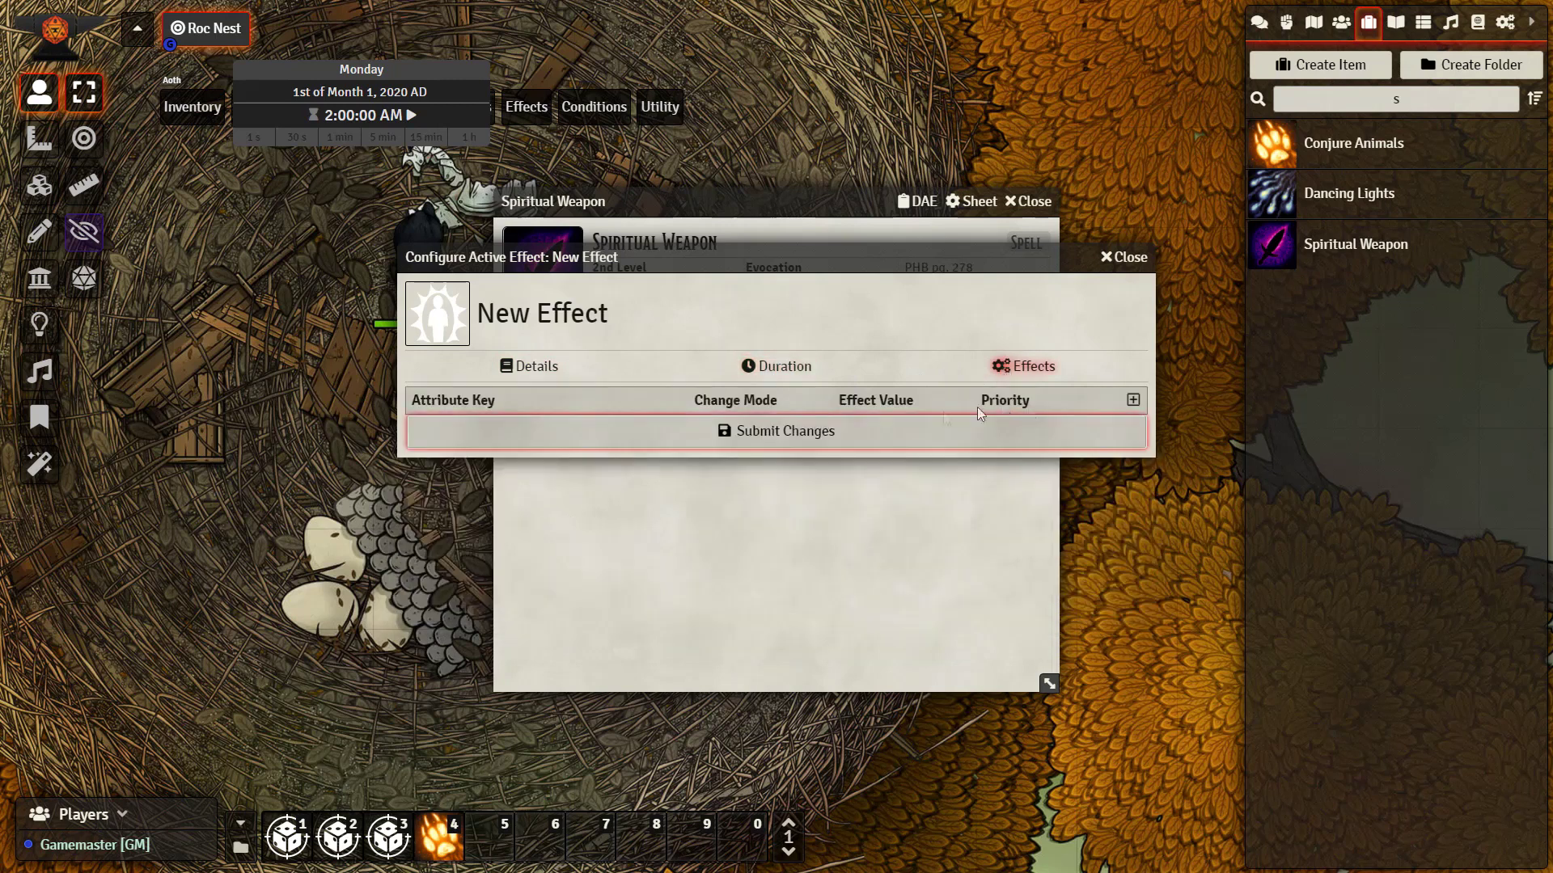
pyautogui.click(1132, 401)
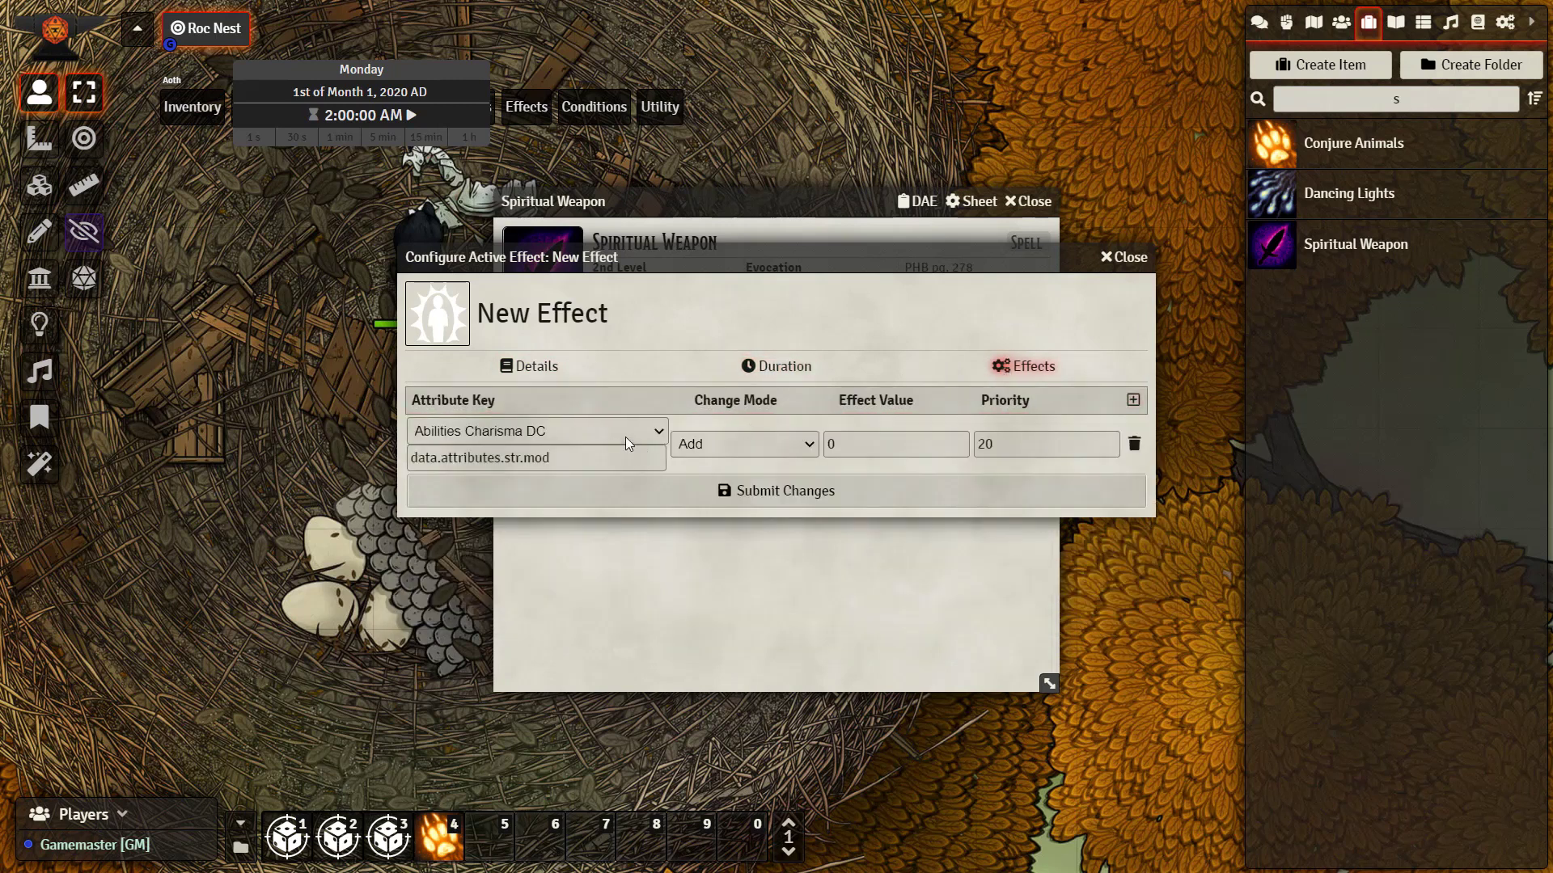
pyautogui.click(625, 437)
pyautogui.scroll(-20, 608, 528)
pyautogui.scroll(-2, 577, 653)
pyautogui.click(535, 750)
pyautogui.click(855, 443)
pyautogui.press('BackSpace')
pyautogui.write('Summon1 ')
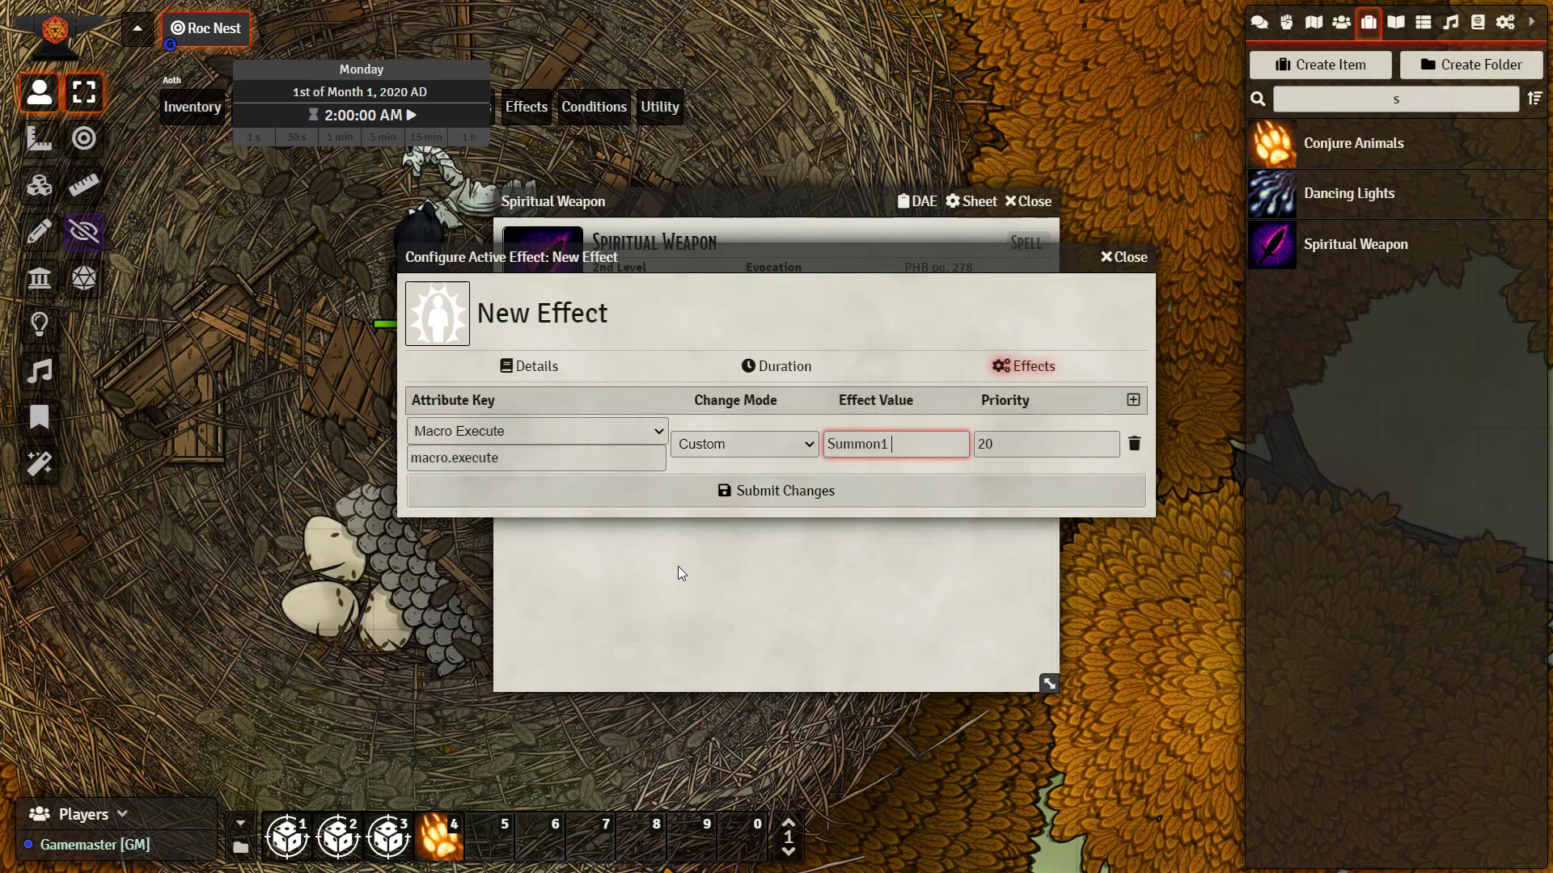
pyautogui.write('@token @unique "')
pyautogui.click(1340, 22)
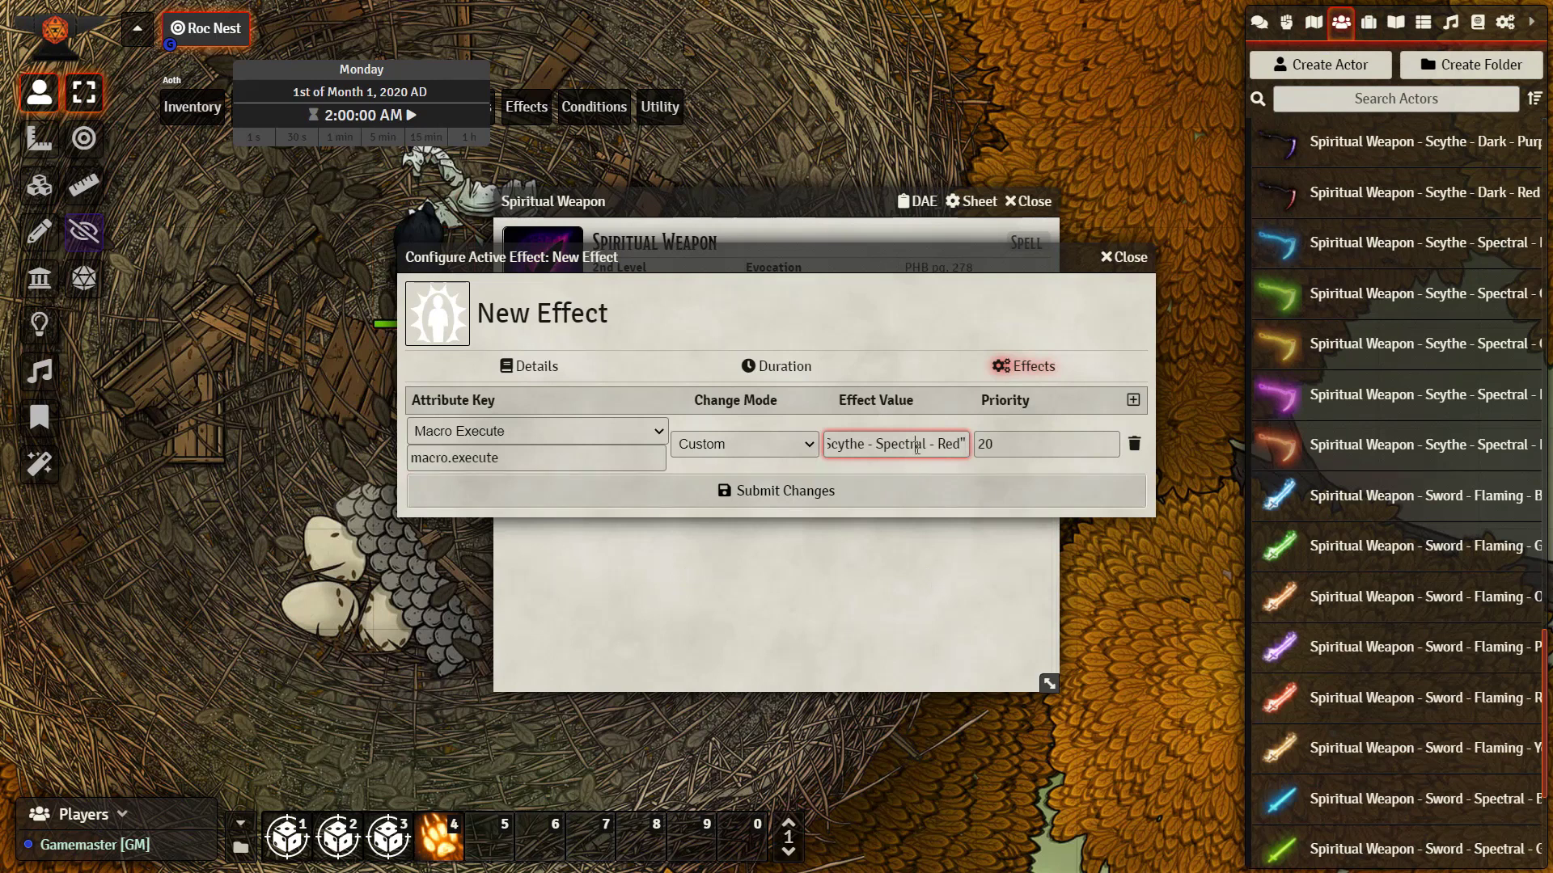
pyautogui.click(968, 447)
pyautogui.write('100 100 1')
pyautogui.click(763, 502)
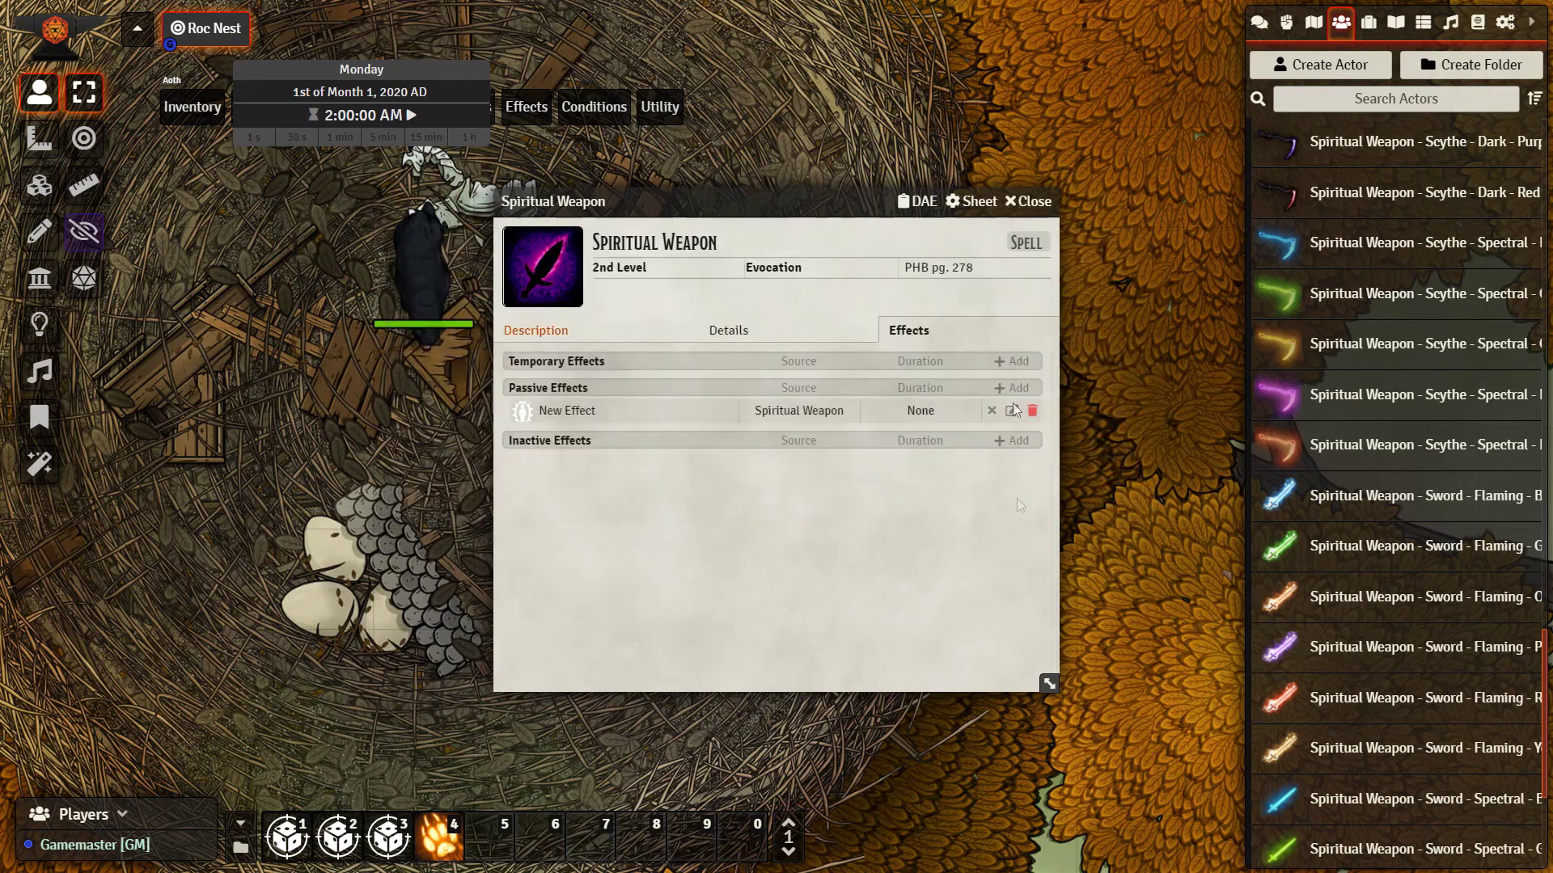
# In the Spiritual Weapon spell's details, set both the range and the target to Self.
pyautogui.click(732, 333)
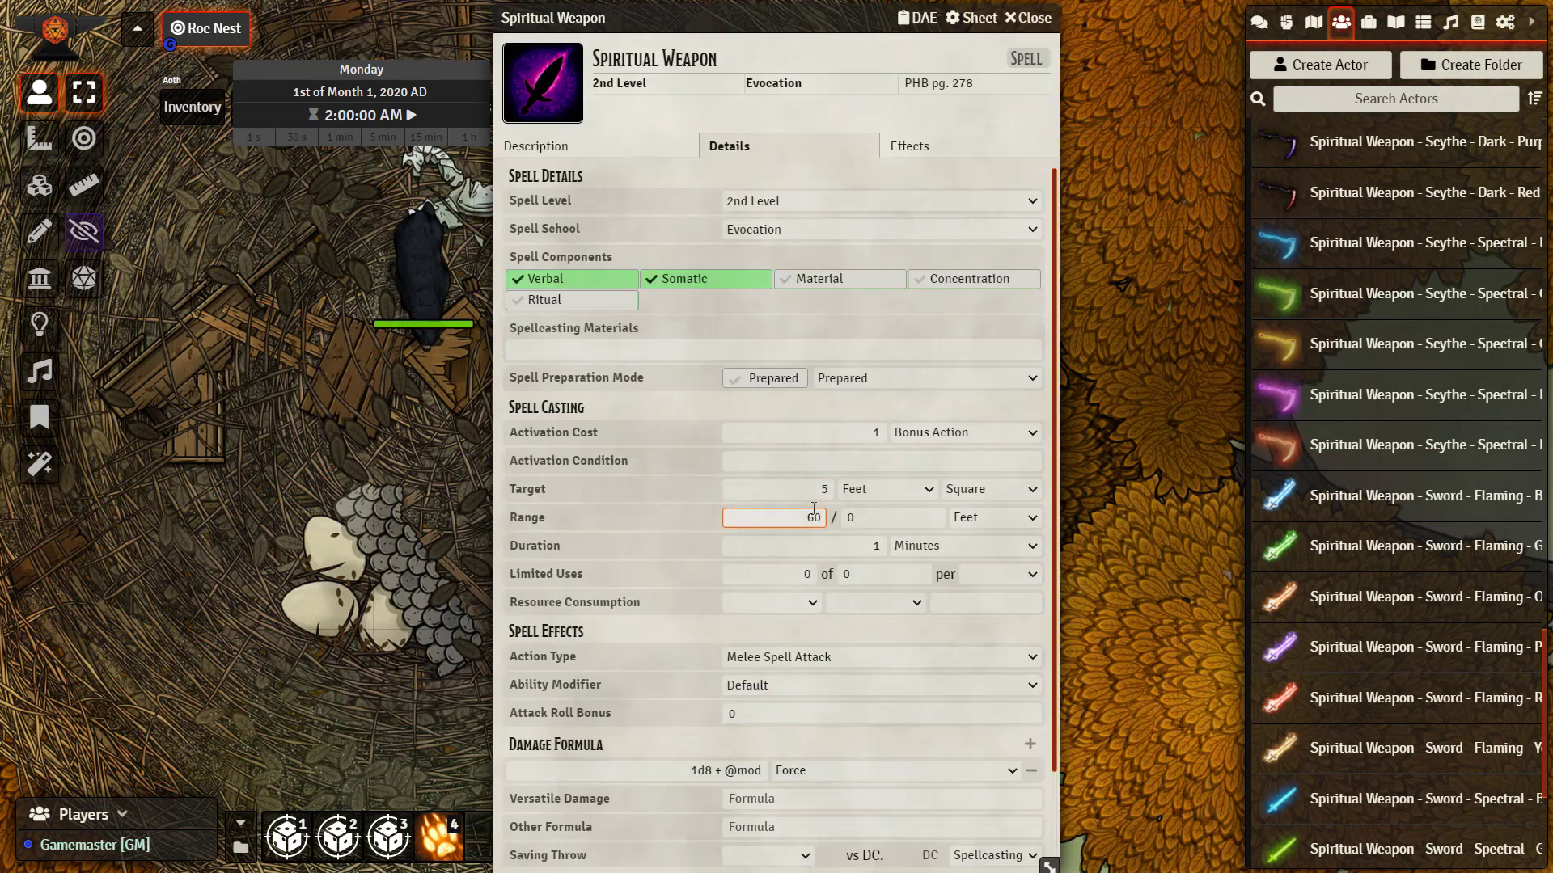
pyautogui.click(989, 489)
pyautogui.press('Escape')
pyautogui.click(980, 520)
pyautogui.click(978, 568)
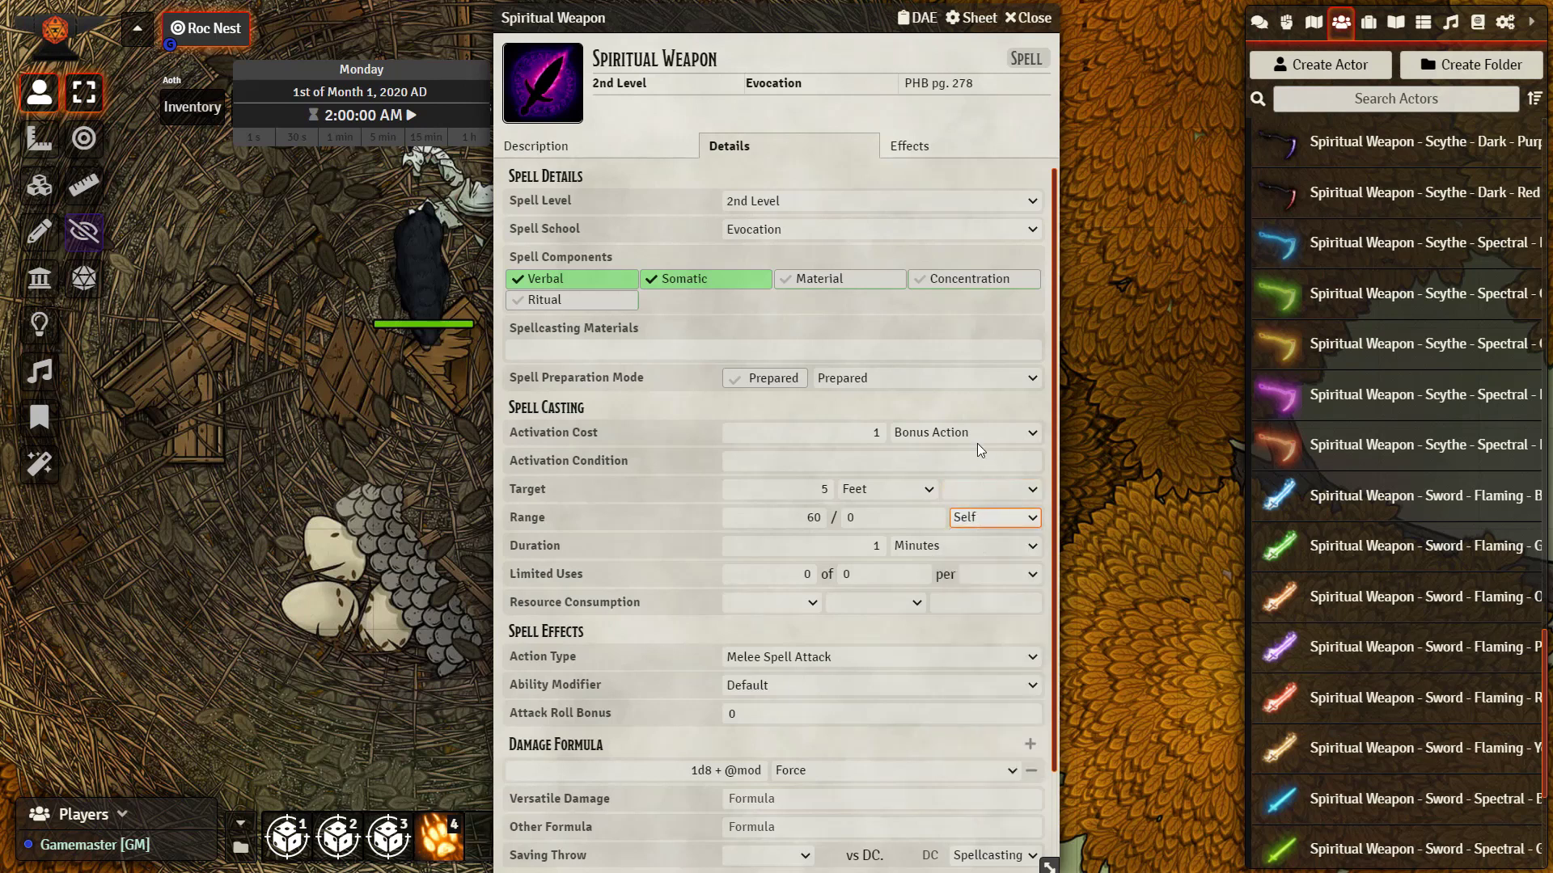
pyautogui.click(968, 495)
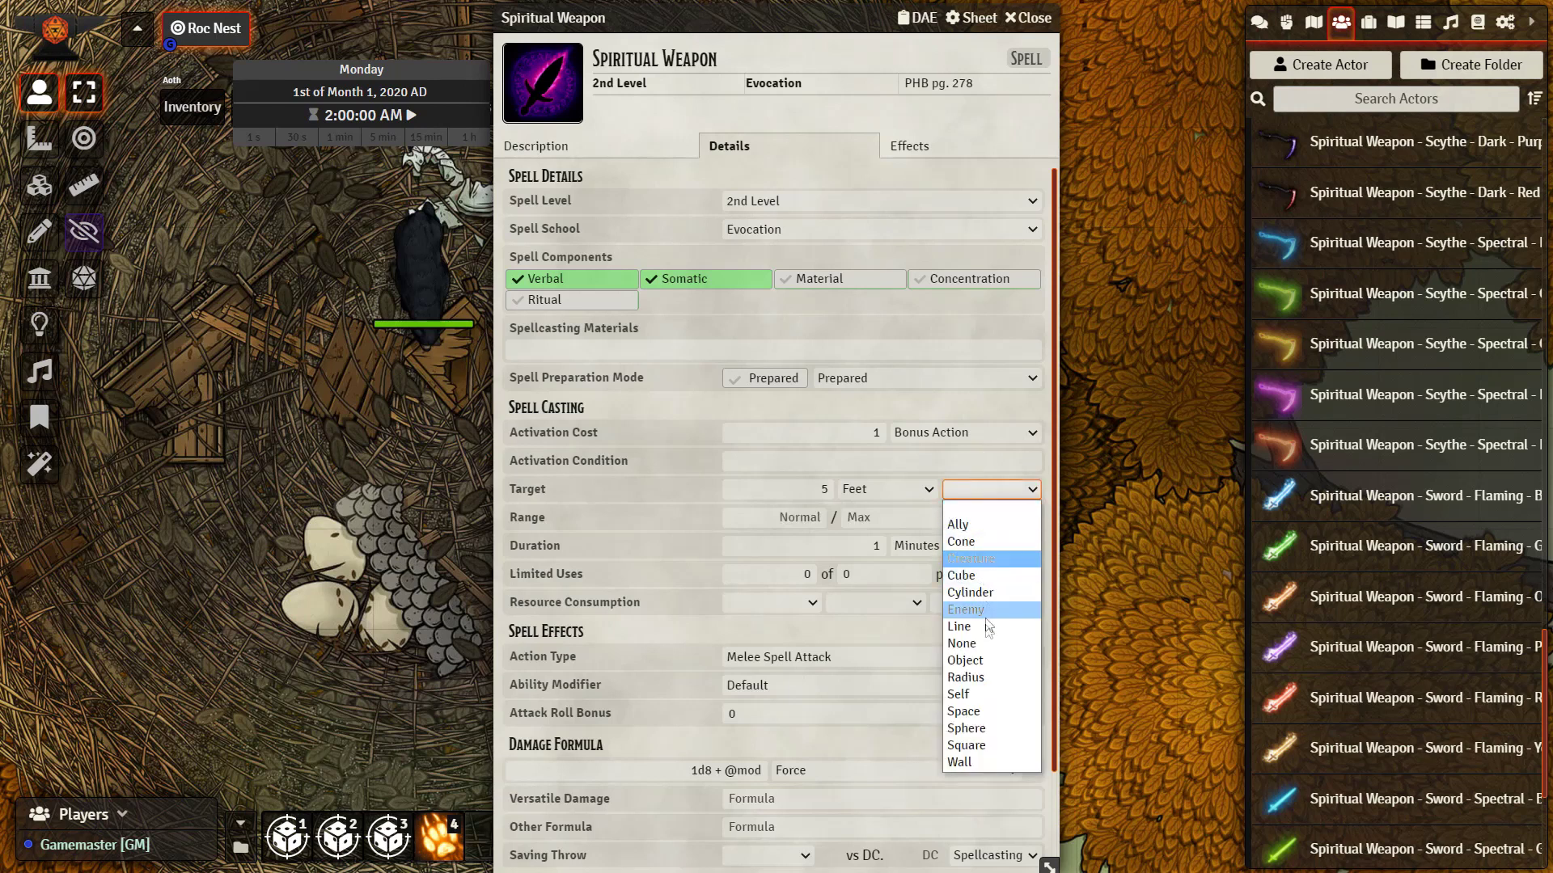
pyautogui.click(983, 695)
# Set the Spiritual Weapon spell's action type to blank and close its sheet.
pyautogui.click(954, 657)
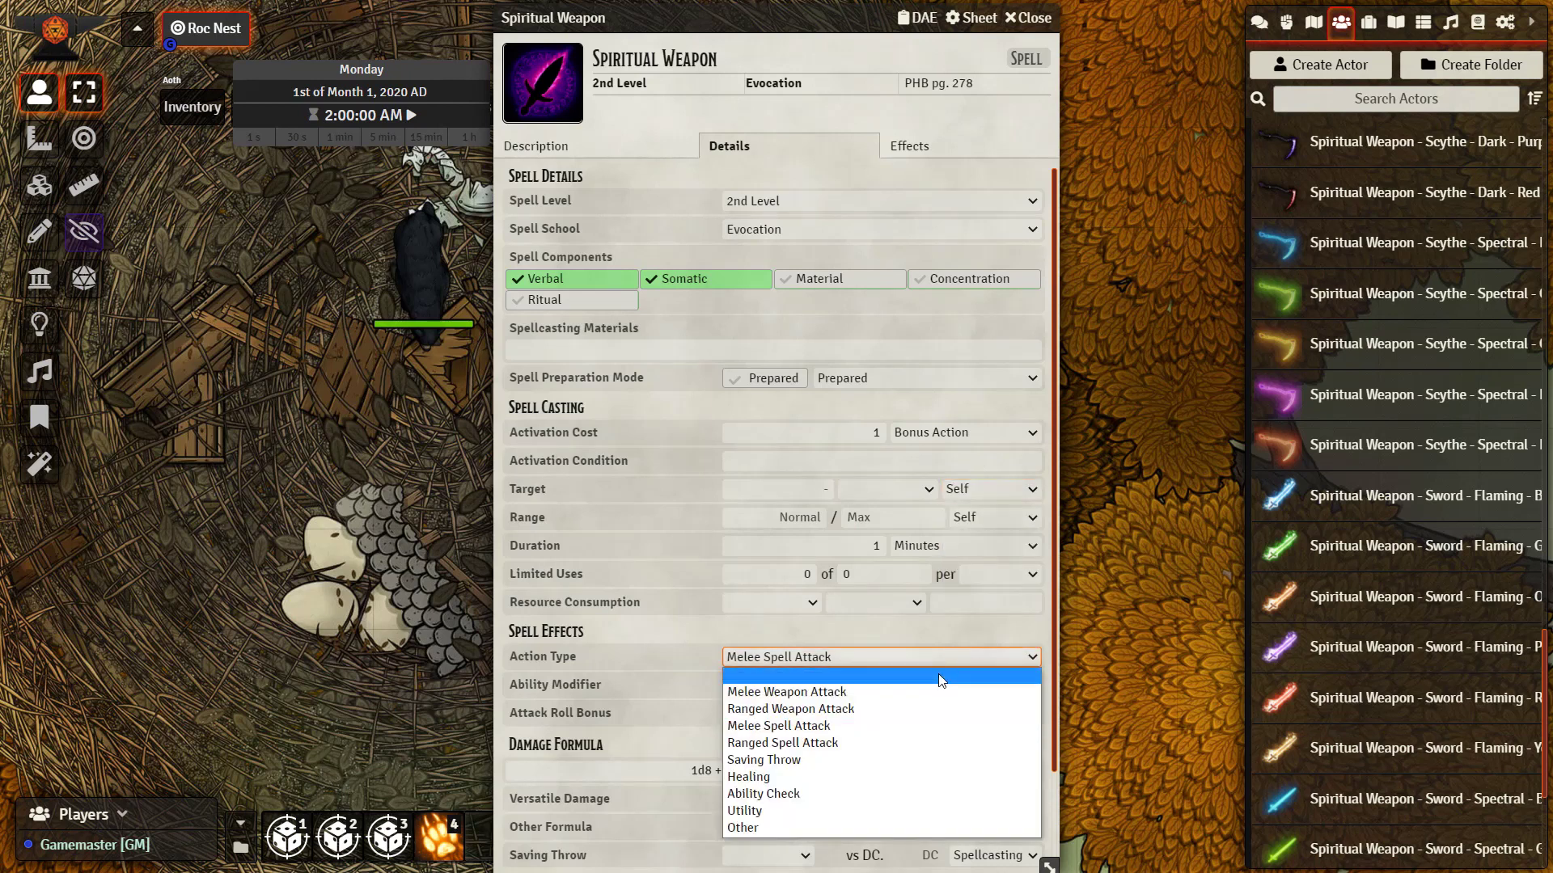
pyautogui.click(941, 678)
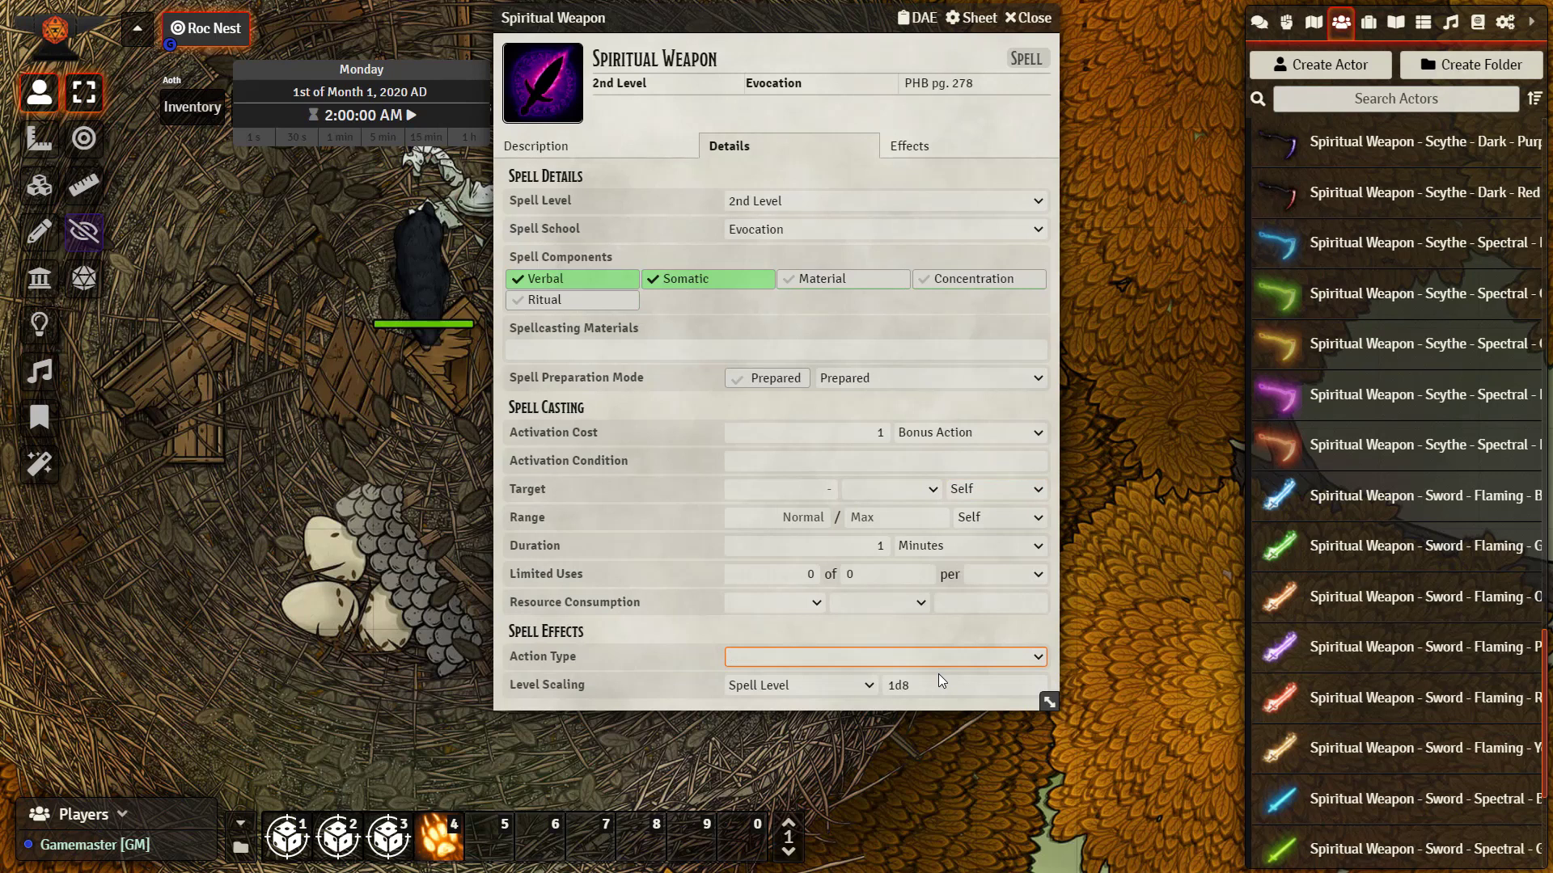
pyautogui.click(943, 680)
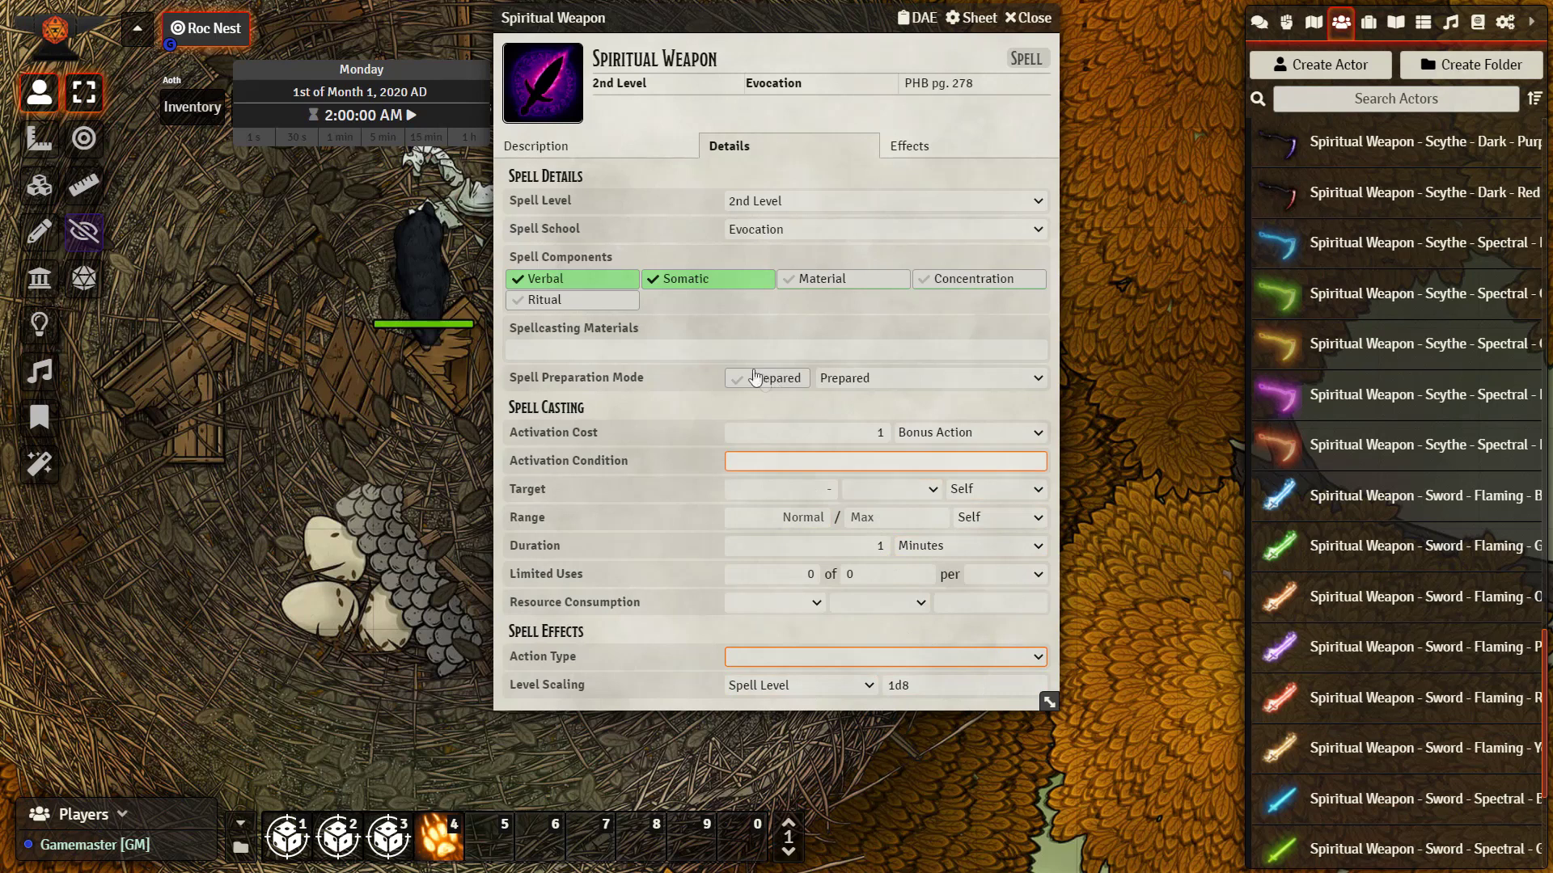
pyautogui.click(1027, 18)
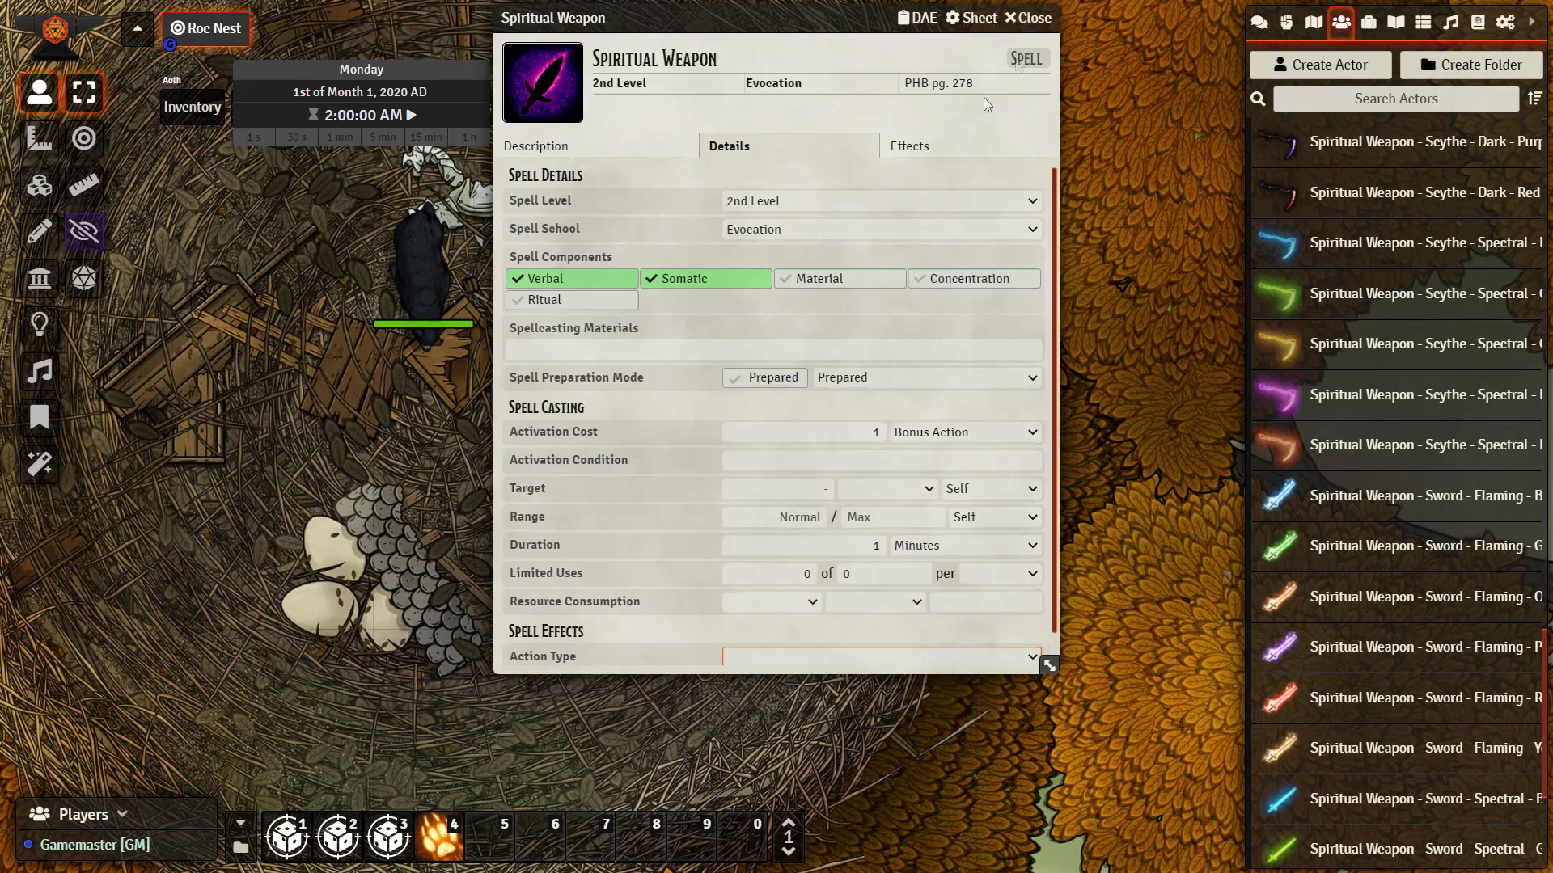
# Delete the old Spiritual Weapon spell from the Human Druid's spellbook and add the updated world item in its place.
pyautogui.doubleClick(667, 453)
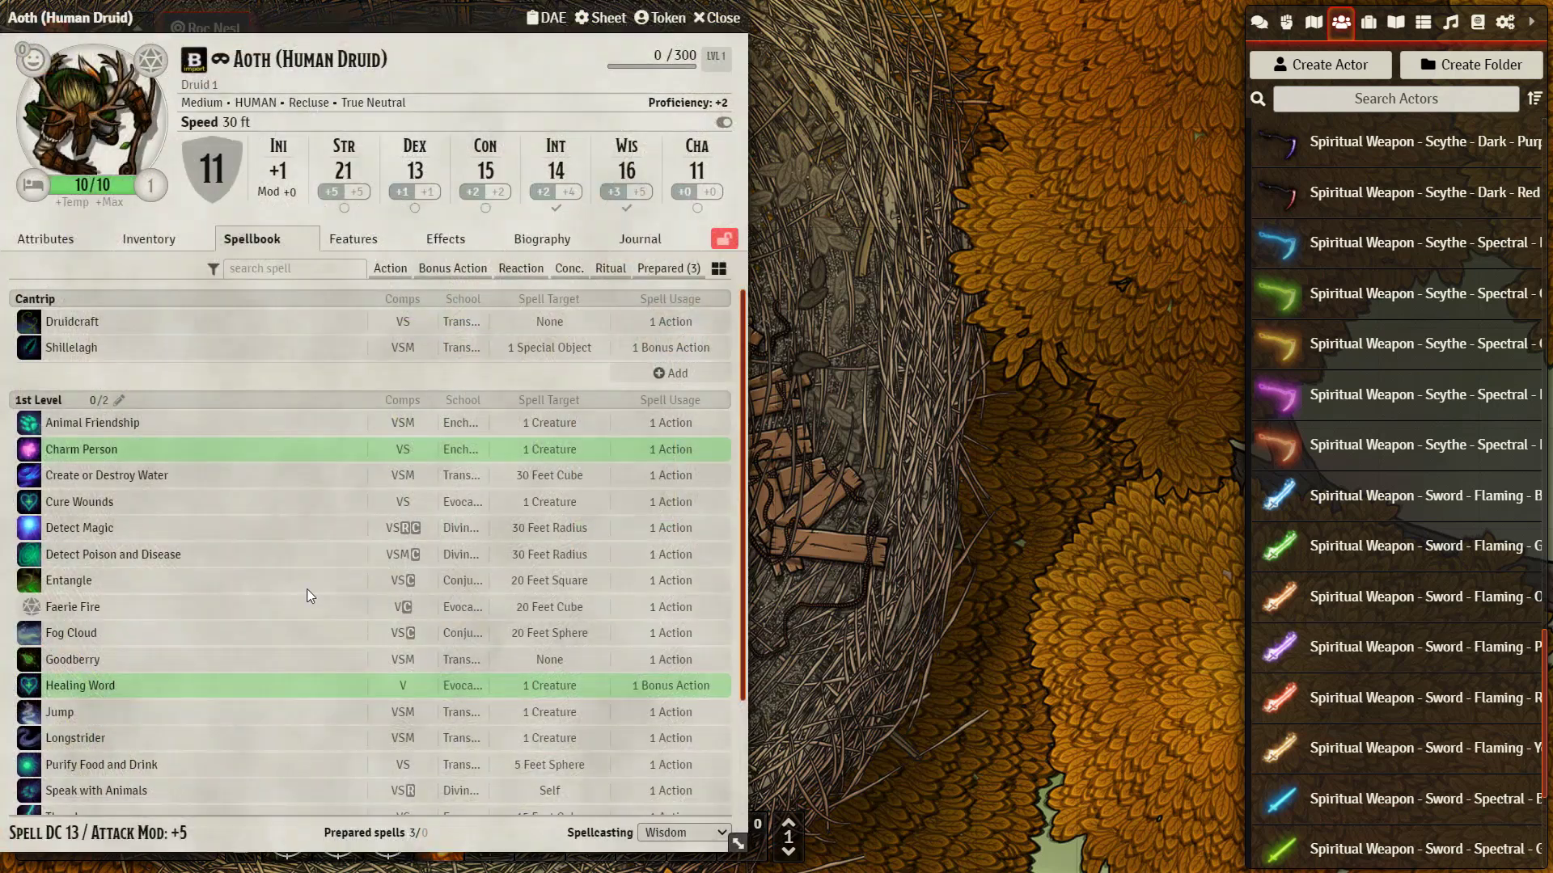
pyautogui.scroll(-2, 29, 603)
pyautogui.rightClick(119, 774)
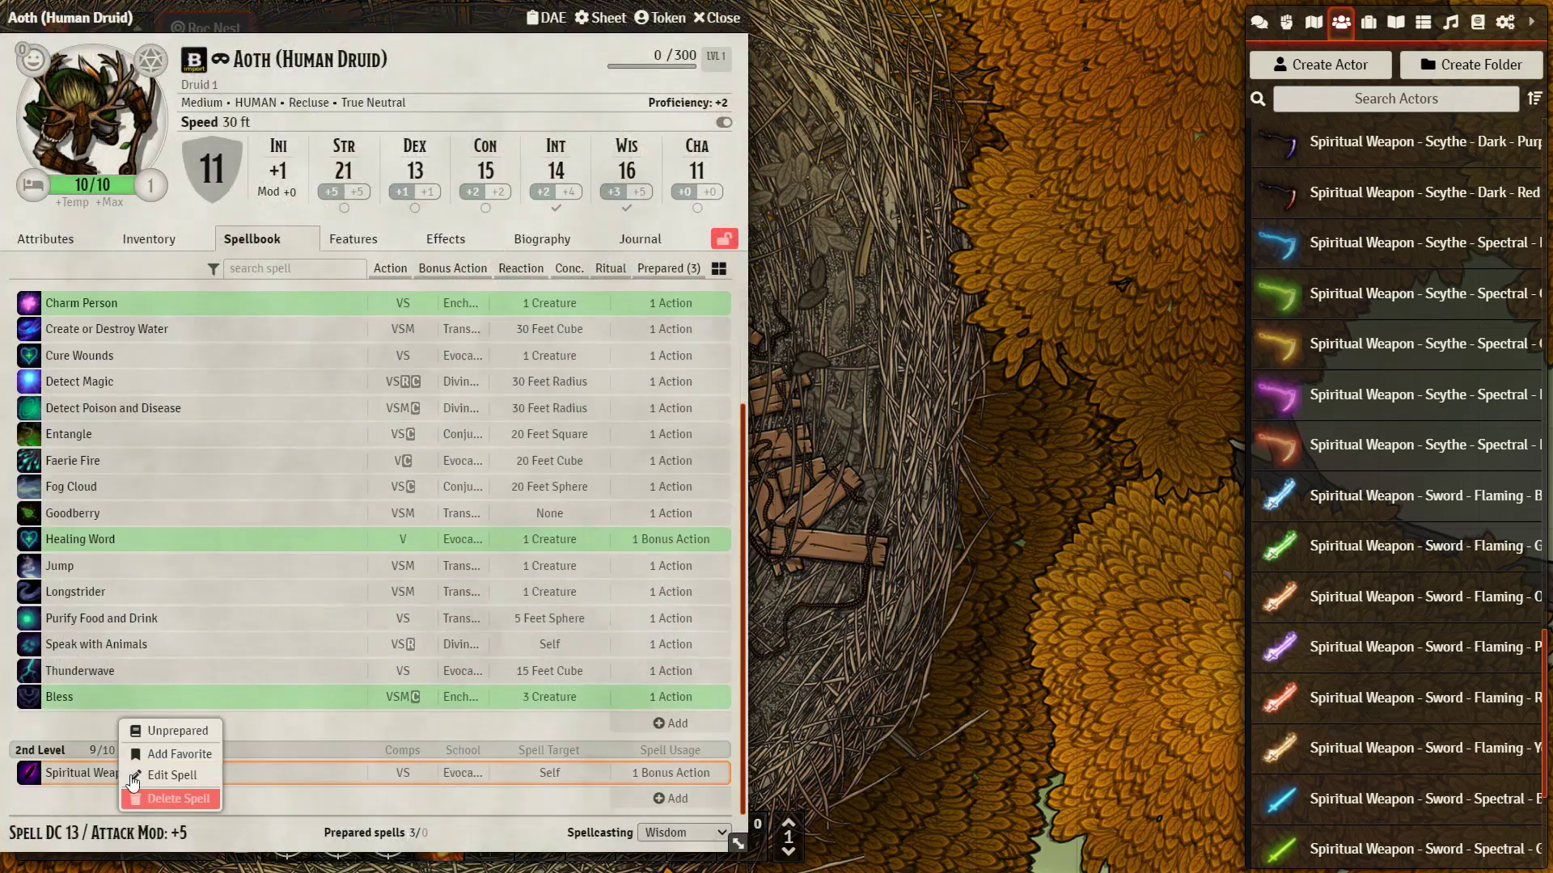
pyautogui.click(174, 798)
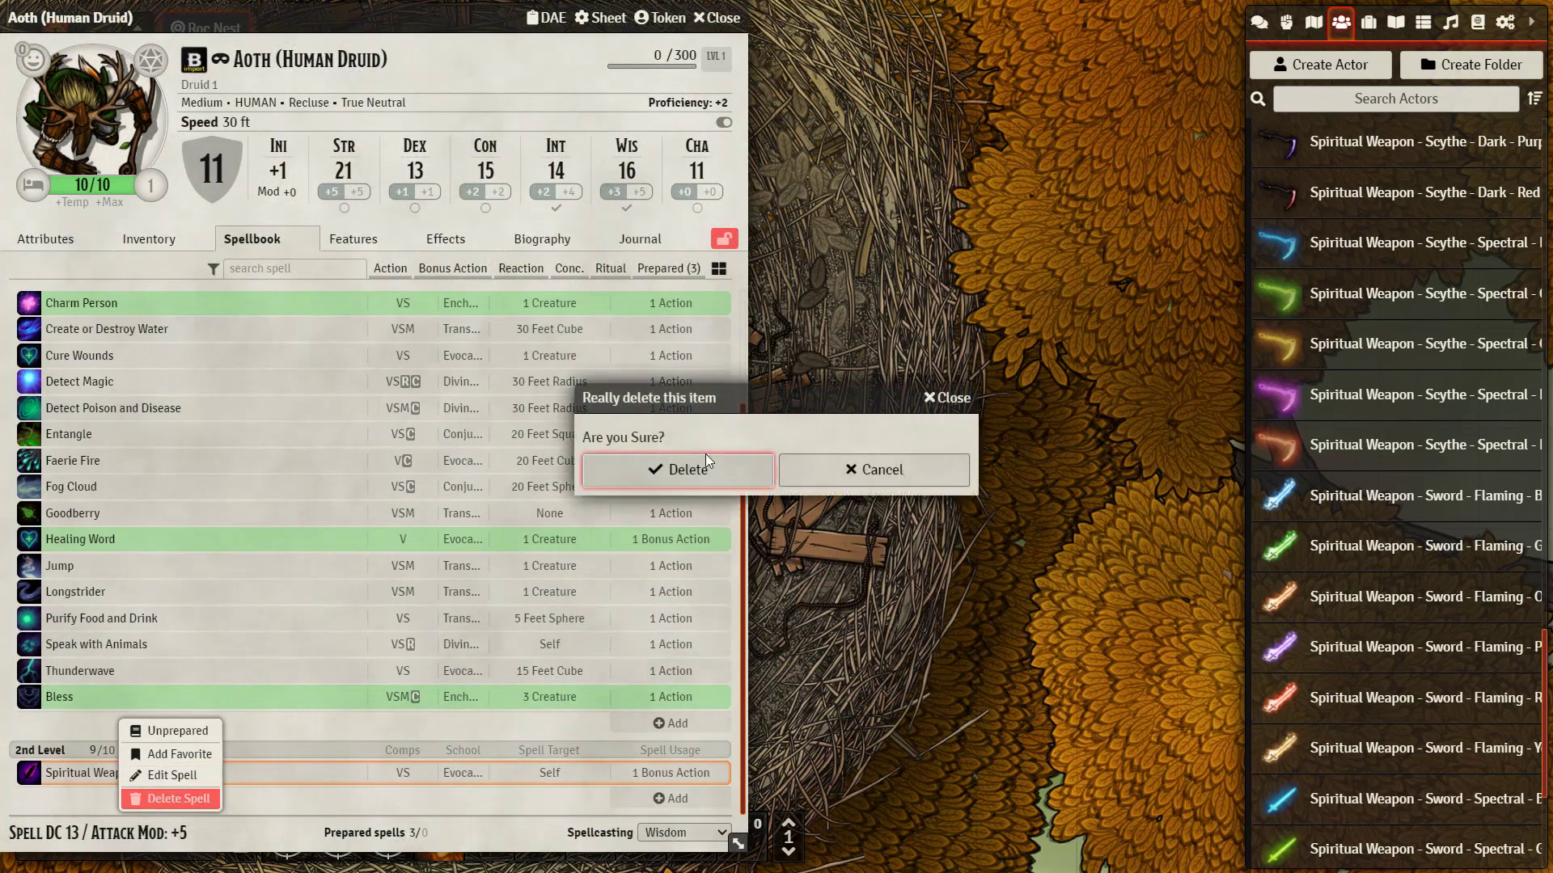
pyautogui.click(689, 471)
pyautogui.click(1378, 24)
pyautogui.moveTo(1355, 244); pyautogui.dragTo(454, 746)
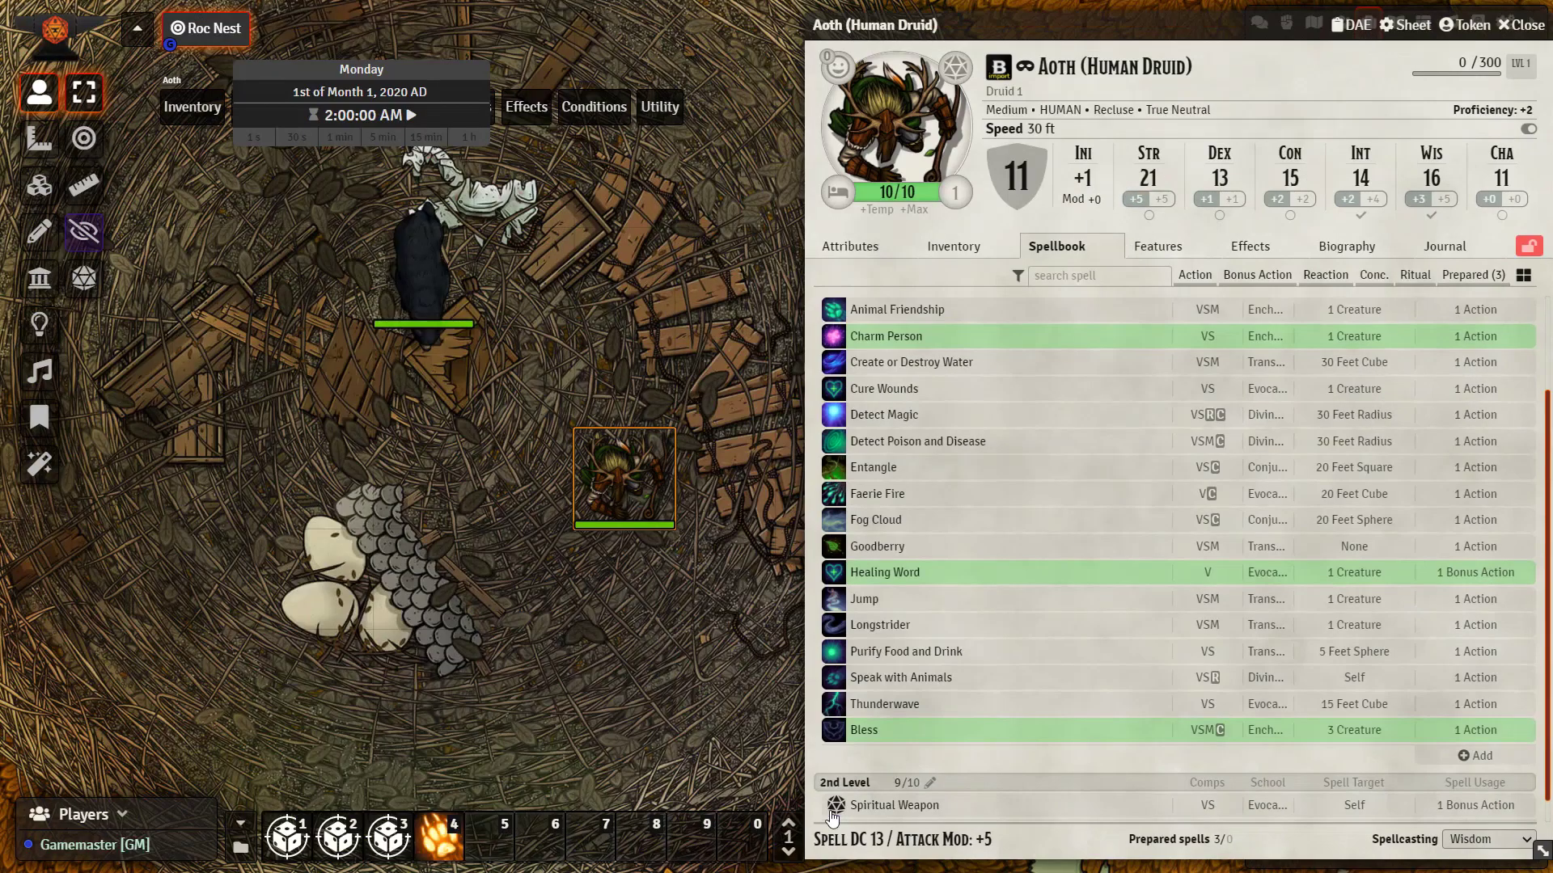
# Cast Spiritual Weapon from the Human Druid's spellbook to summon the red spectral scythe onto the scene.
pyautogui.click(832, 806)
pyautogui.click(743, 497)
pyautogui.click(745, 600)
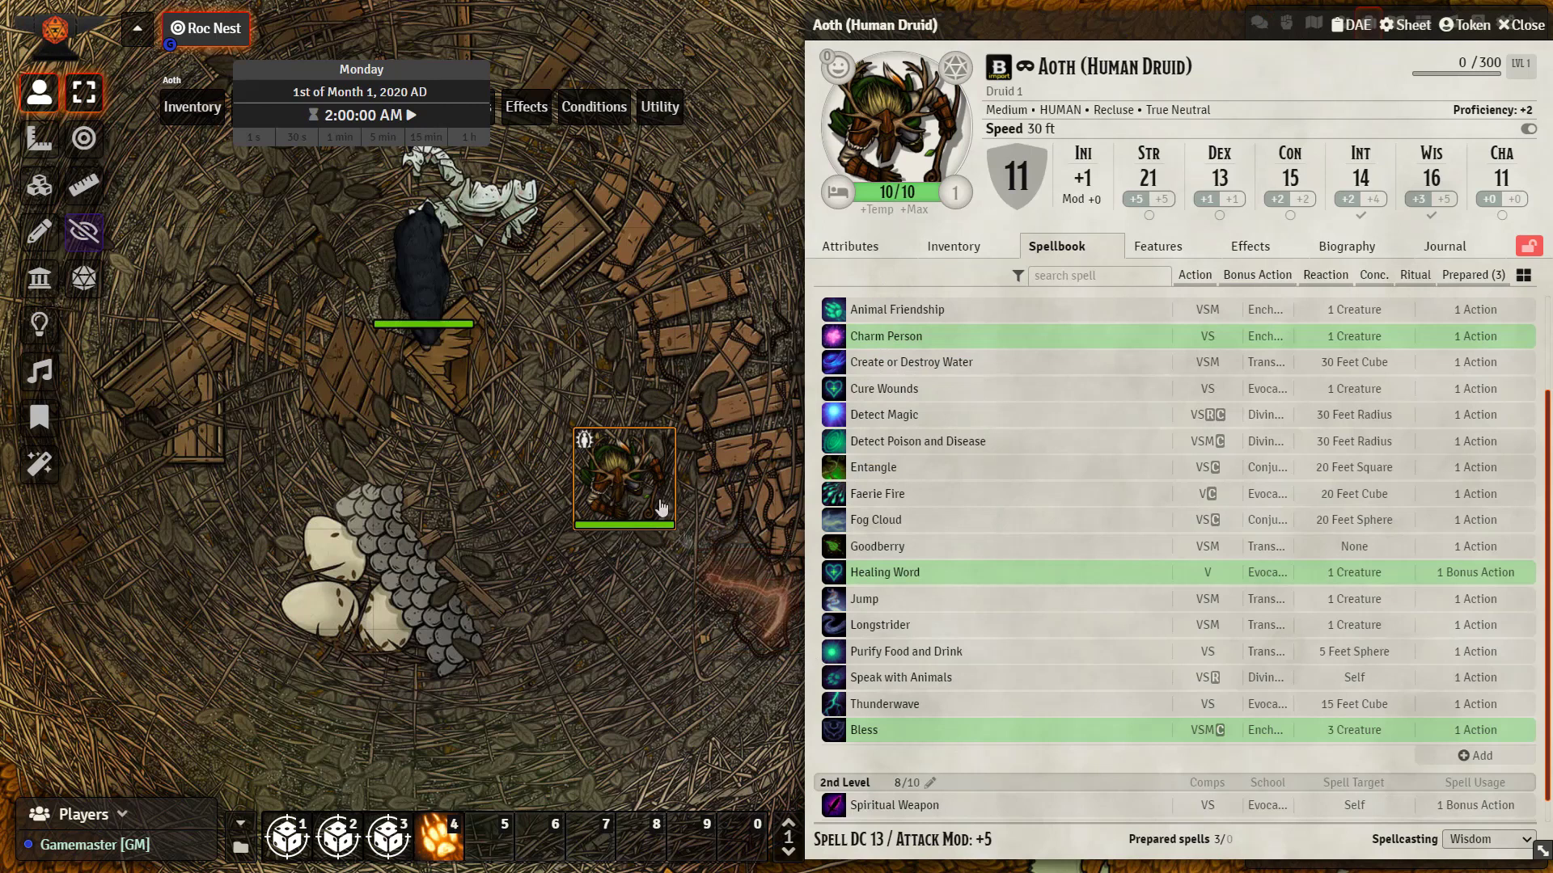
# Open the summoned scythe token's sheet, examine its spellbook, and close both open actor sheets.
pyautogui.click(736, 630)
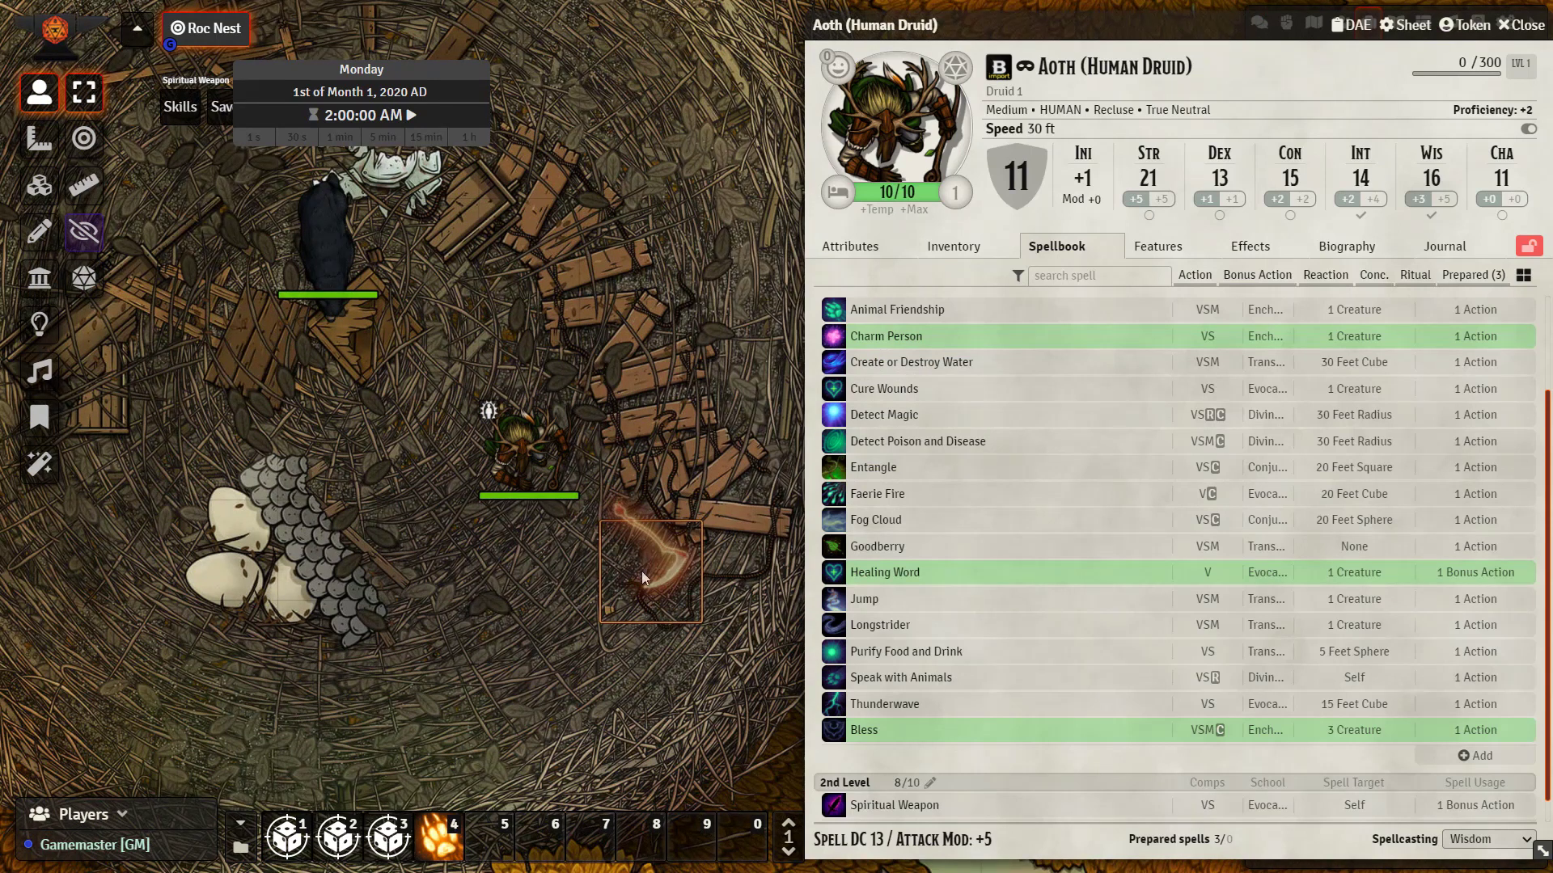
pyautogui.doubleClick(636, 609)
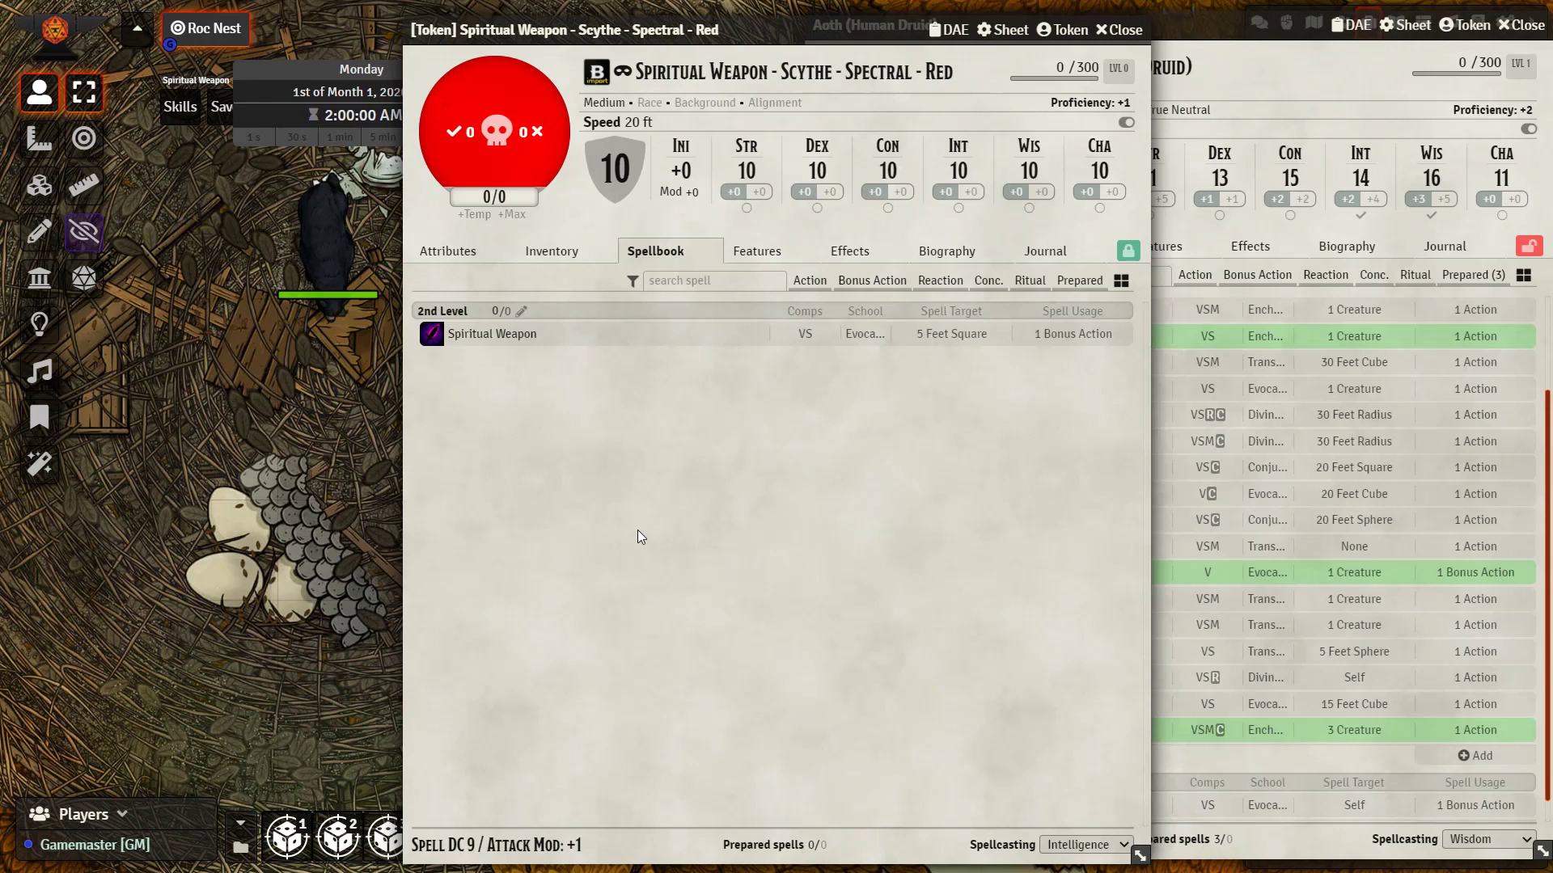
pyautogui.click(1101, 30)
pyautogui.click(1529, 26)
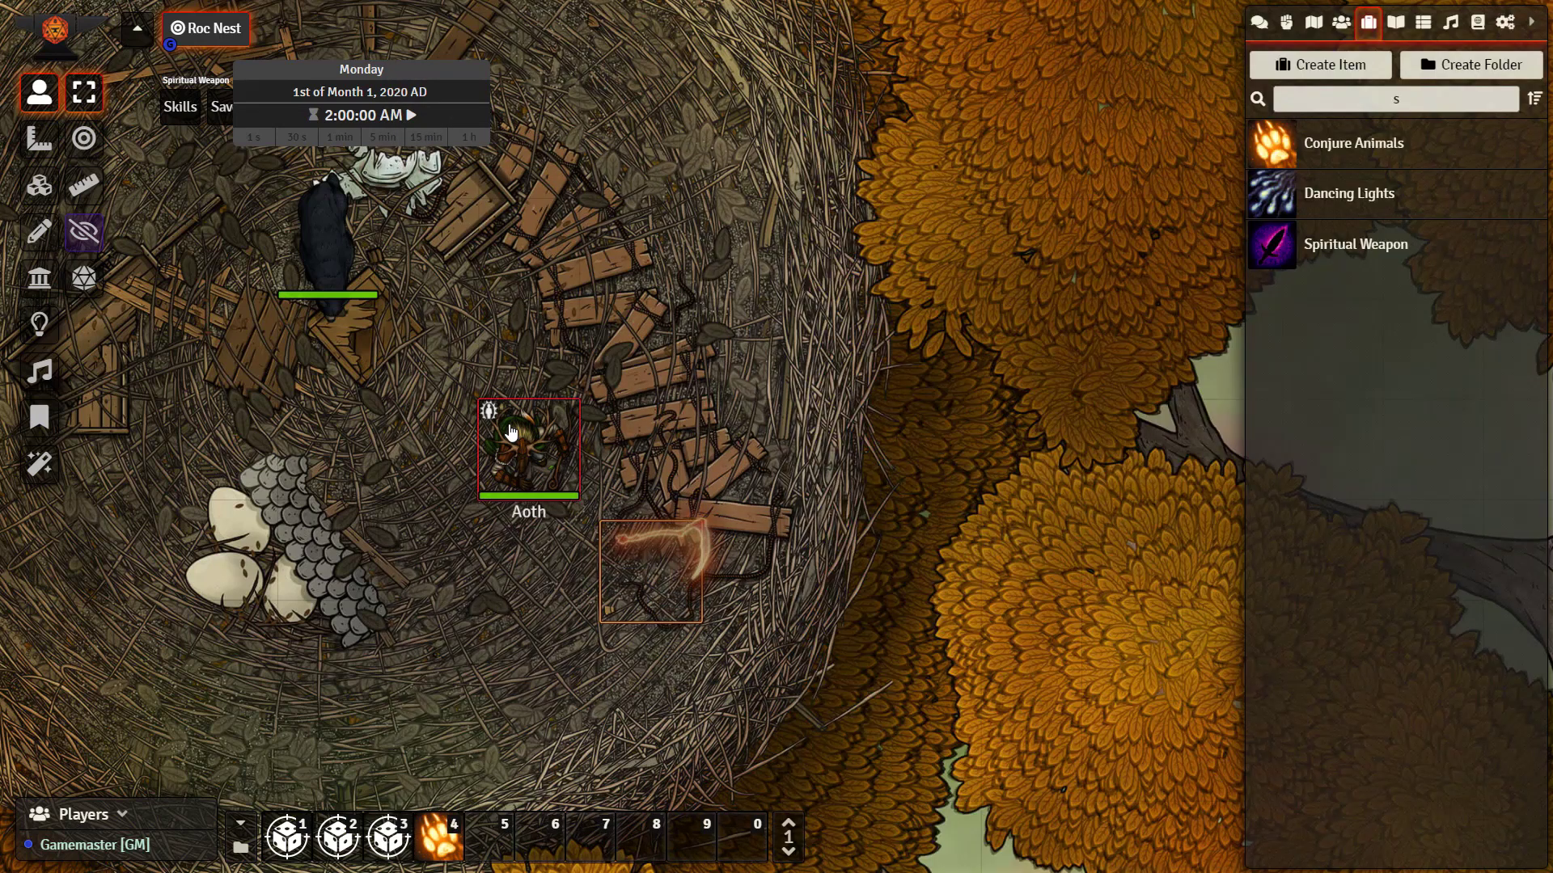
# Select the druid and scythe tokens in turn, and advance the game time by 1 hour.
pyautogui.click(520, 463)
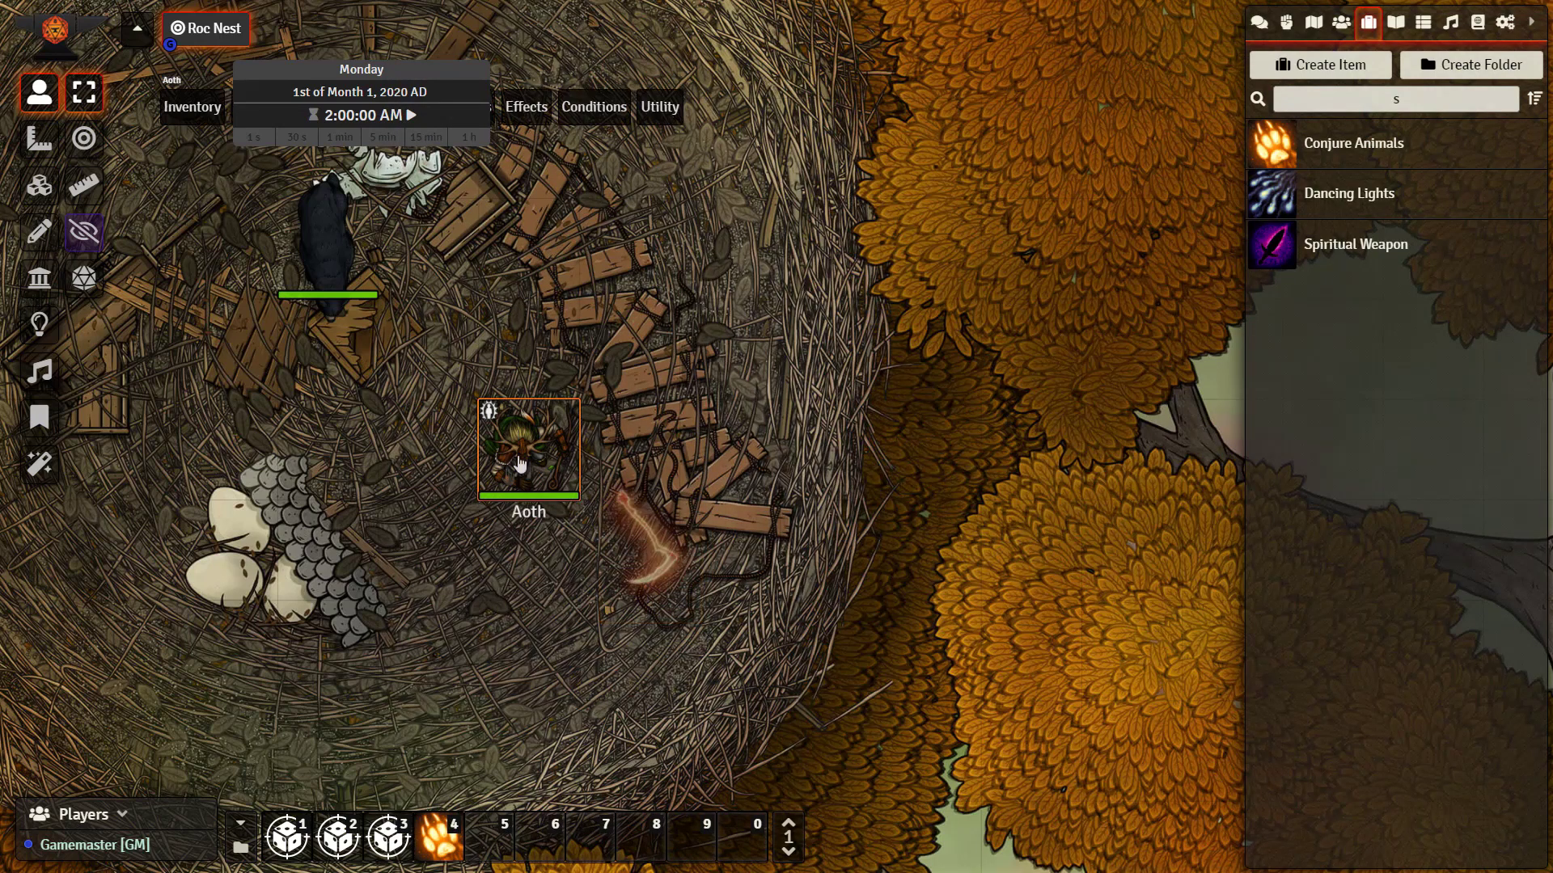
pyautogui.click(691, 588)
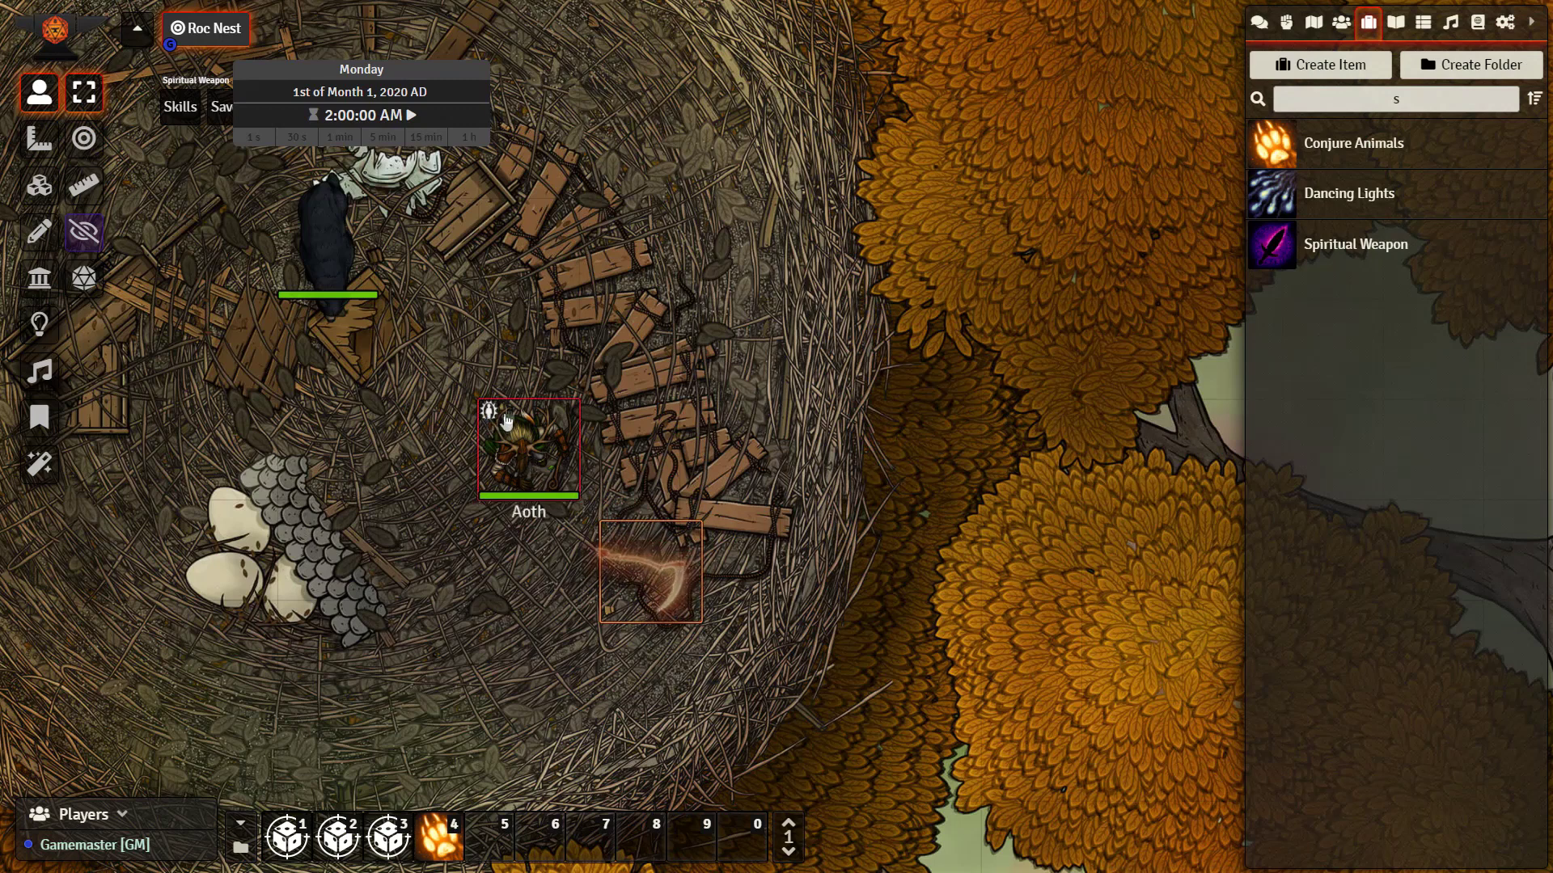
pyautogui.click(467, 141)
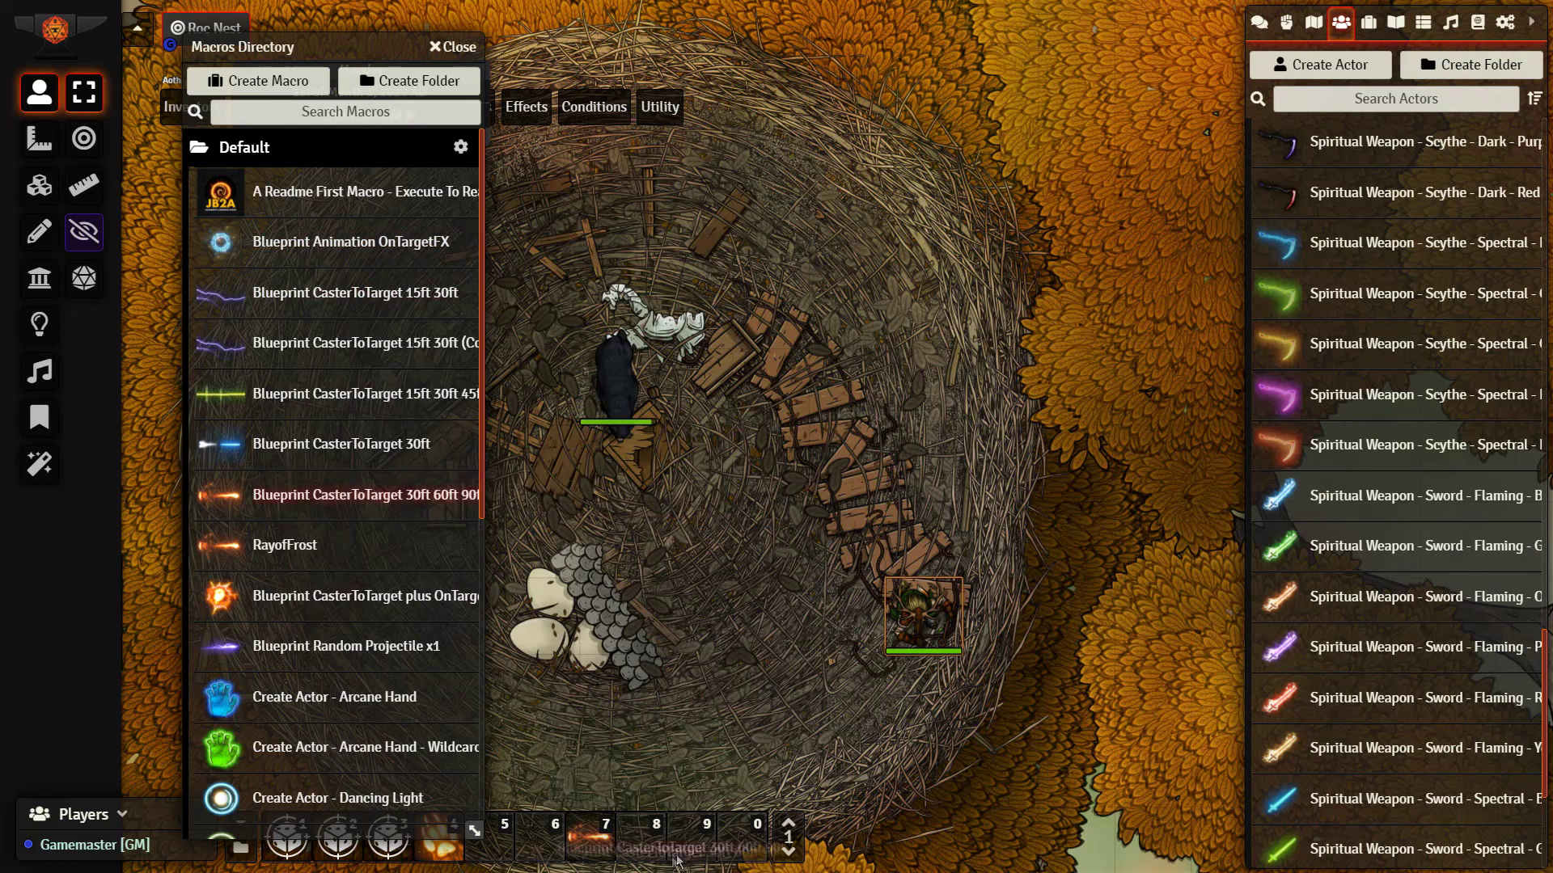
# Remove the Blueprint CasterToTarget 30ft 60ft 90ft macro from hotbar slot 7 and close the macro directory.
pyautogui.rightClick(567, 822)
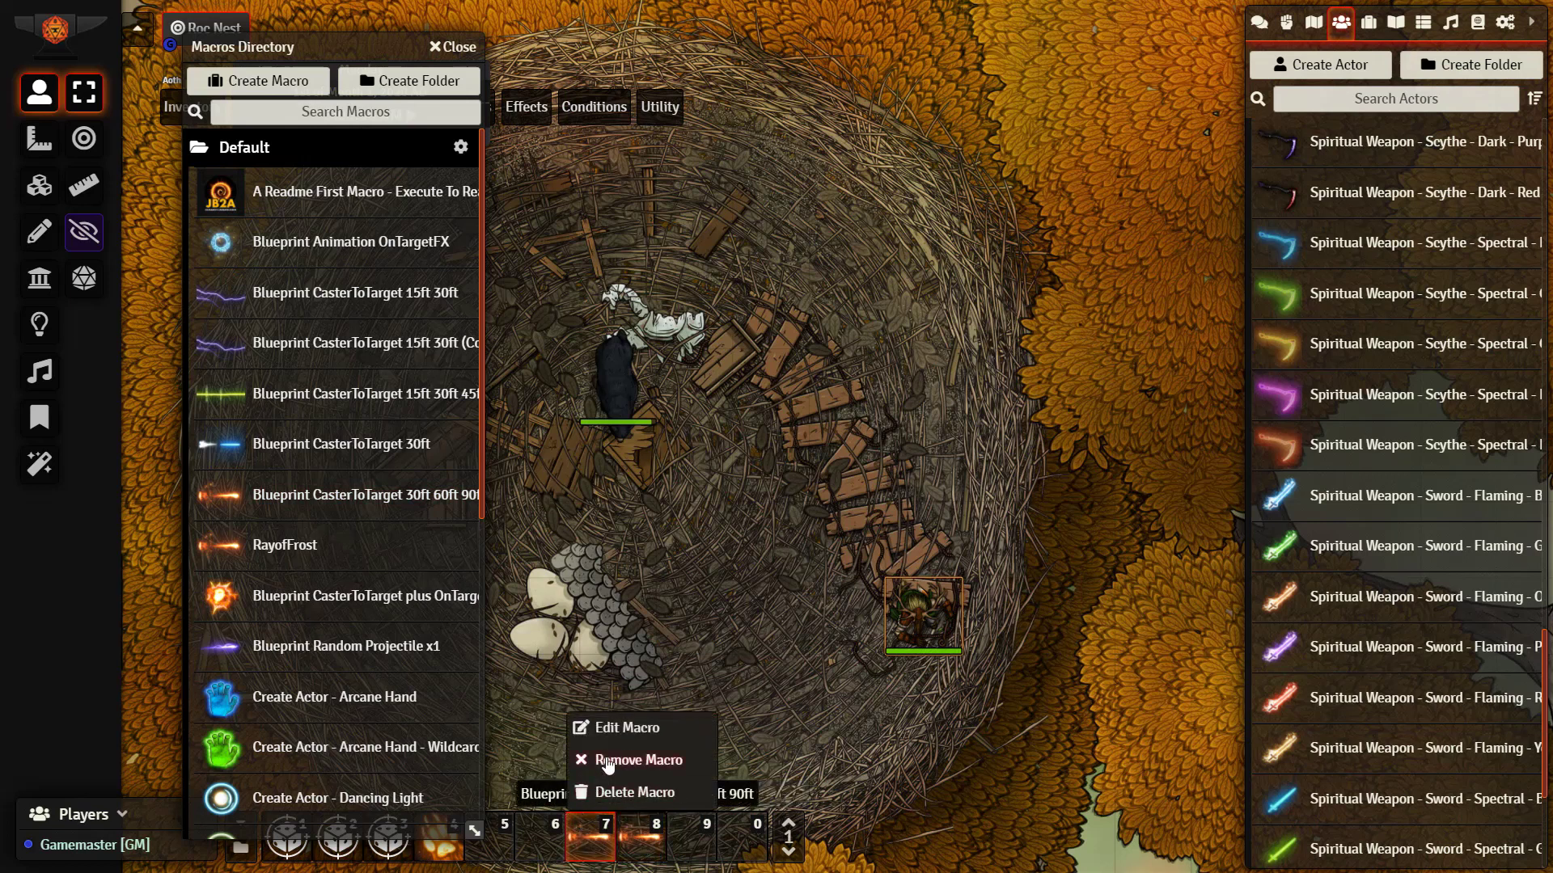
pyautogui.click(612, 757)
pyautogui.click(454, 47)
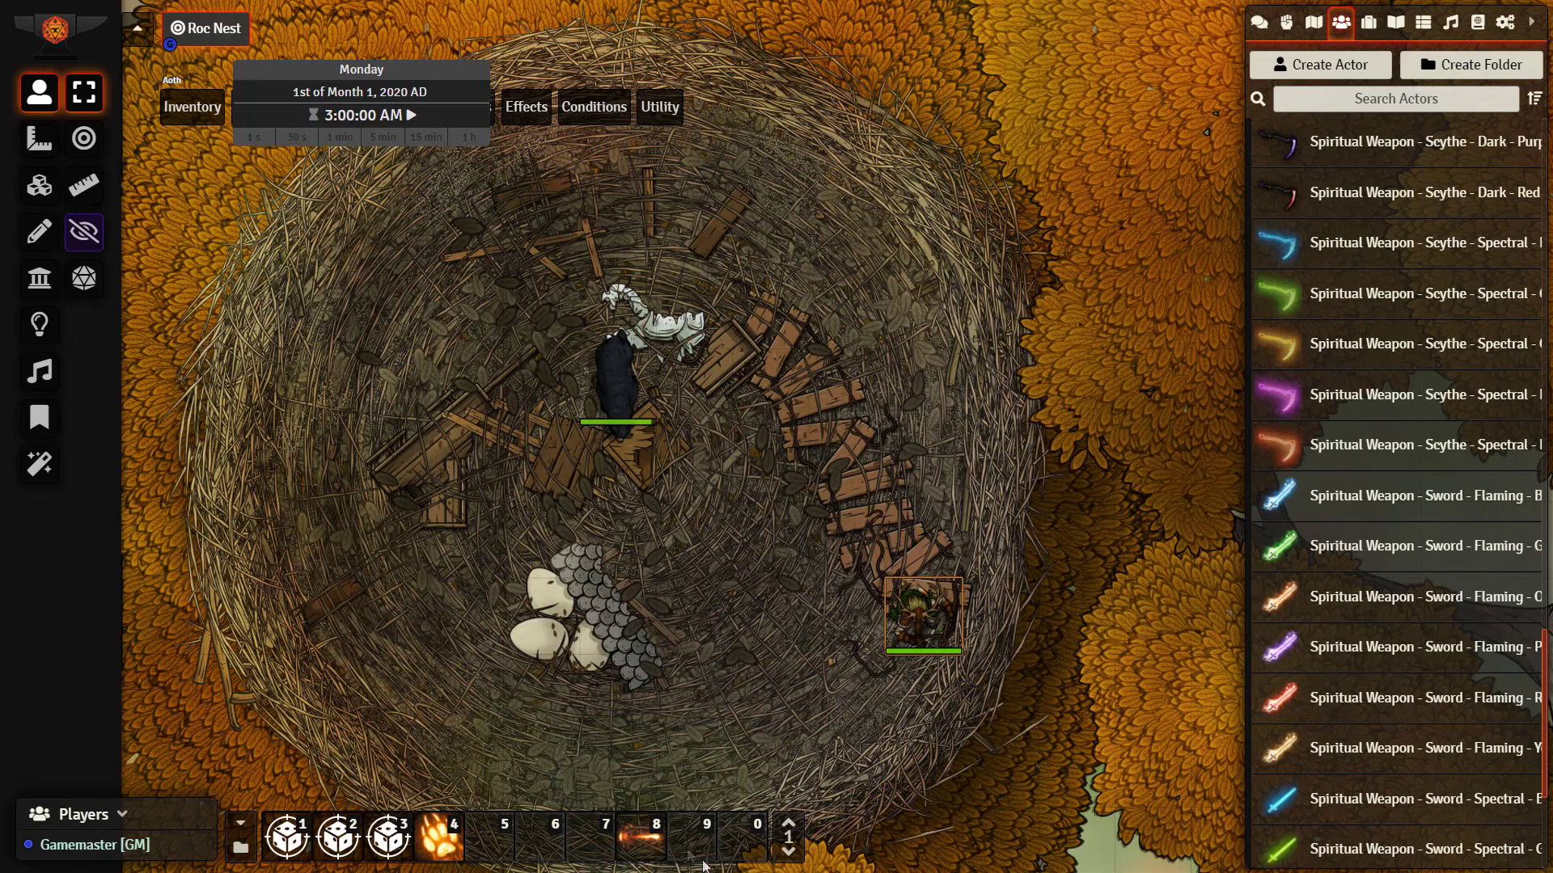
# Open the Blueprint CasterToTarget 30ft 60ft 90ft macro from the hotbar and examine its instructions, asset folder path and Fire Bolt animation file definitions.
pyautogui.rightClick(658, 837)
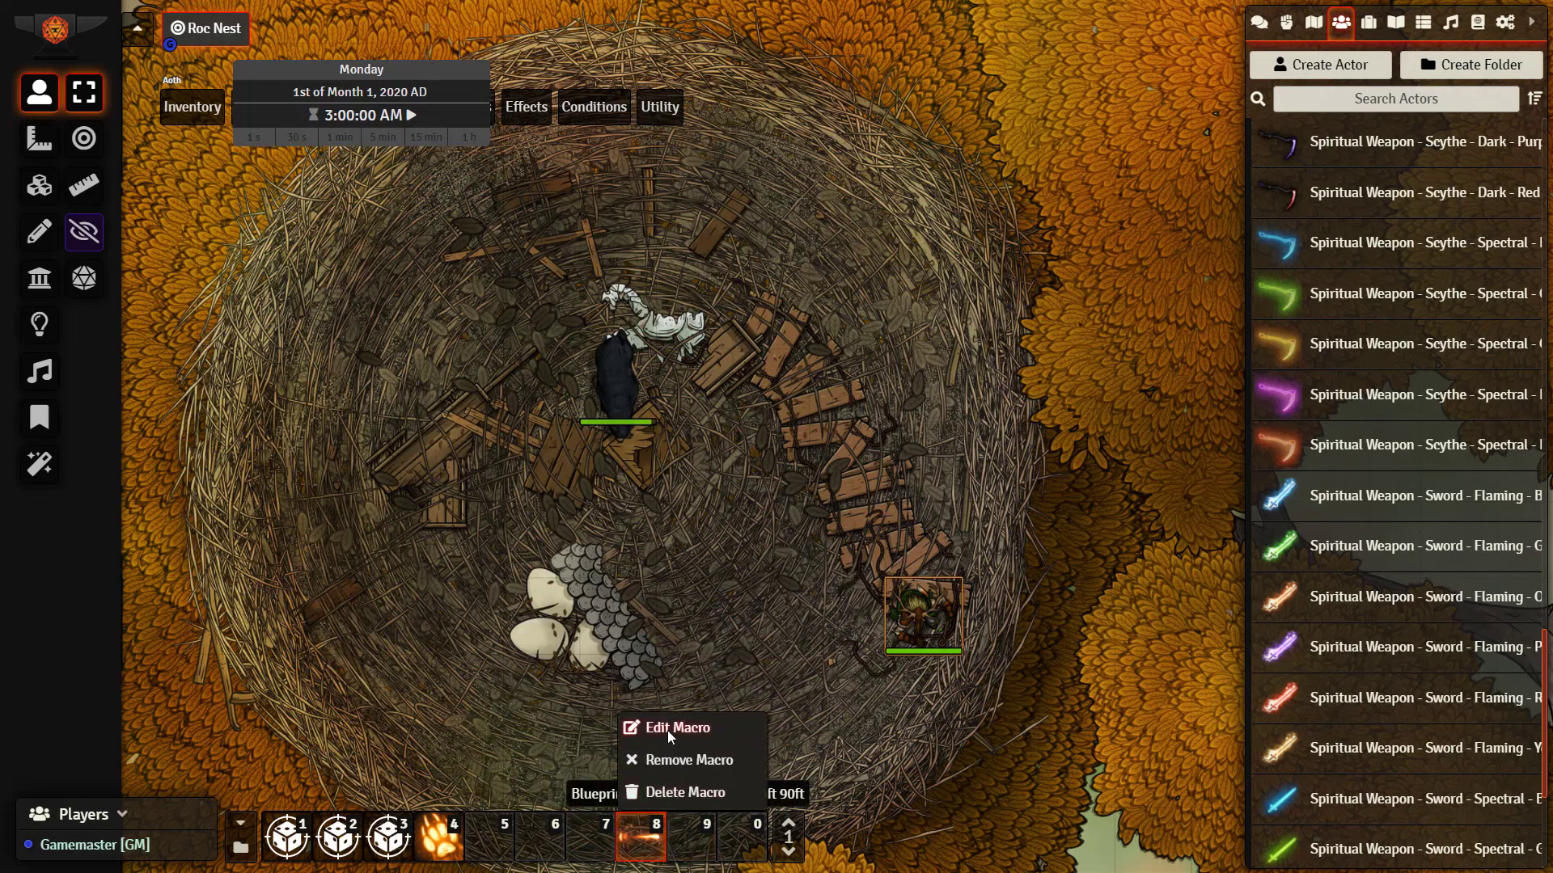
pyautogui.click(667, 729)
pyautogui.scroll(-4, 649, 548)
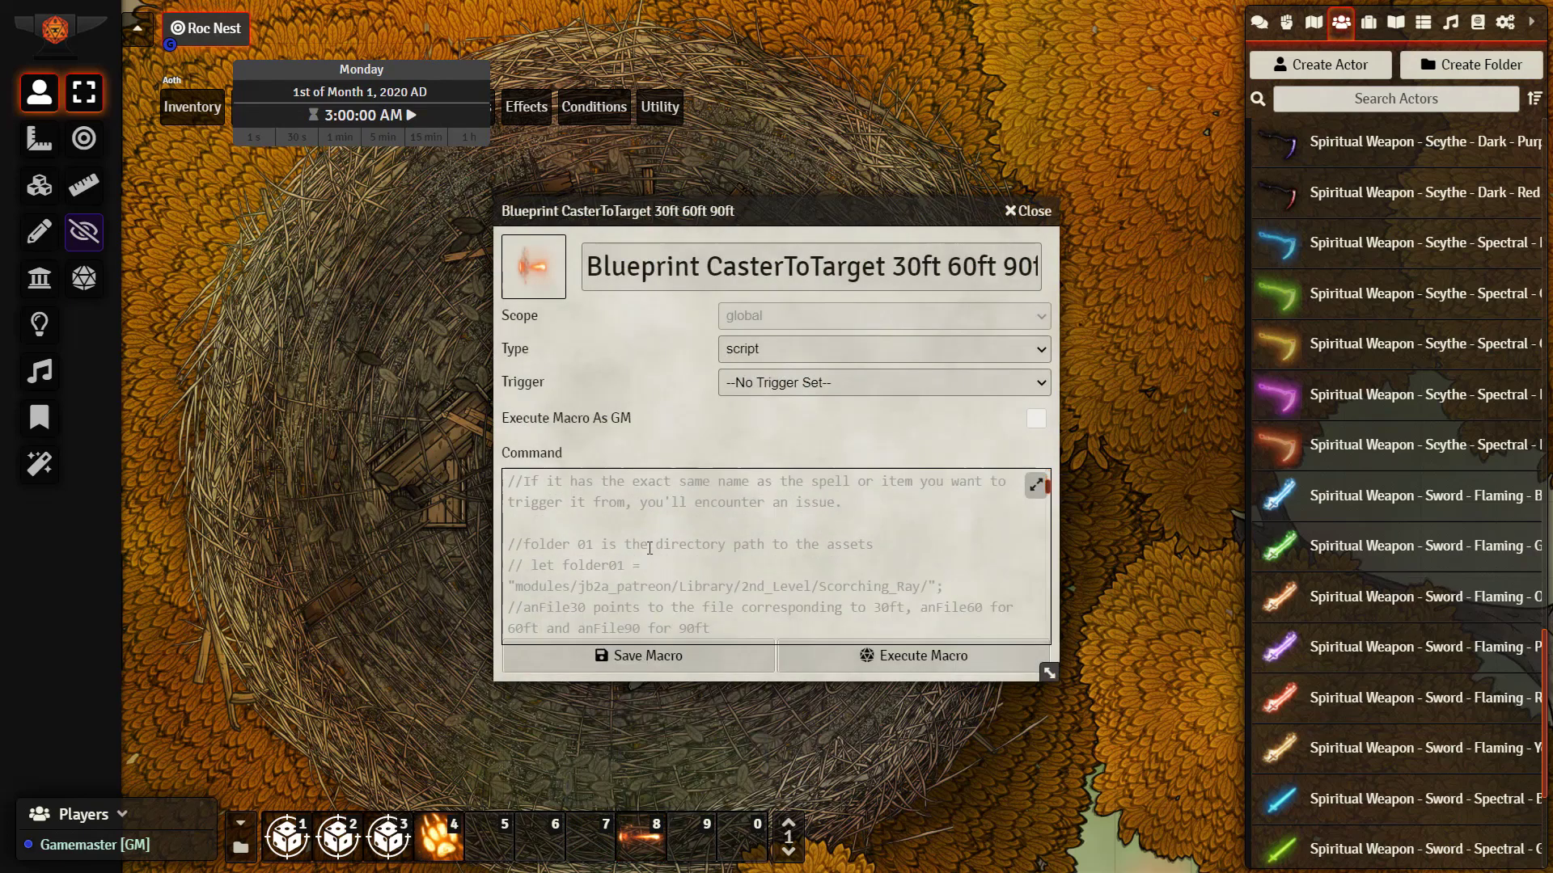
pyautogui.scroll(4, 649, 549)
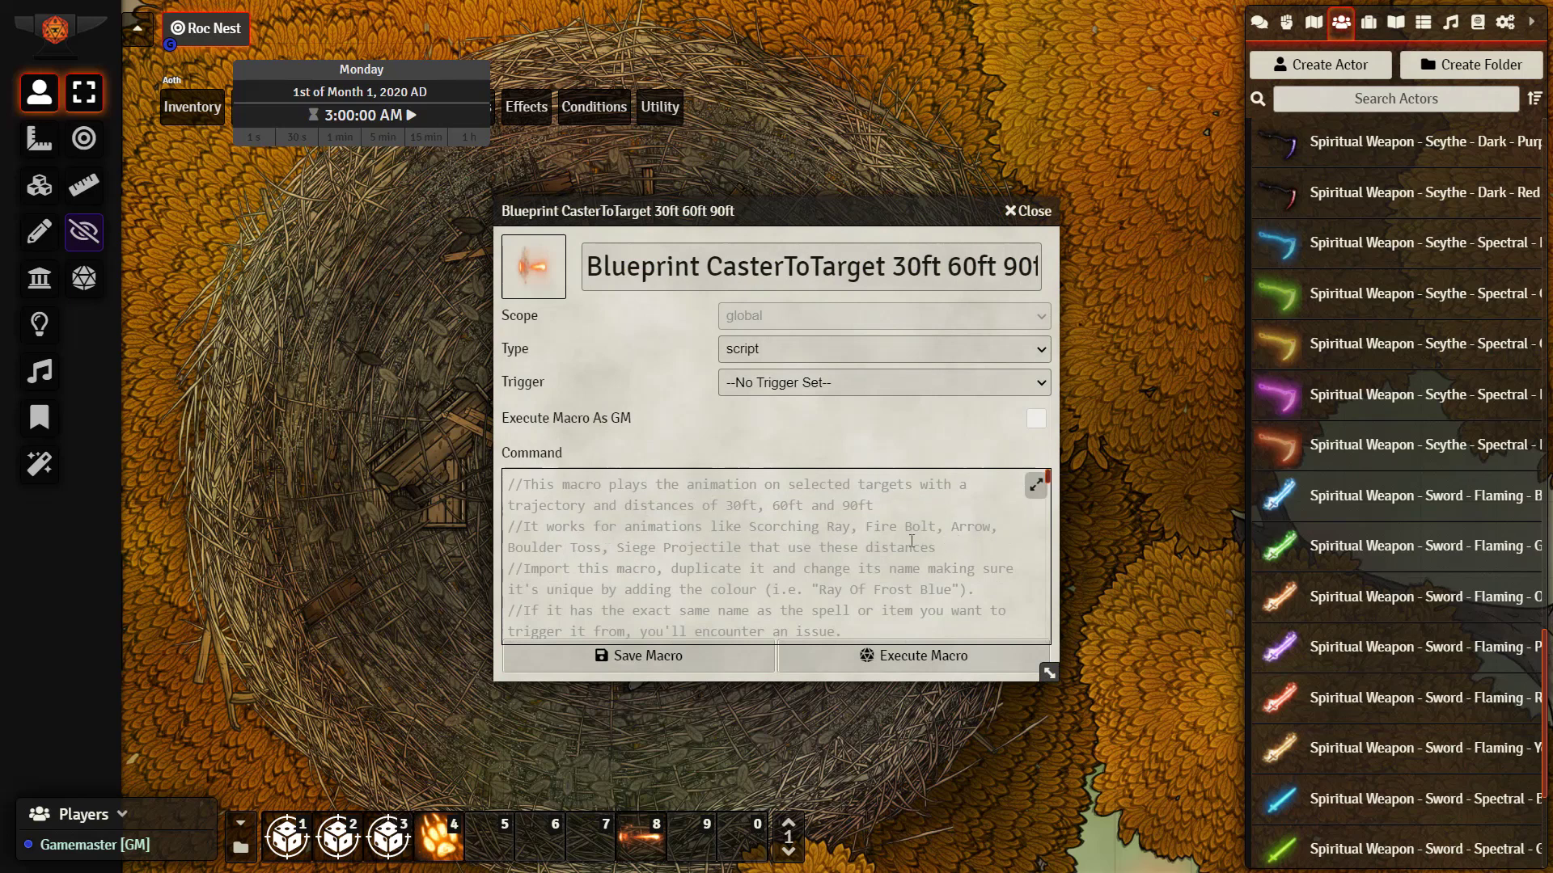
pyautogui.scroll(-4, 910, 541)
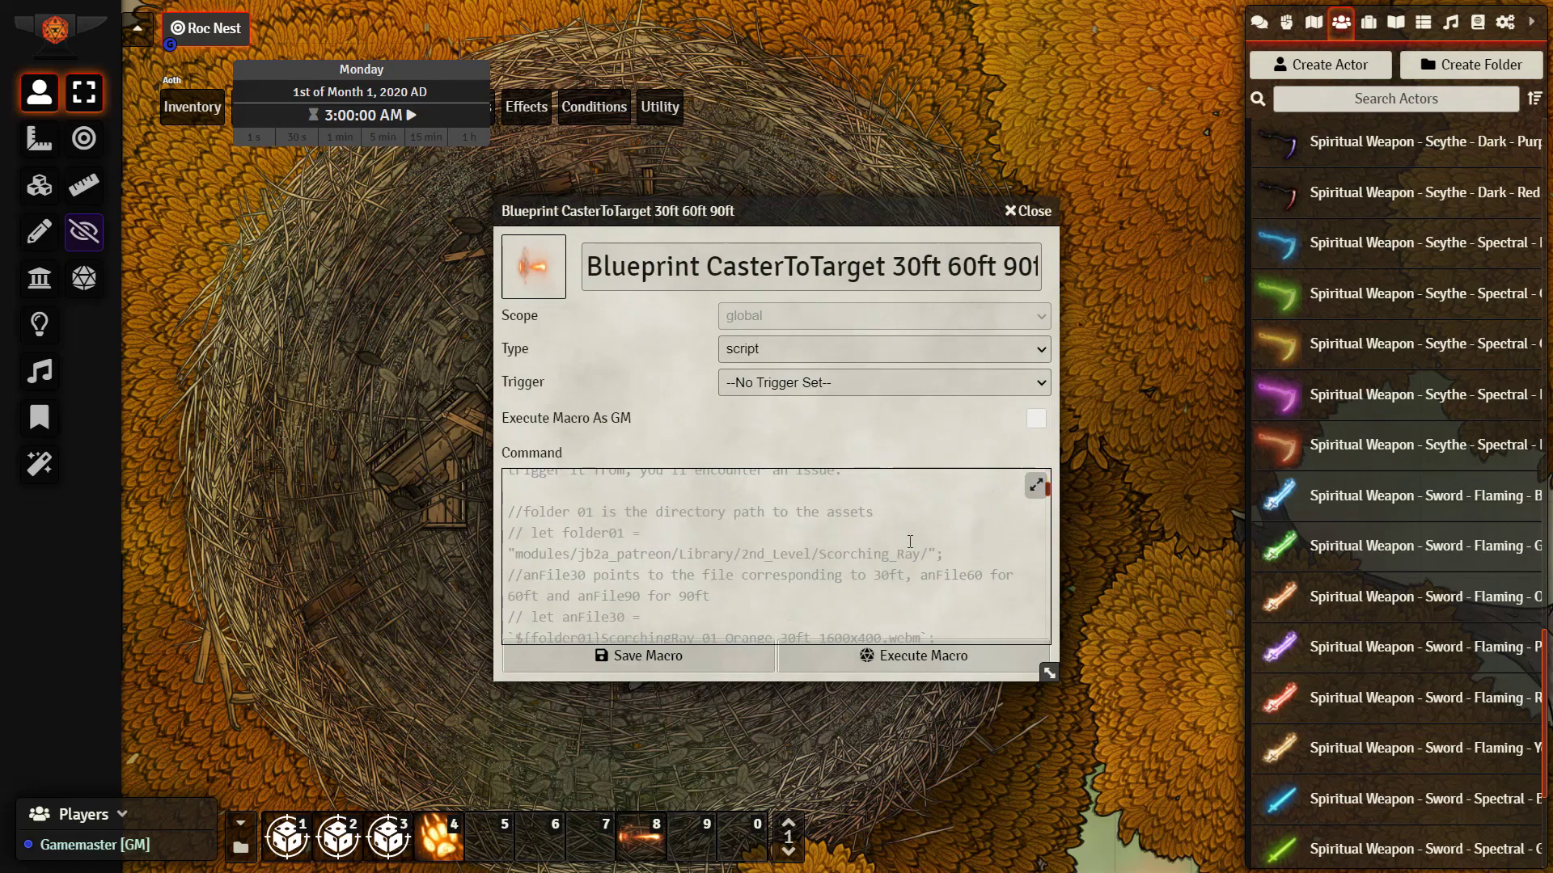
pyautogui.scroll(-2, 909, 542)
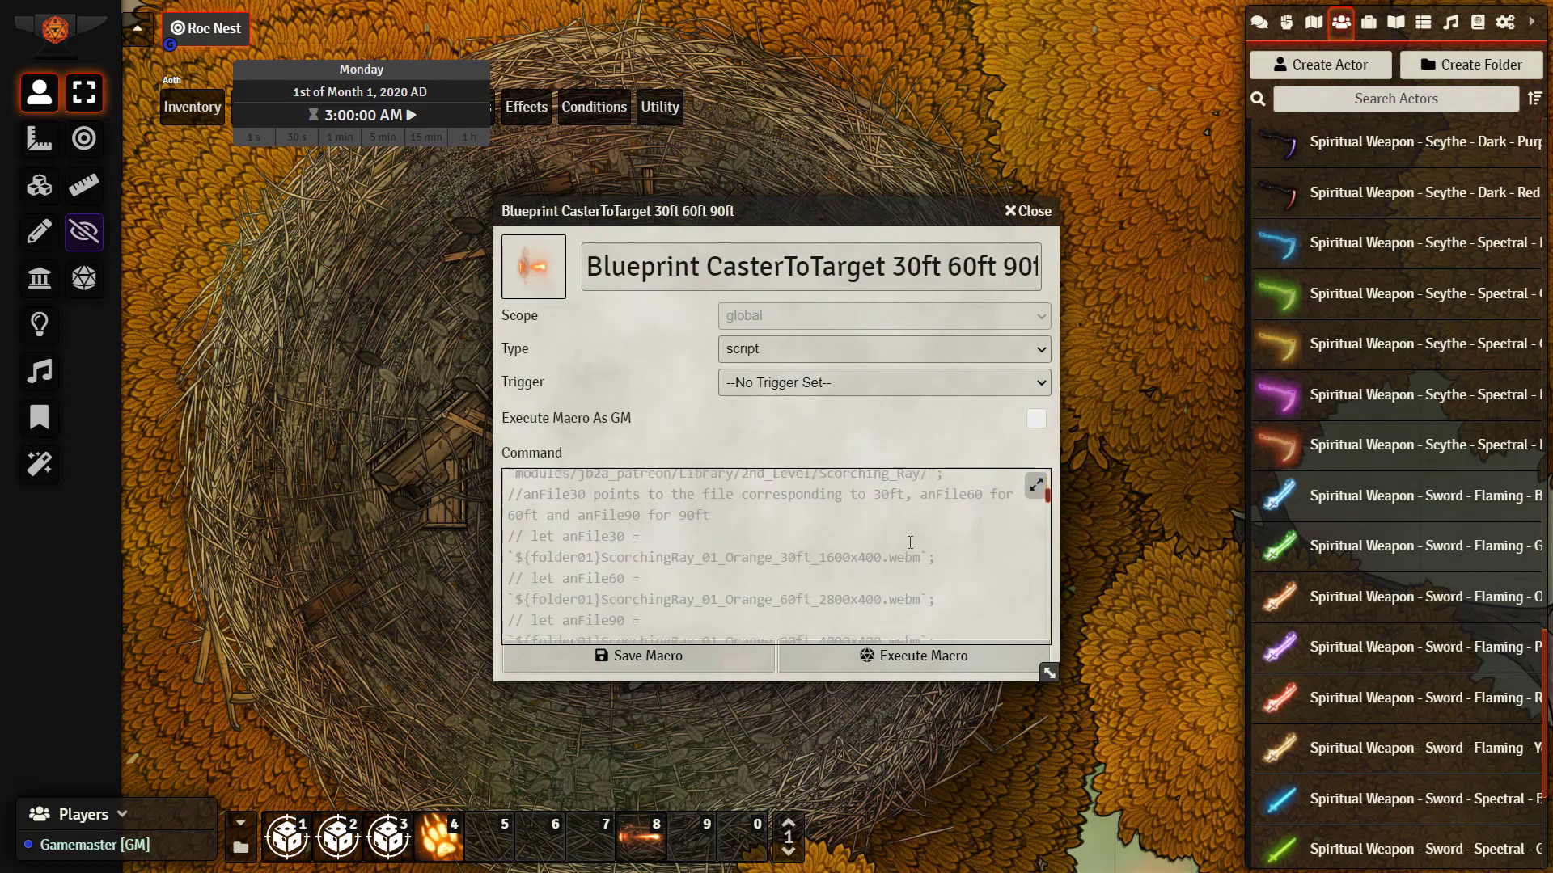
pyautogui.scroll(-4, 909, 541)
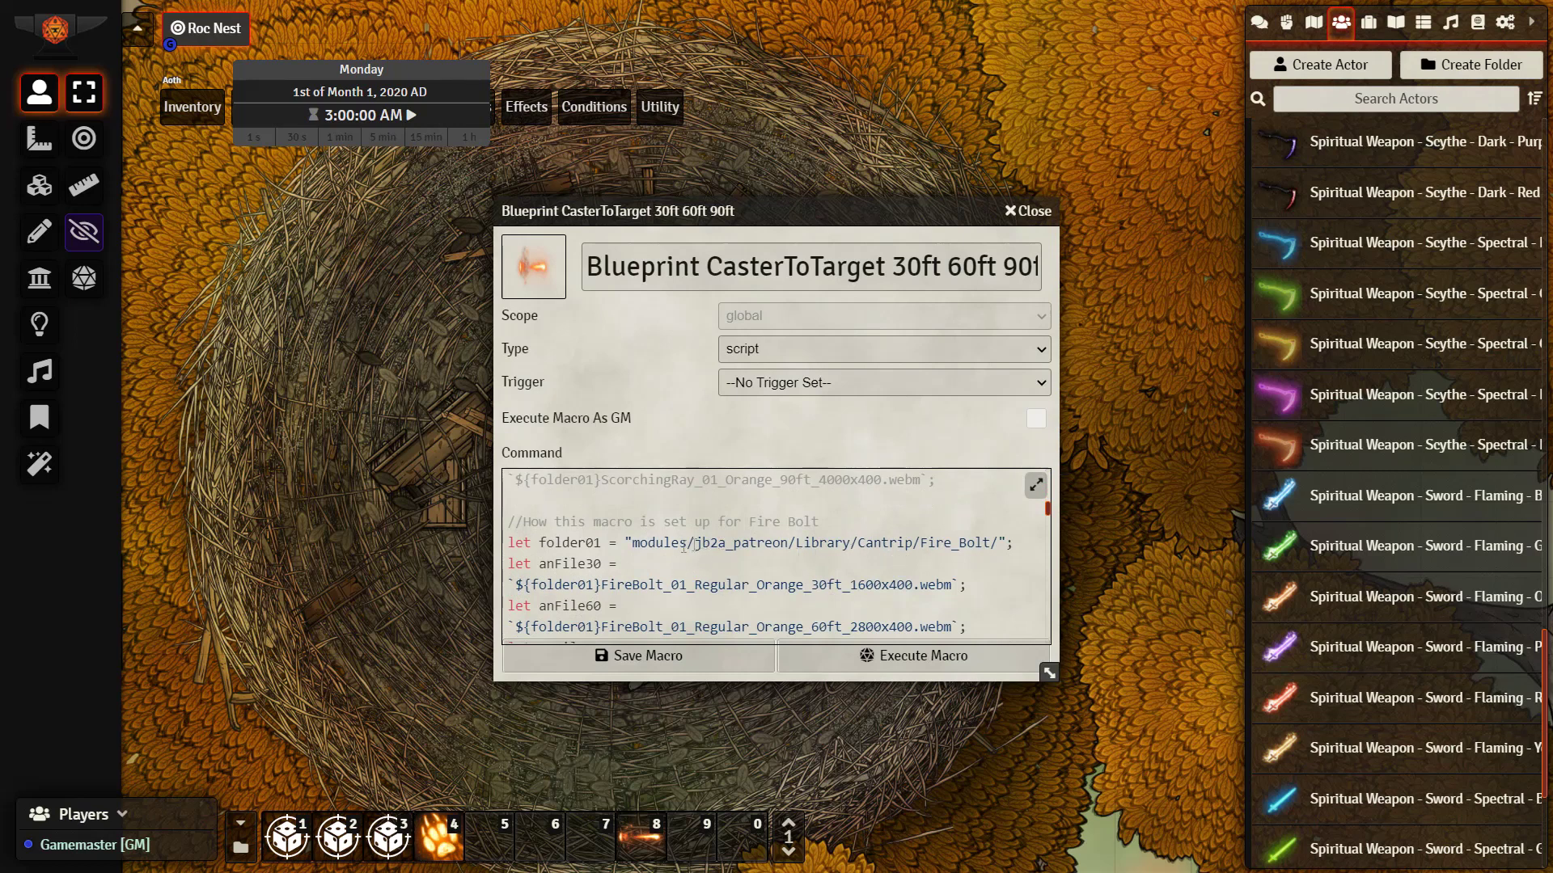
pyautogui.scroll(-2, 607, 572)
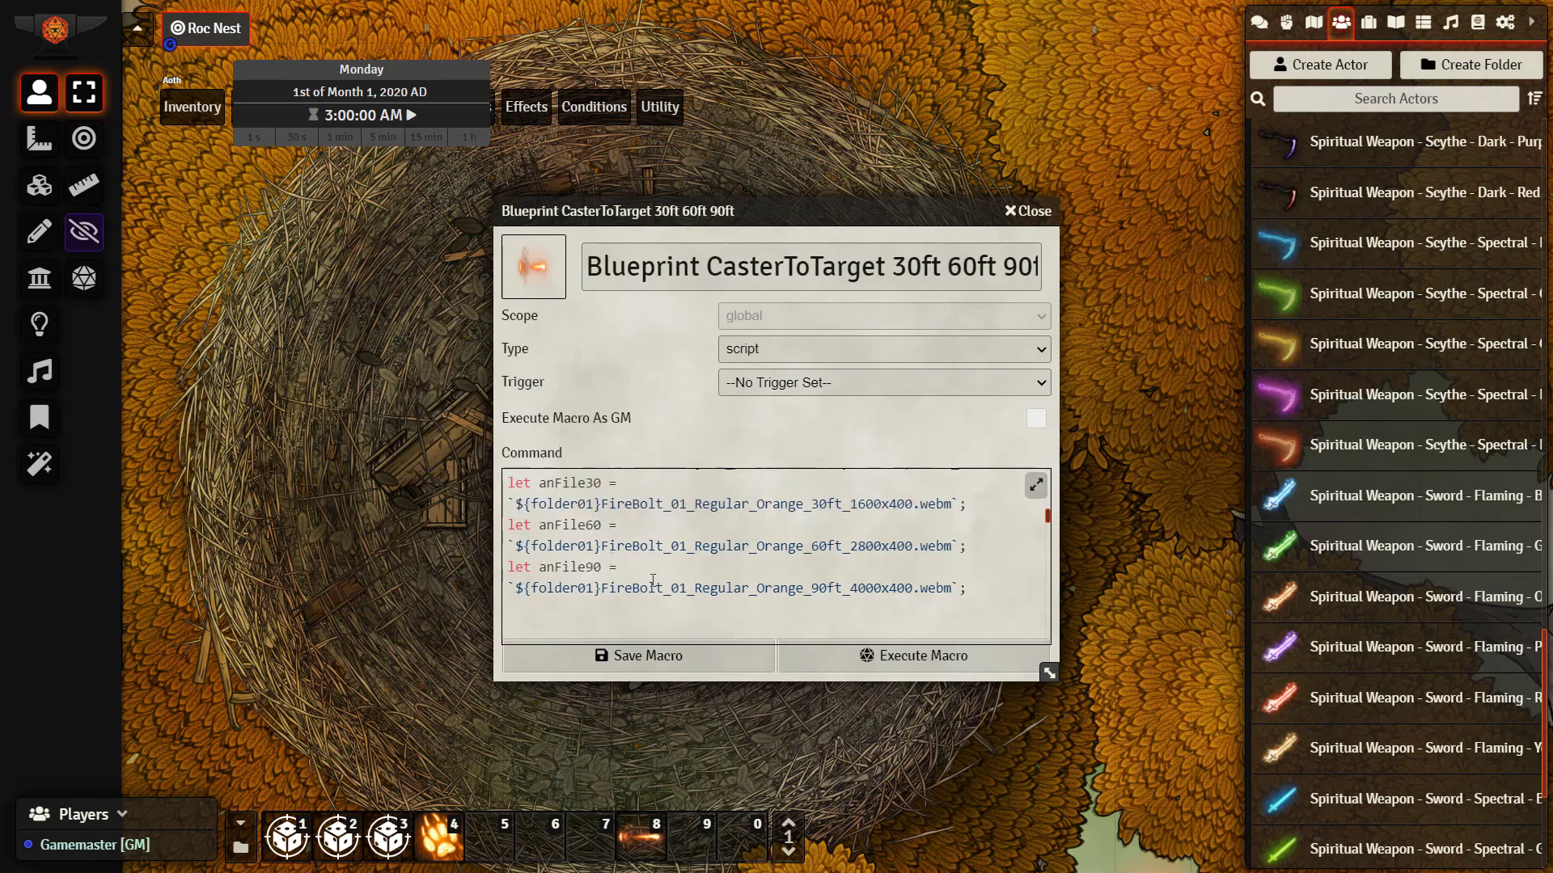
pyautogui.scroll(2, 630, 584)
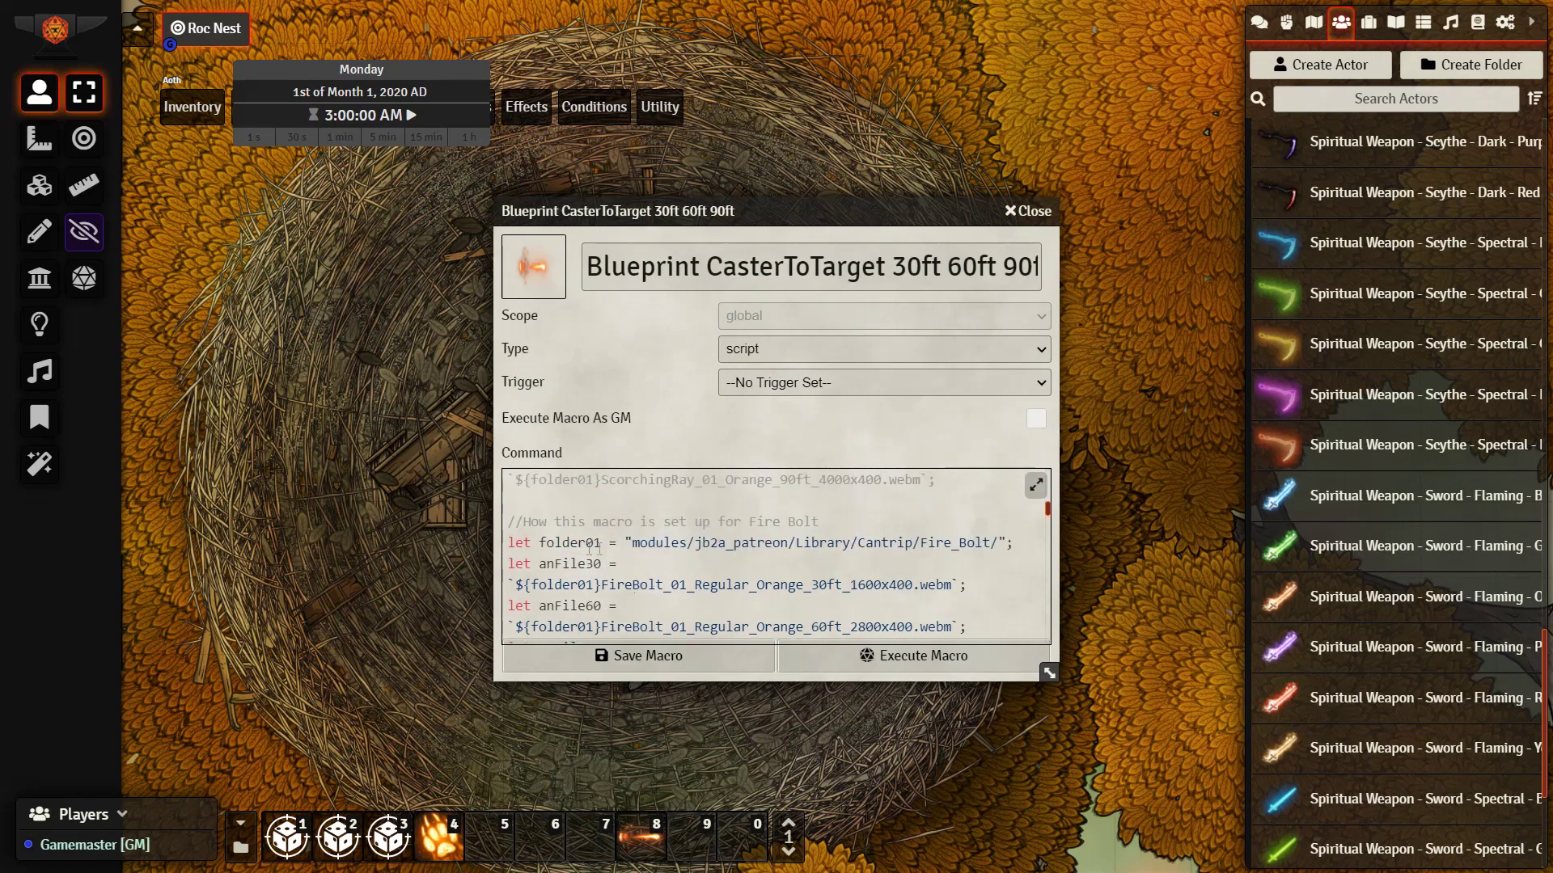
pyautogui.moveTo(624, 542); pyautogui.dragTo(1020, 547)
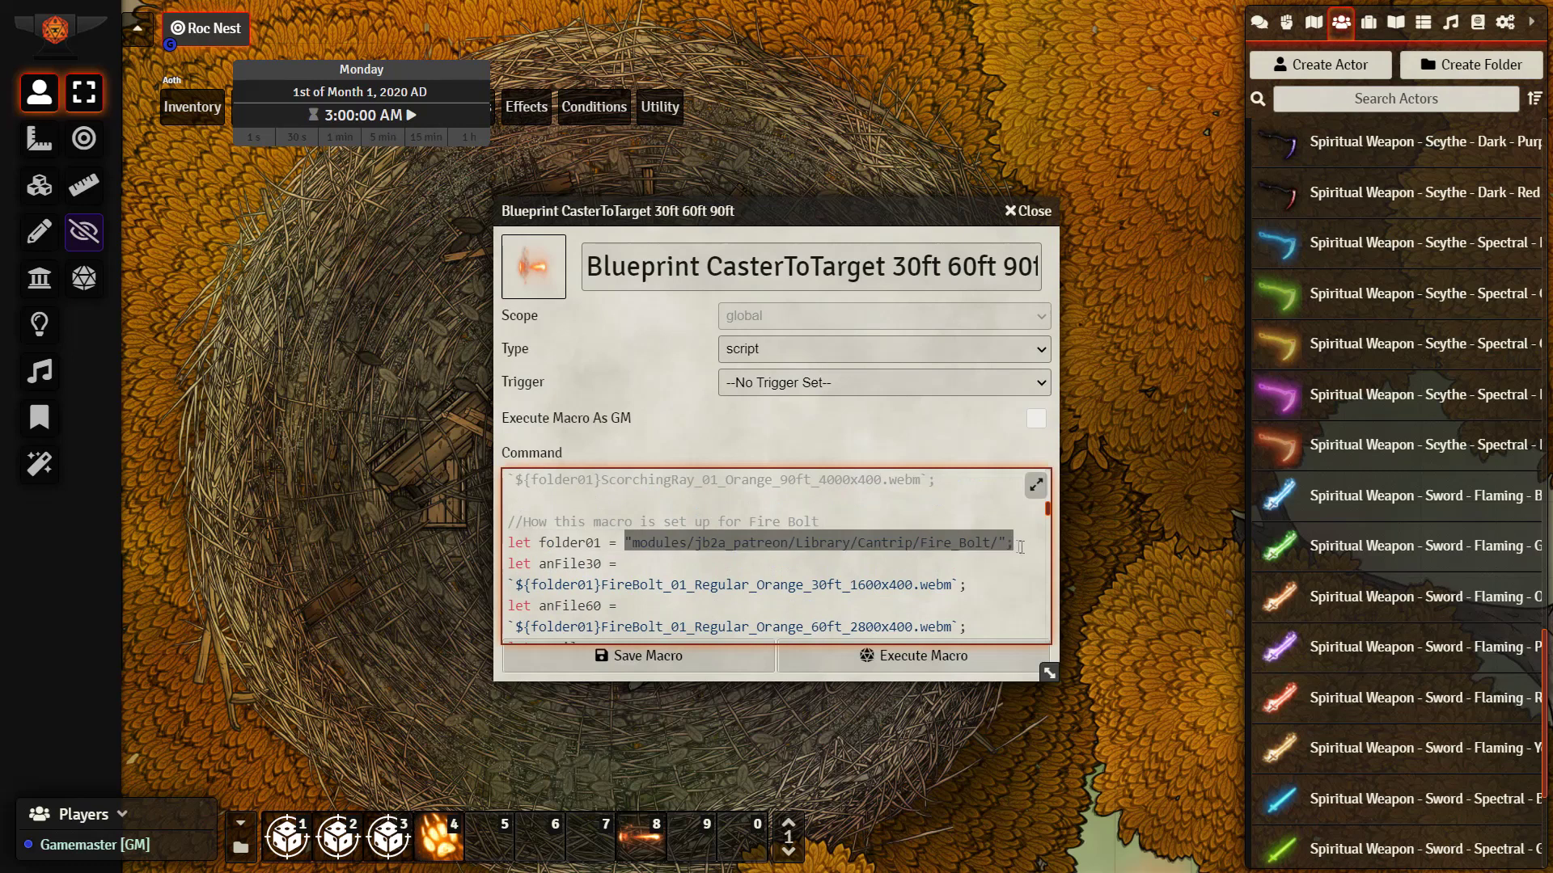
pyautogui.click(788, 588)
pyautogui.scroll(-2, 752, 565)
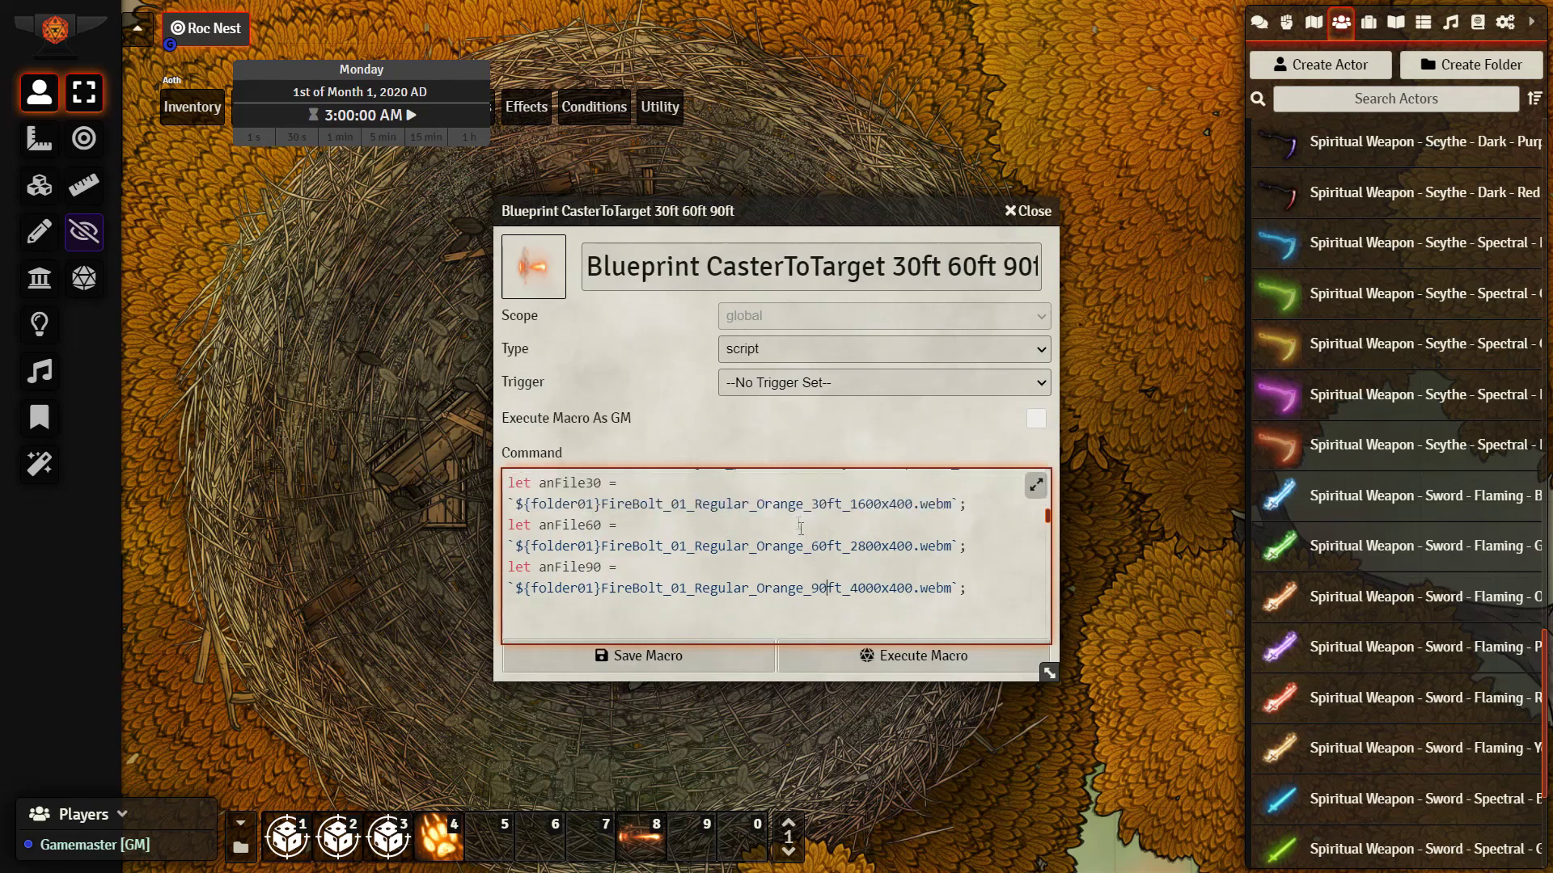
pyautogui.scroll(2, 938, 510)
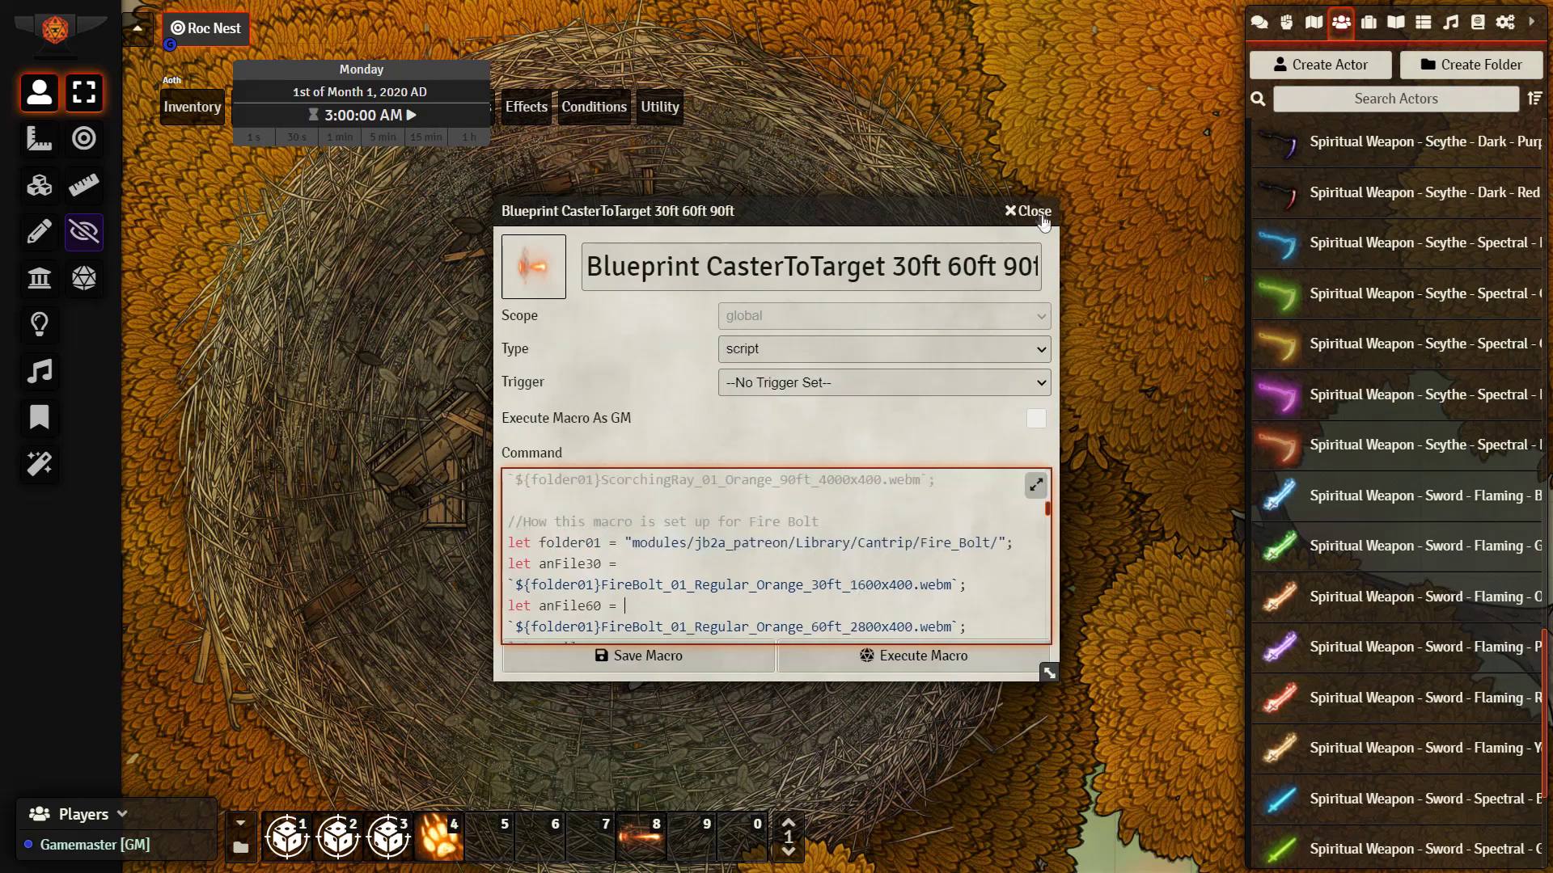
# Copy the full name of the Blueprint CasterToTarget 30ft 60ft 90ft macro and close its editor.
pyautogui.tripleClick(1008, 263)
pyautogui.hotkey('ctrl', 'c')
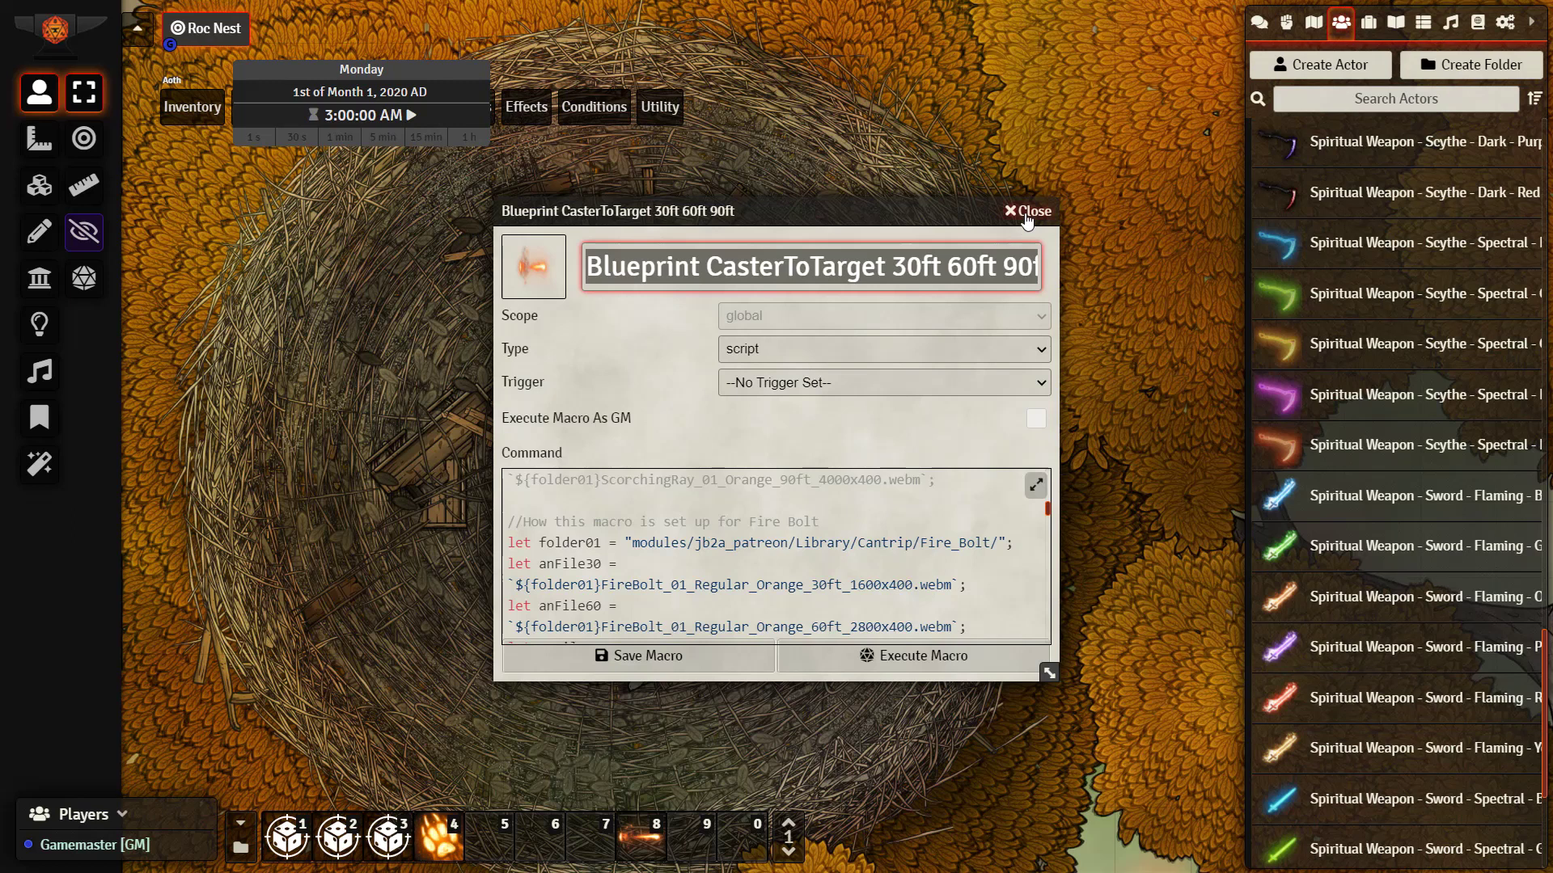
pyautogui.click(1026, 213)
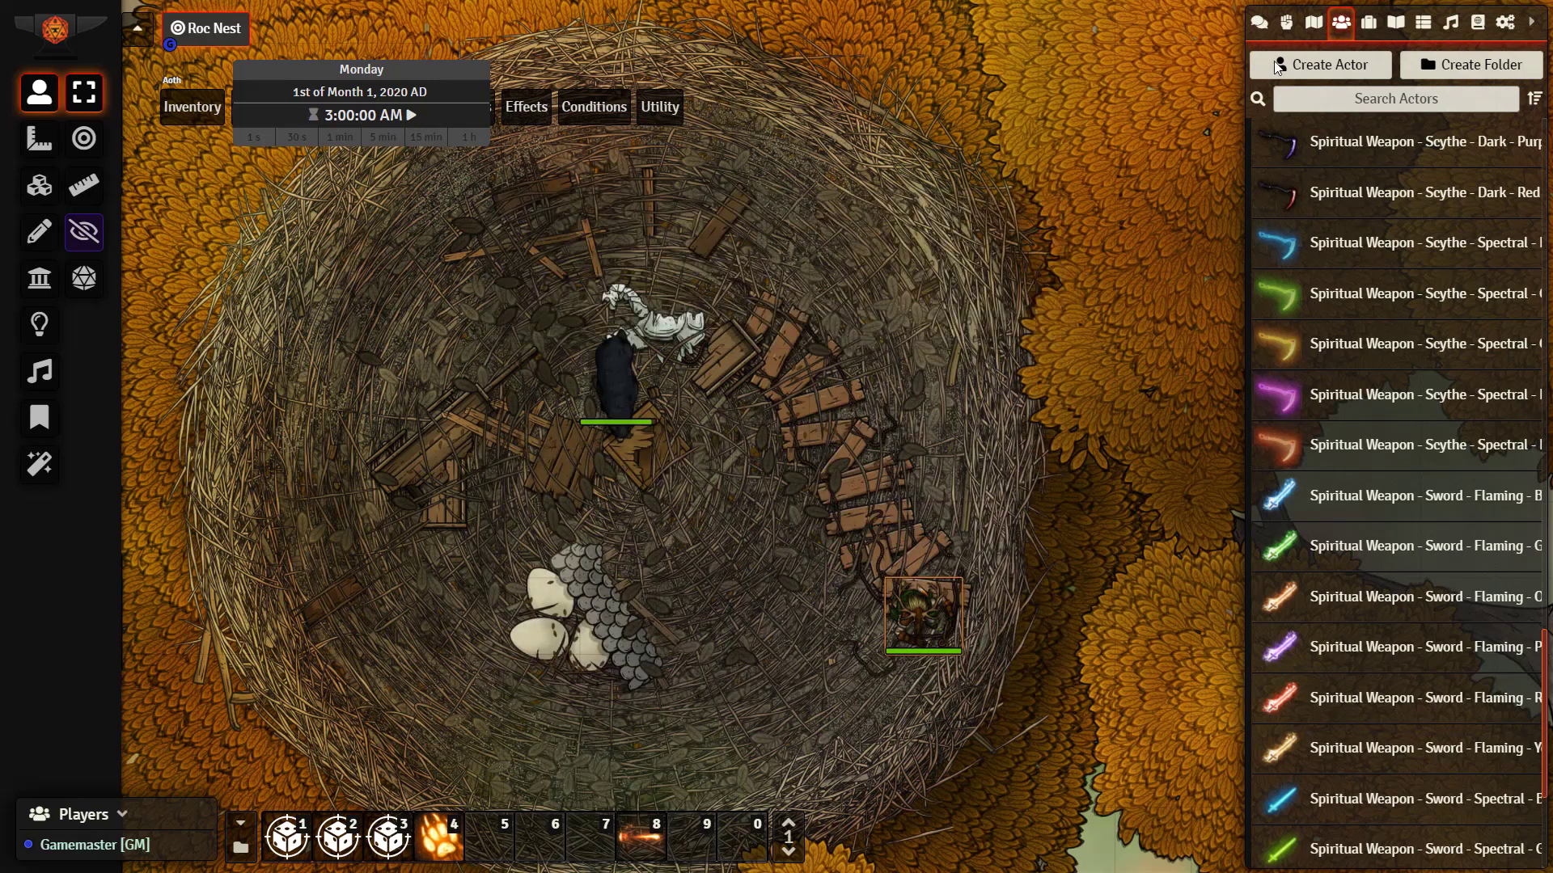
# Add the Fire Bolt cantrip from the Spells (SRD) compendium to the Human Druid's spellbook and close the compendium.
pyautogui.doubleClick(936, 627)
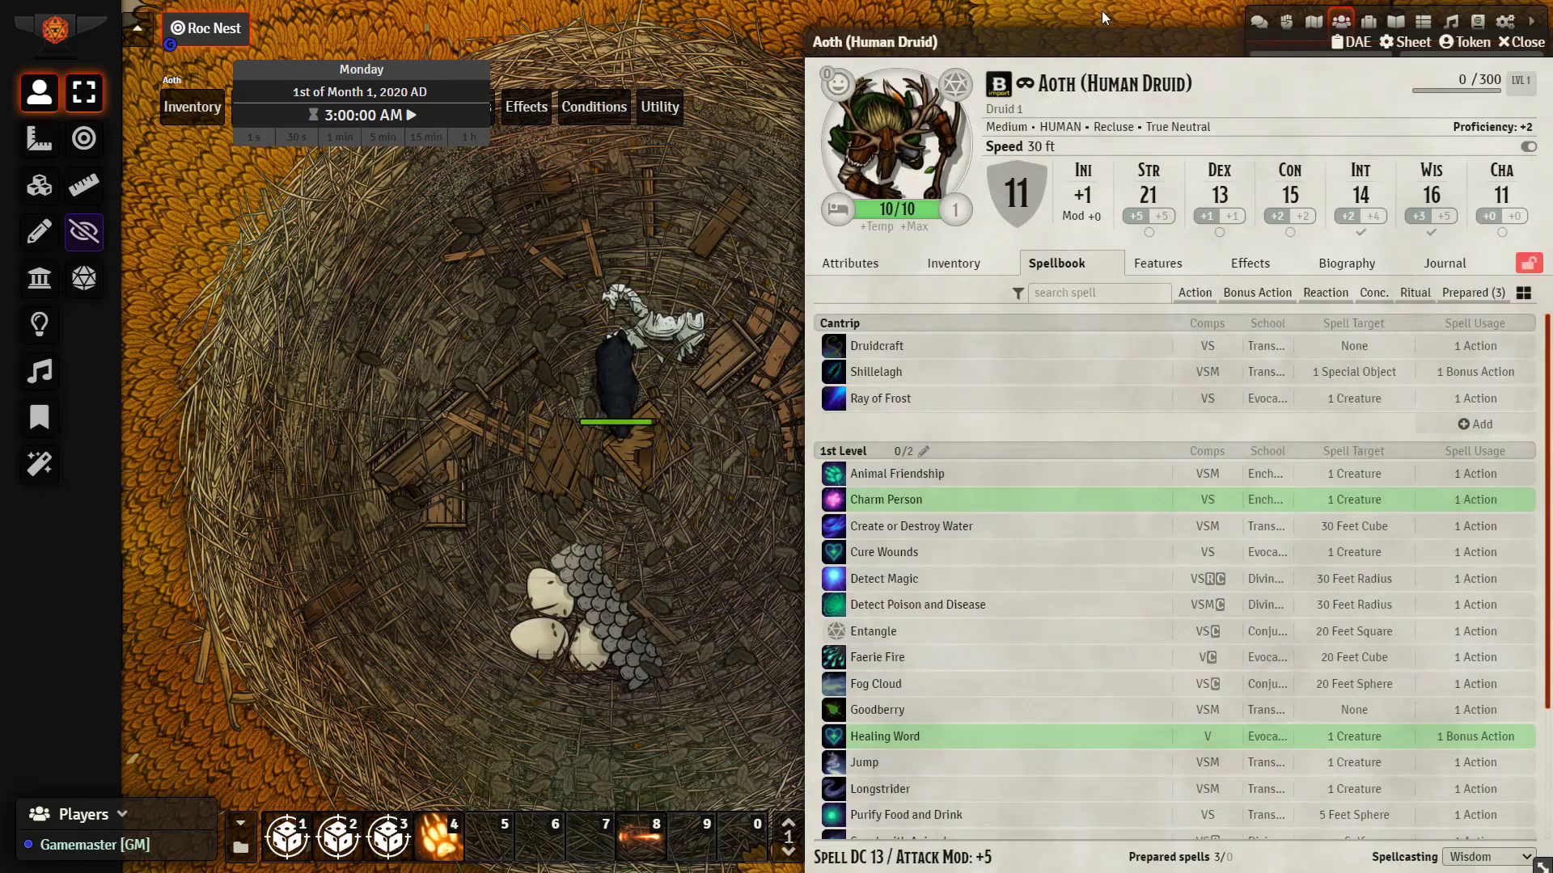
pyautogui.moveTo(1092, 32); pyautogui.dragTo(510, 39)
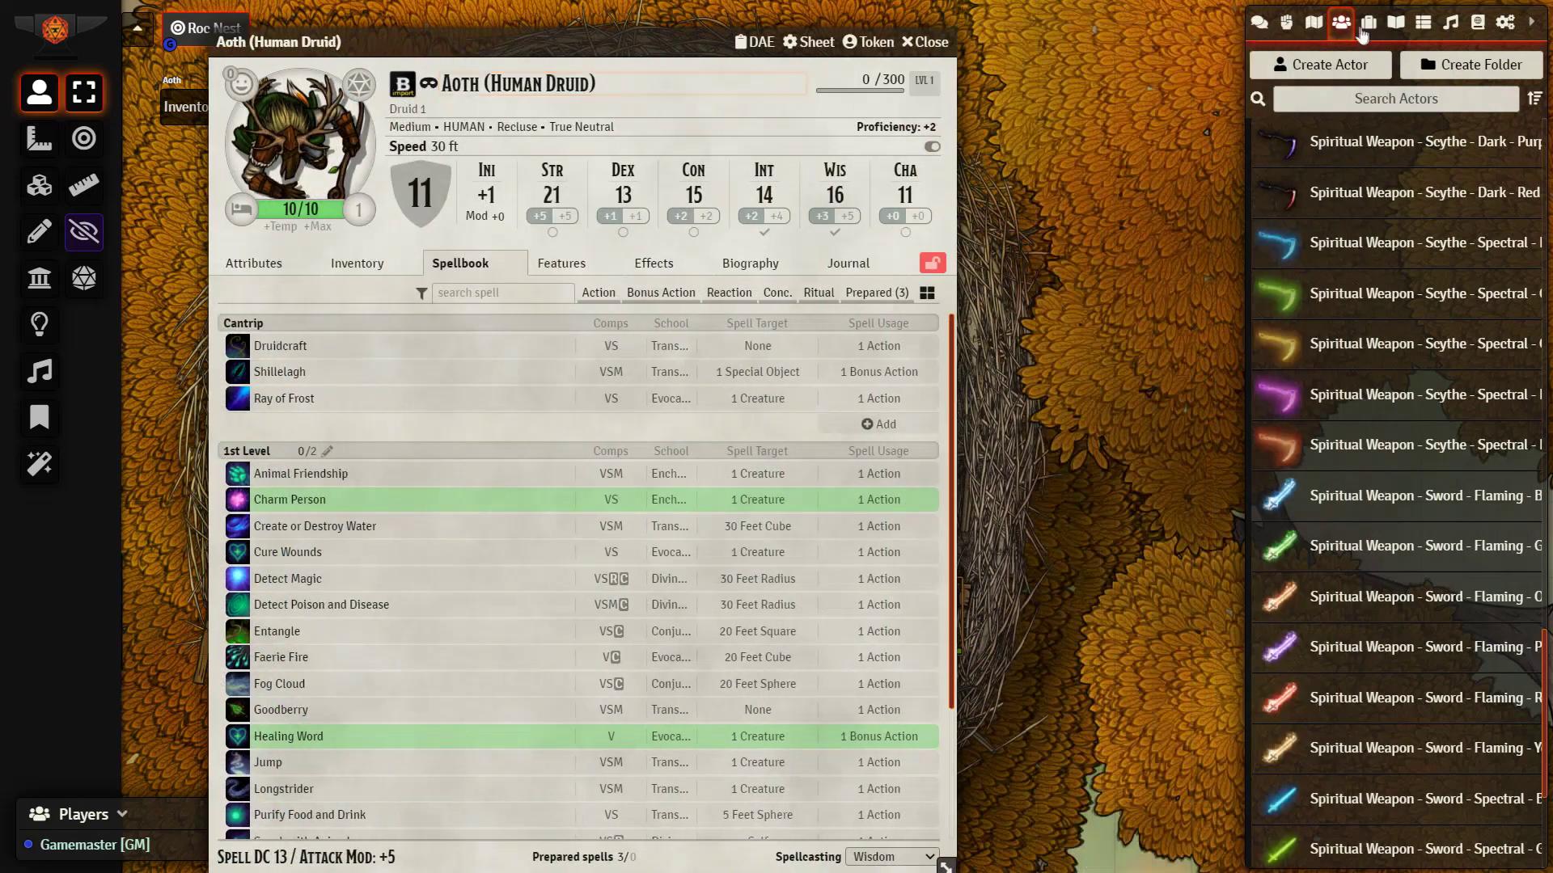
pyautogui.click(1477, 23)
pyautogui.doubleClick(1399, 98)
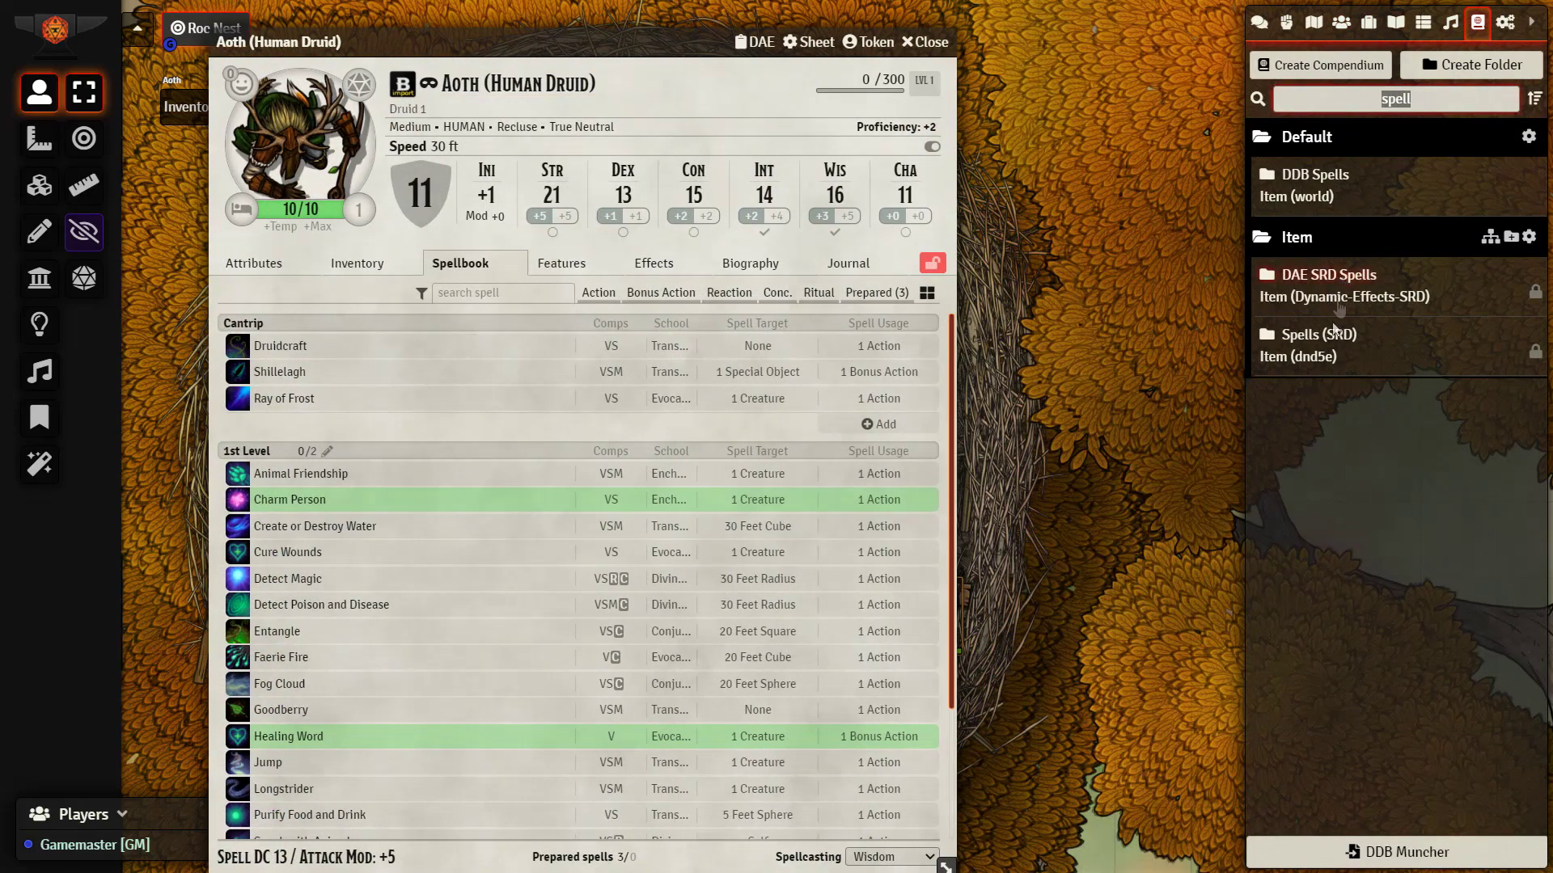
pyautogui.click(1335, 338)
pyautogui.hotkey('ctrl', 'a')
pyautogui.write('fireb')
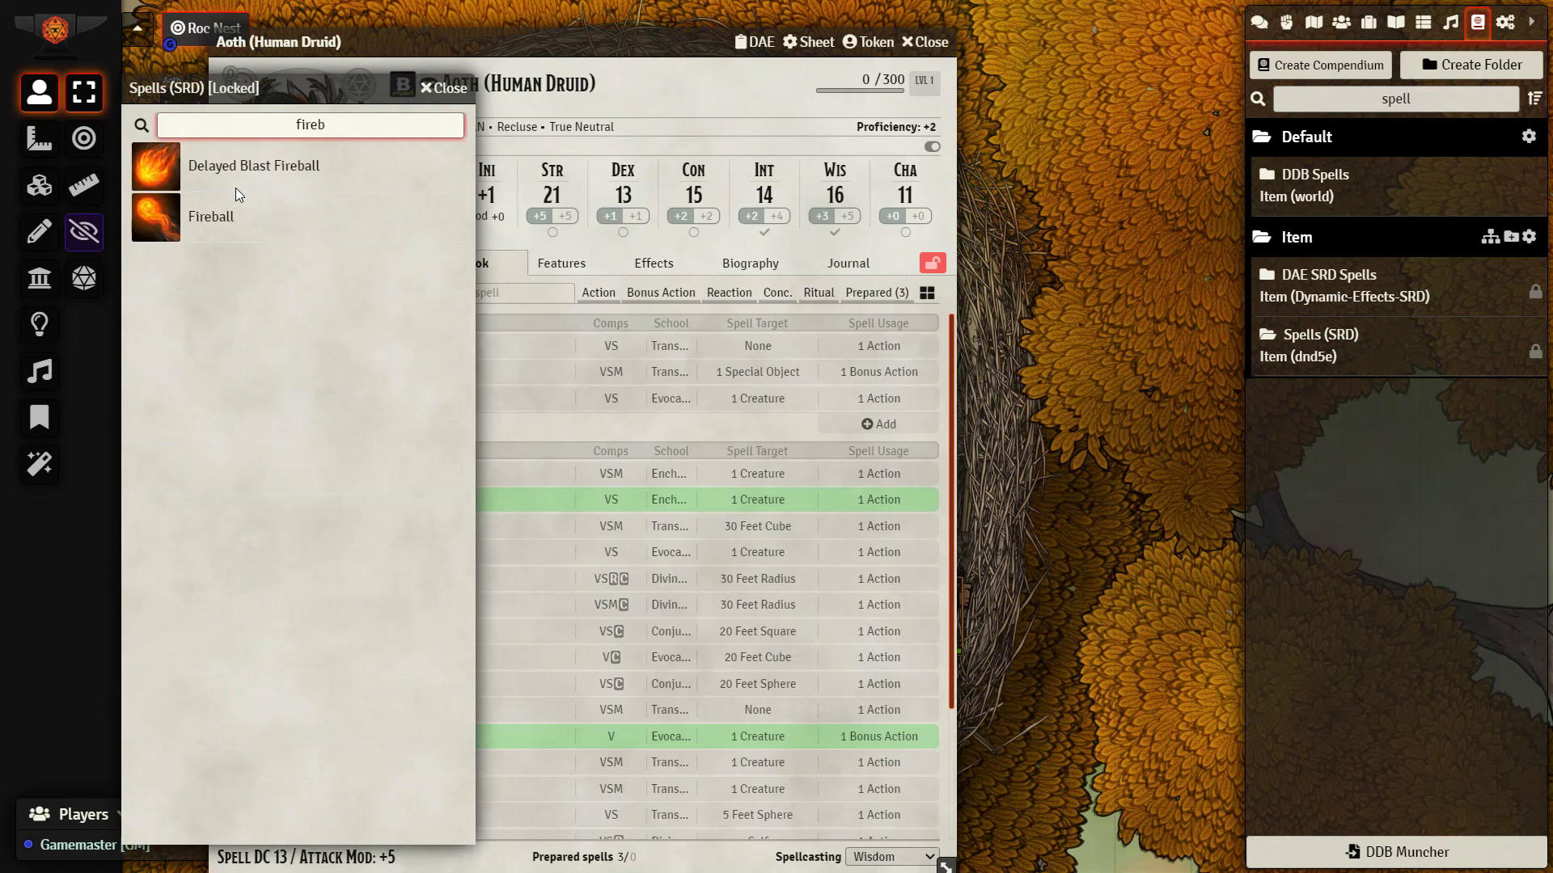
pyautogui.press('BackSpace')
pyautogui.moveTo(211, 260); pyautogui.dragTo(654, 432)
pyautogui.click(444, 89)
# Set Fire Bolt's On Use Macro to "Blueprint CasterToTarget 30ft 60ft 90ft" and cast the spell at the targeted black bear.
pyautogui.rightClick(287, 407)
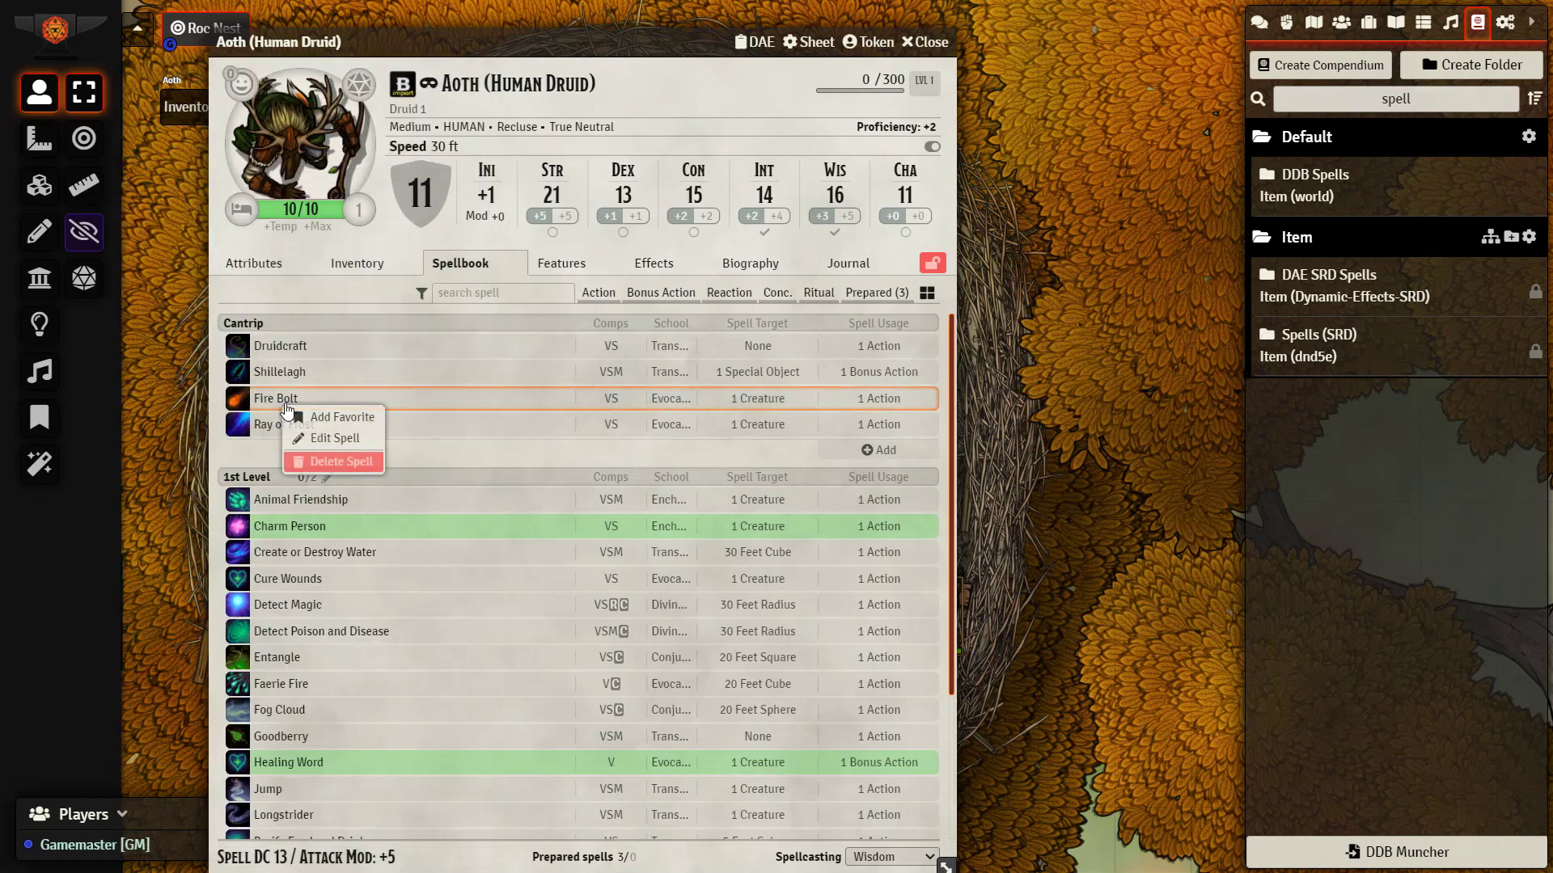
pyautogui.click(335, 438)
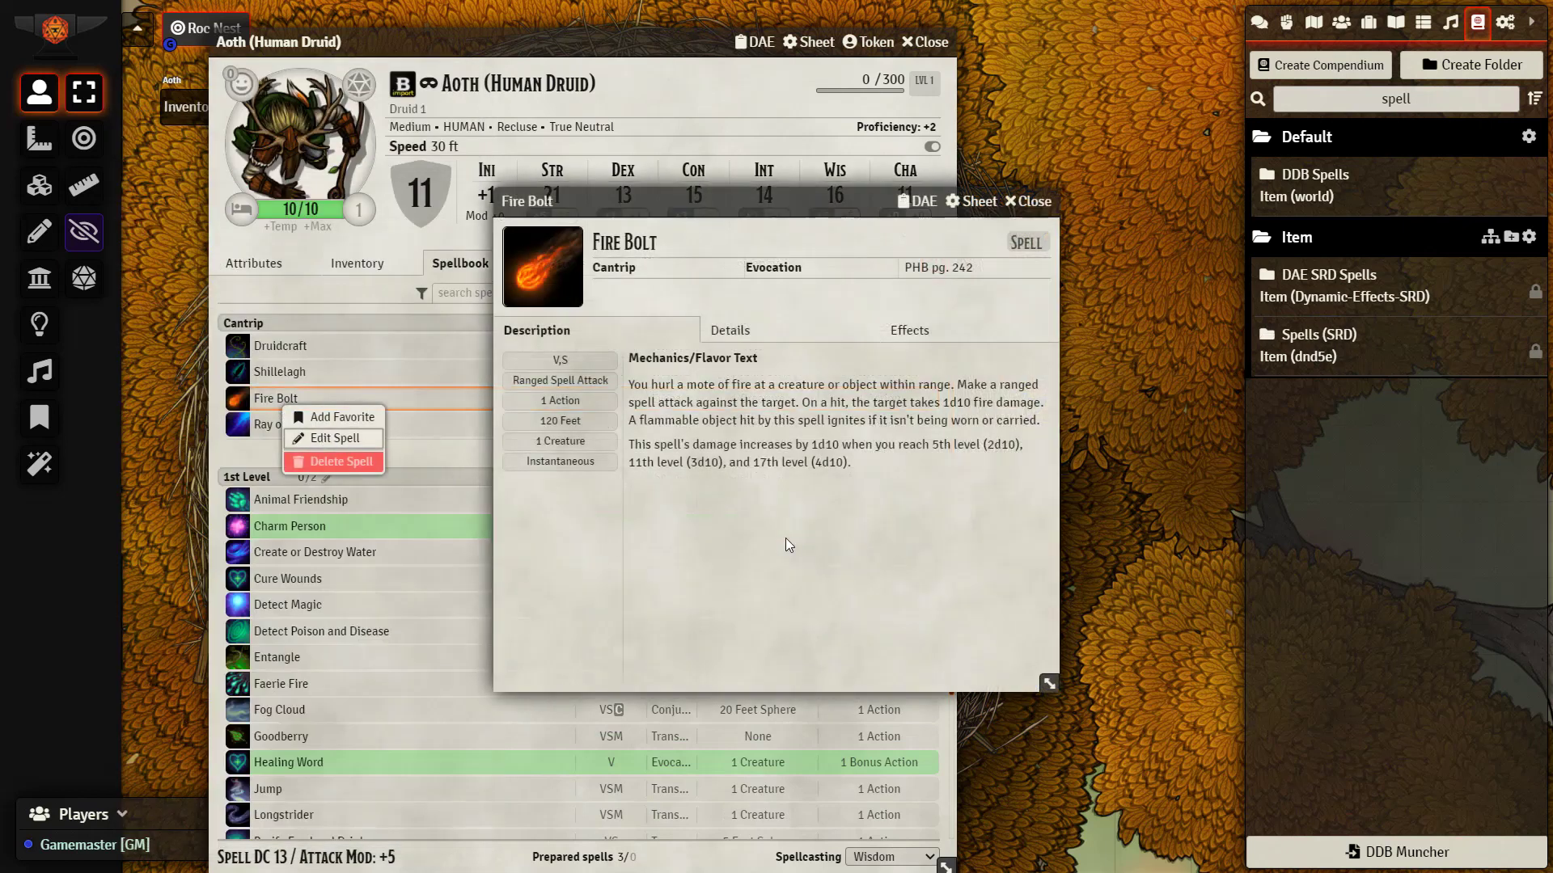
pyautogui.click(760, 328)
pyautogui.scroll(-3, 756, 755)
pyautogui.click(755, 846)
pyautogui.hotkey('ctrl', 'v')
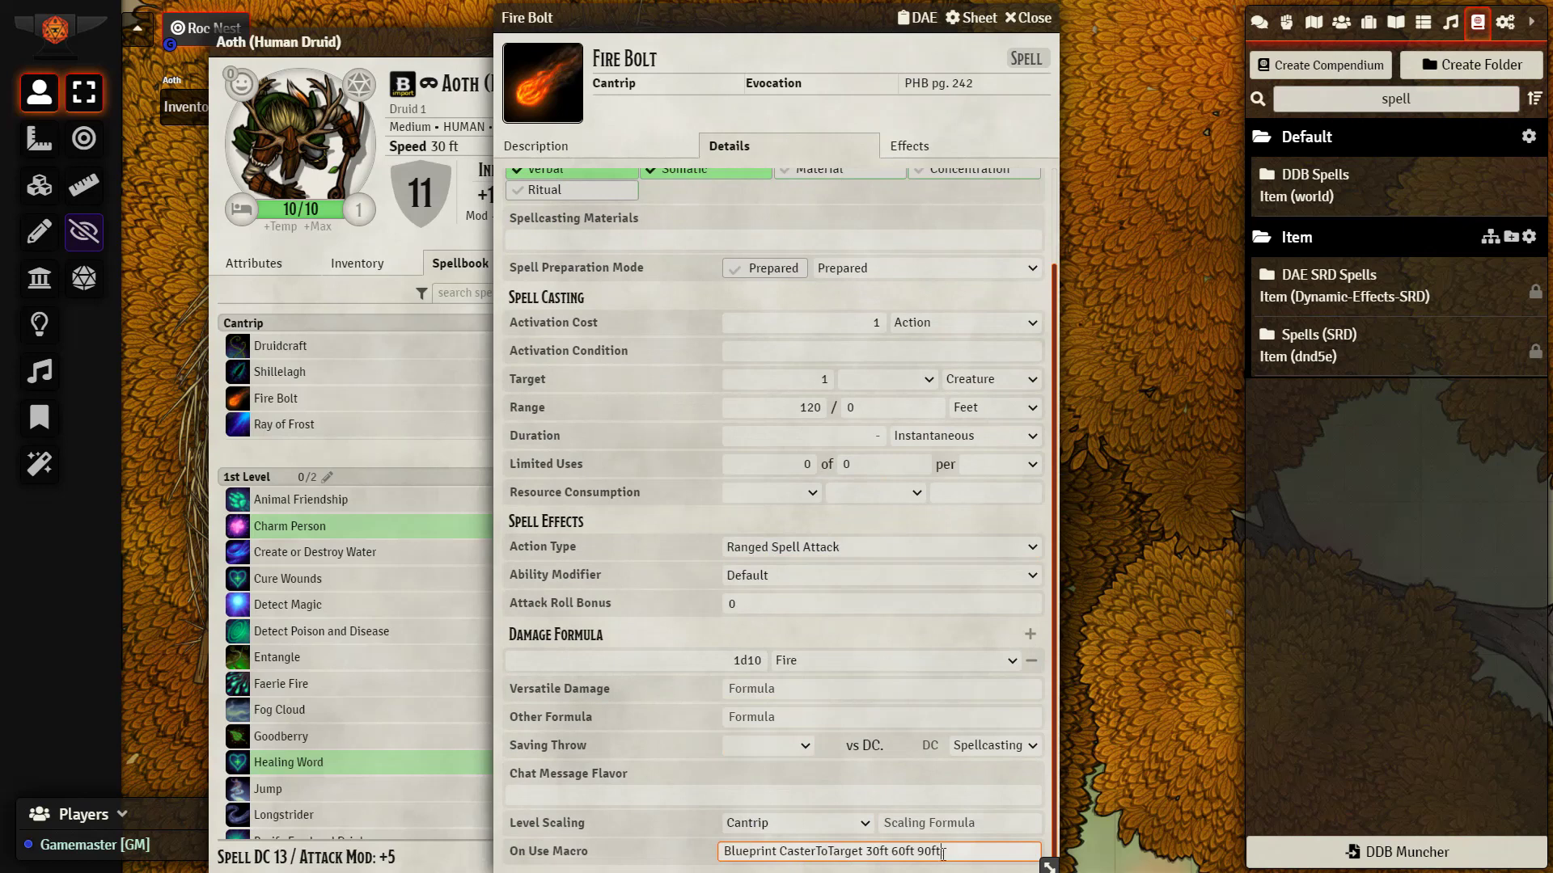
pyautogui.click(1029, 18)
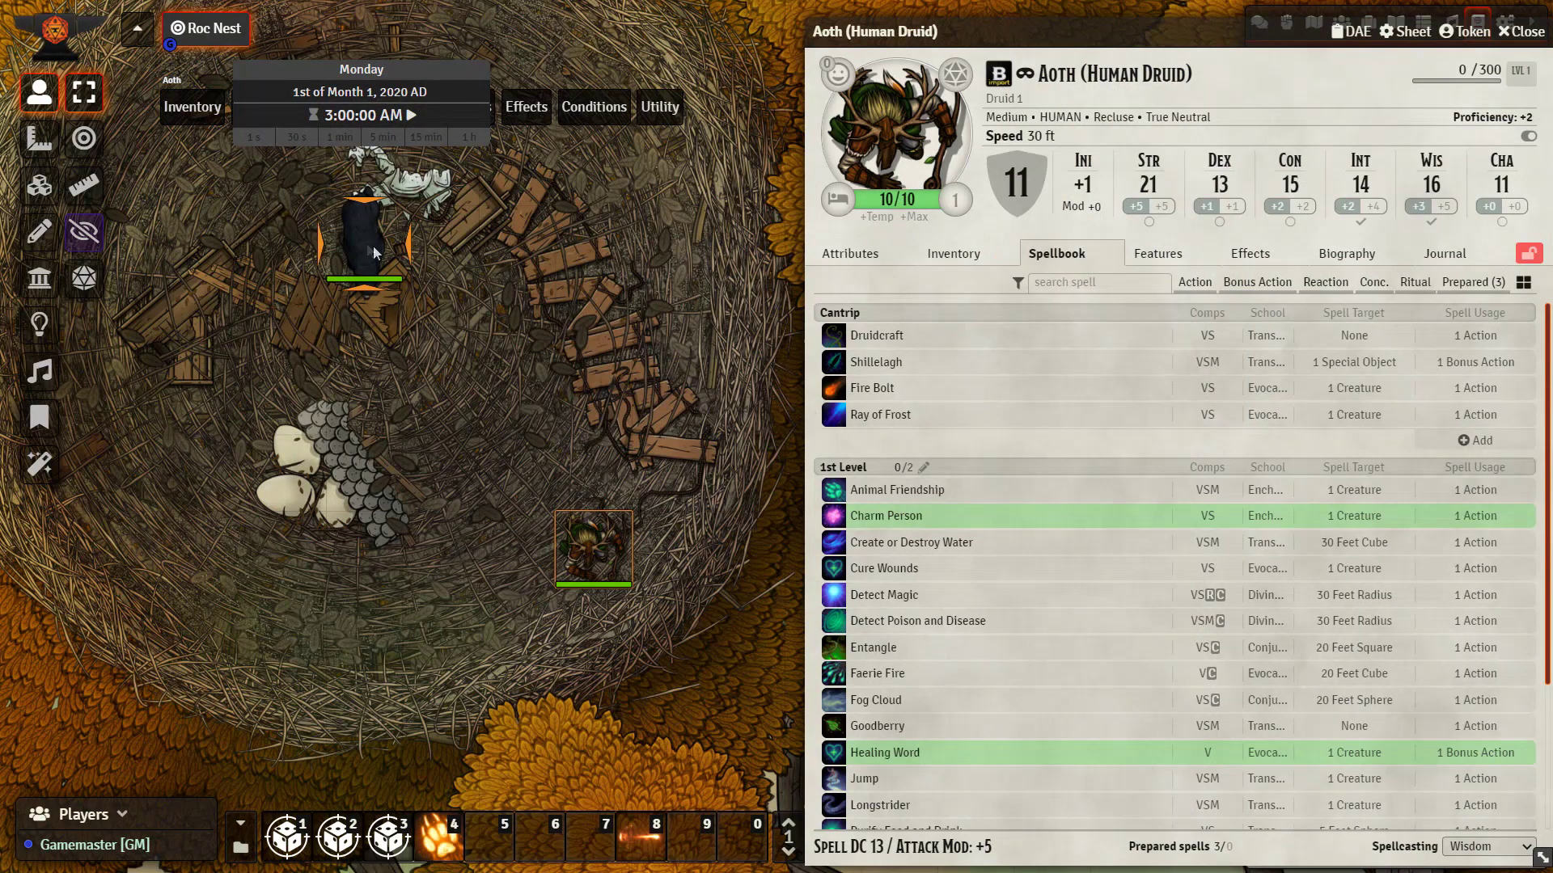
pyautogui.click(834, 389)
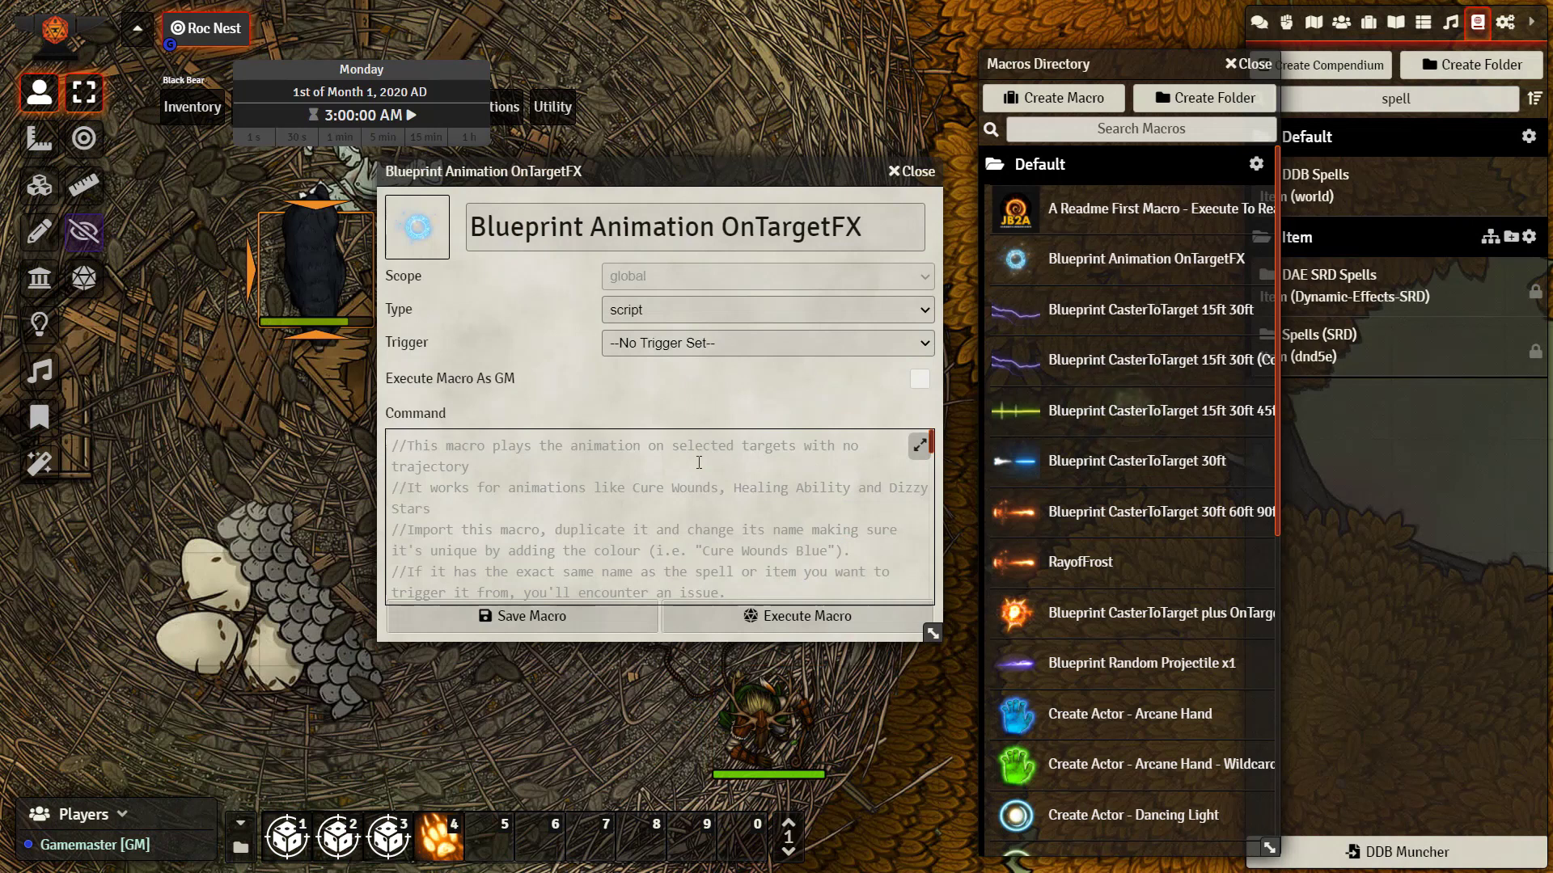
# Duplicate the Blueprint Animation OnTargetFX macro, close the original's editor, and place the copy in hotbar slot 9.
pyautogui.rightClick(1103, 262)
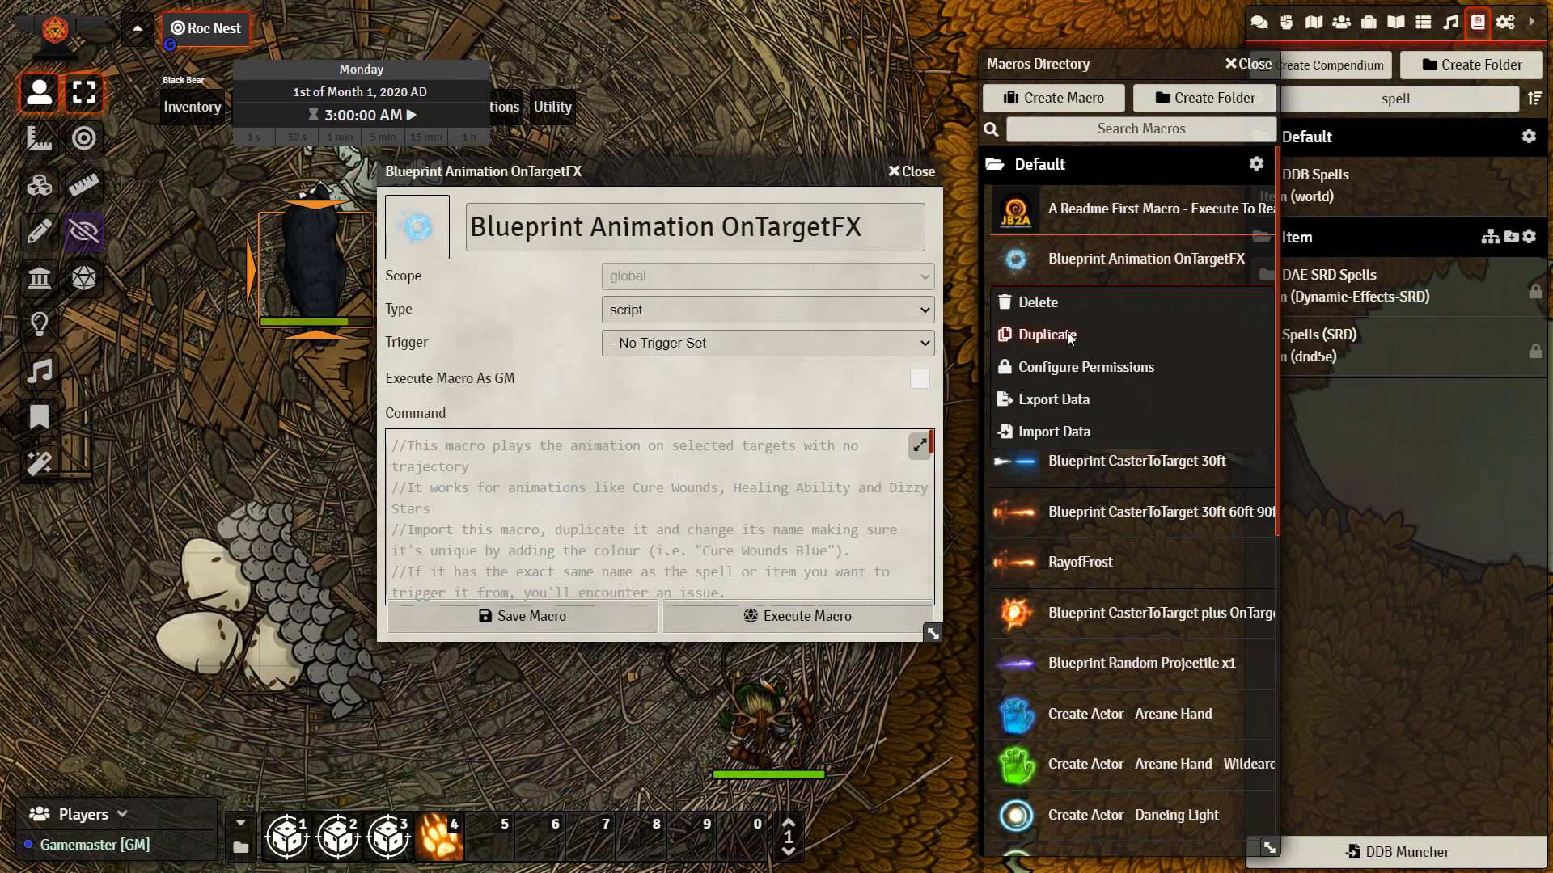
pyautogui.click(1094, 336)
pyautogui.click(912, 171)
pyautogui.moveTo(1103, 311); pyautogui.dragTo(691, 836)
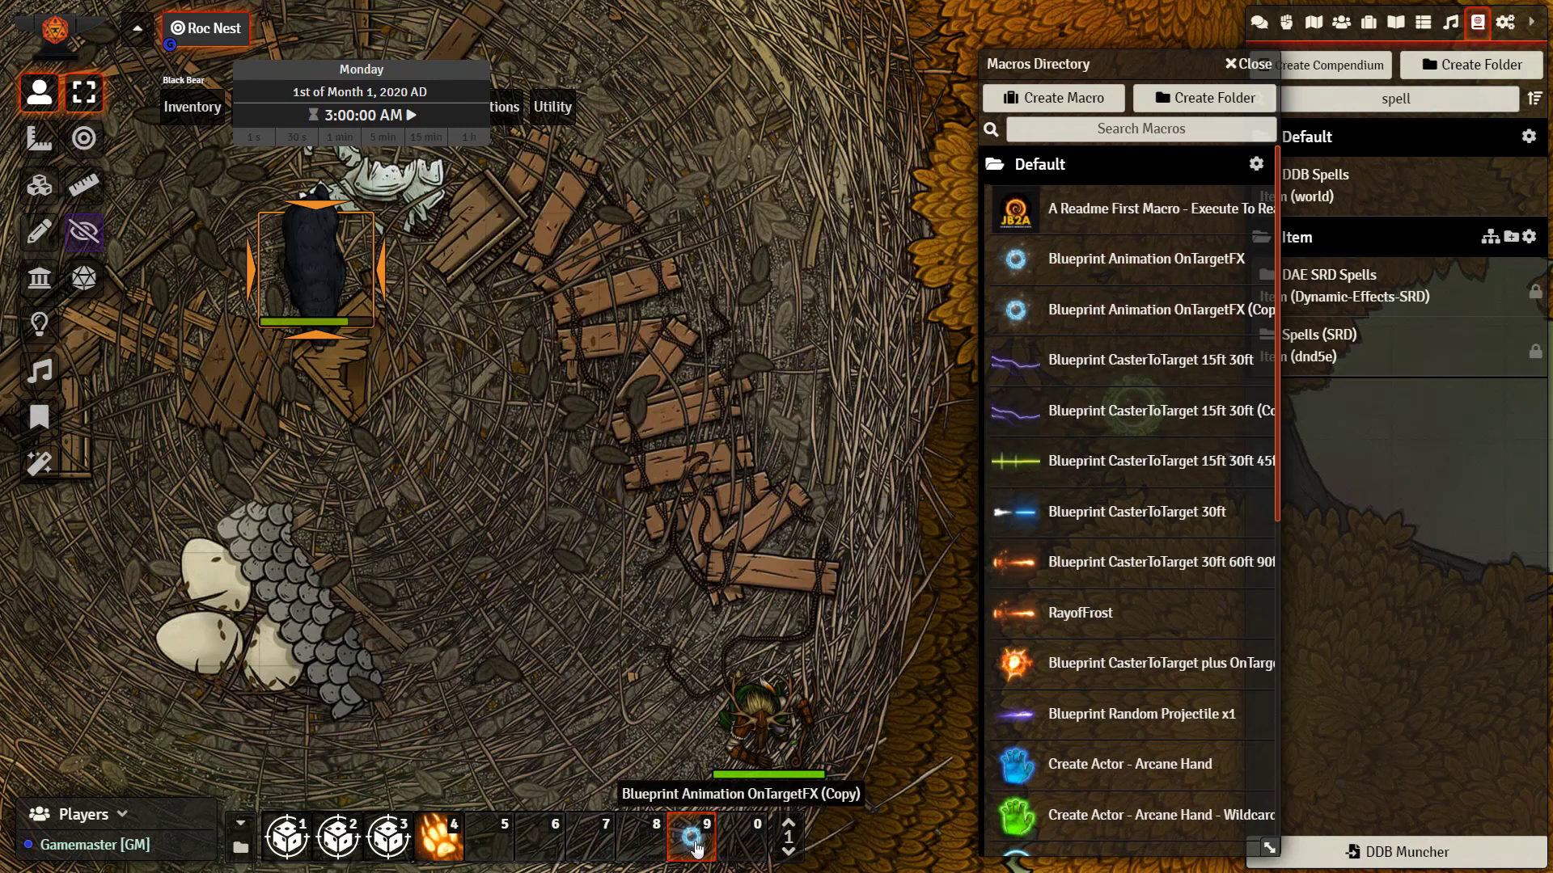
# Rename the copied OnTargetFX macro in hotbar slot 9 as CureWoundsGreen and save it.
pyautogui.rightClick(691, 837)
pyautogui.click(726, 724)
pyautogui.click(643, 269)
pyautogui.hotkey('ctrl', 'a')
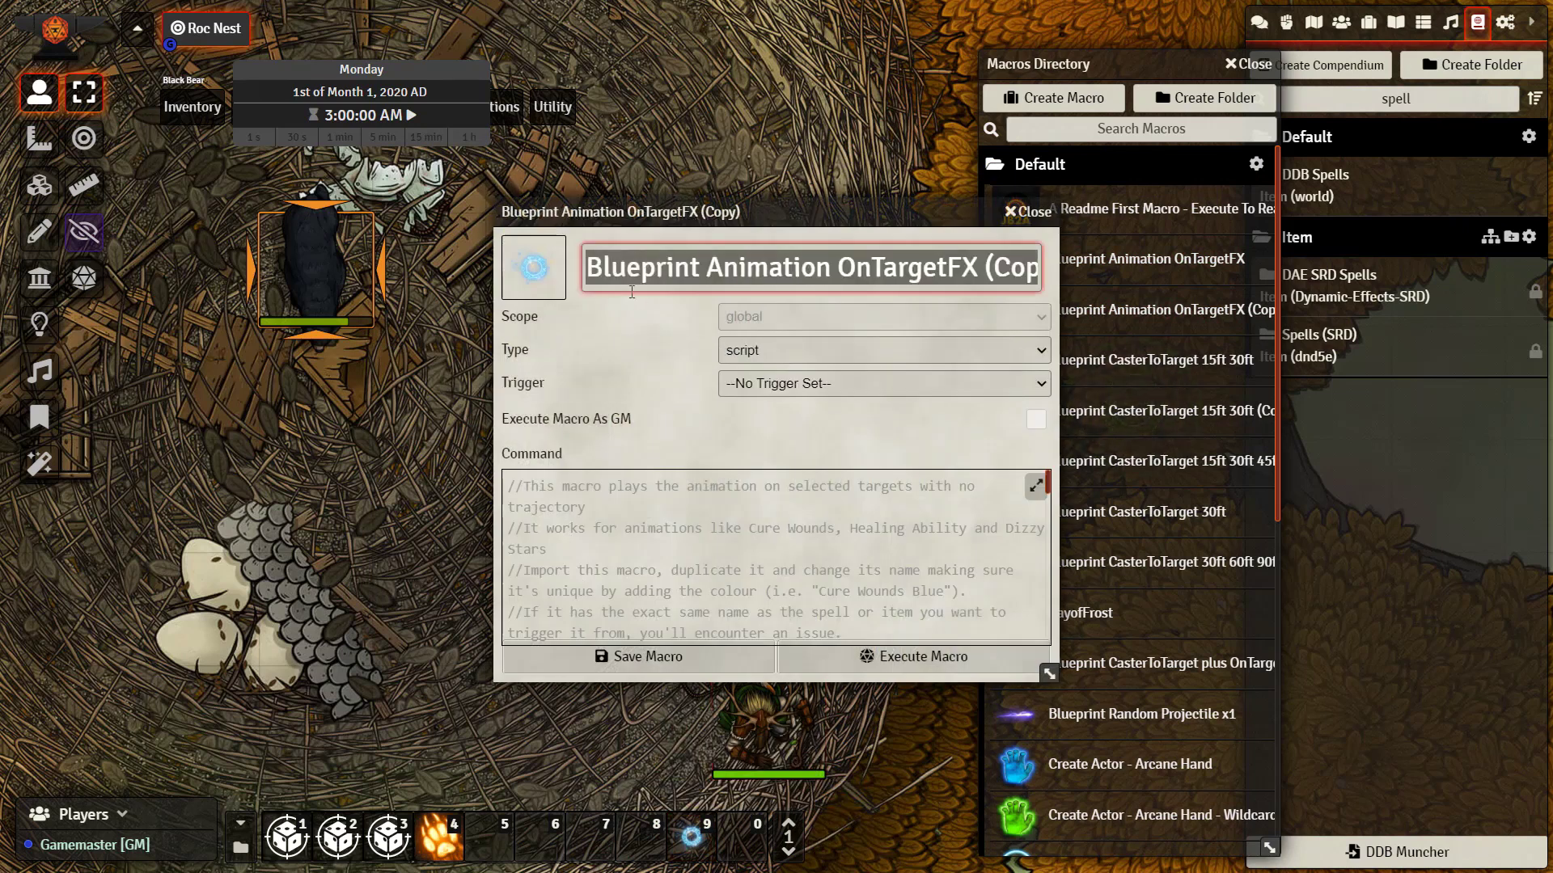
pyautogui.write('CureWound')
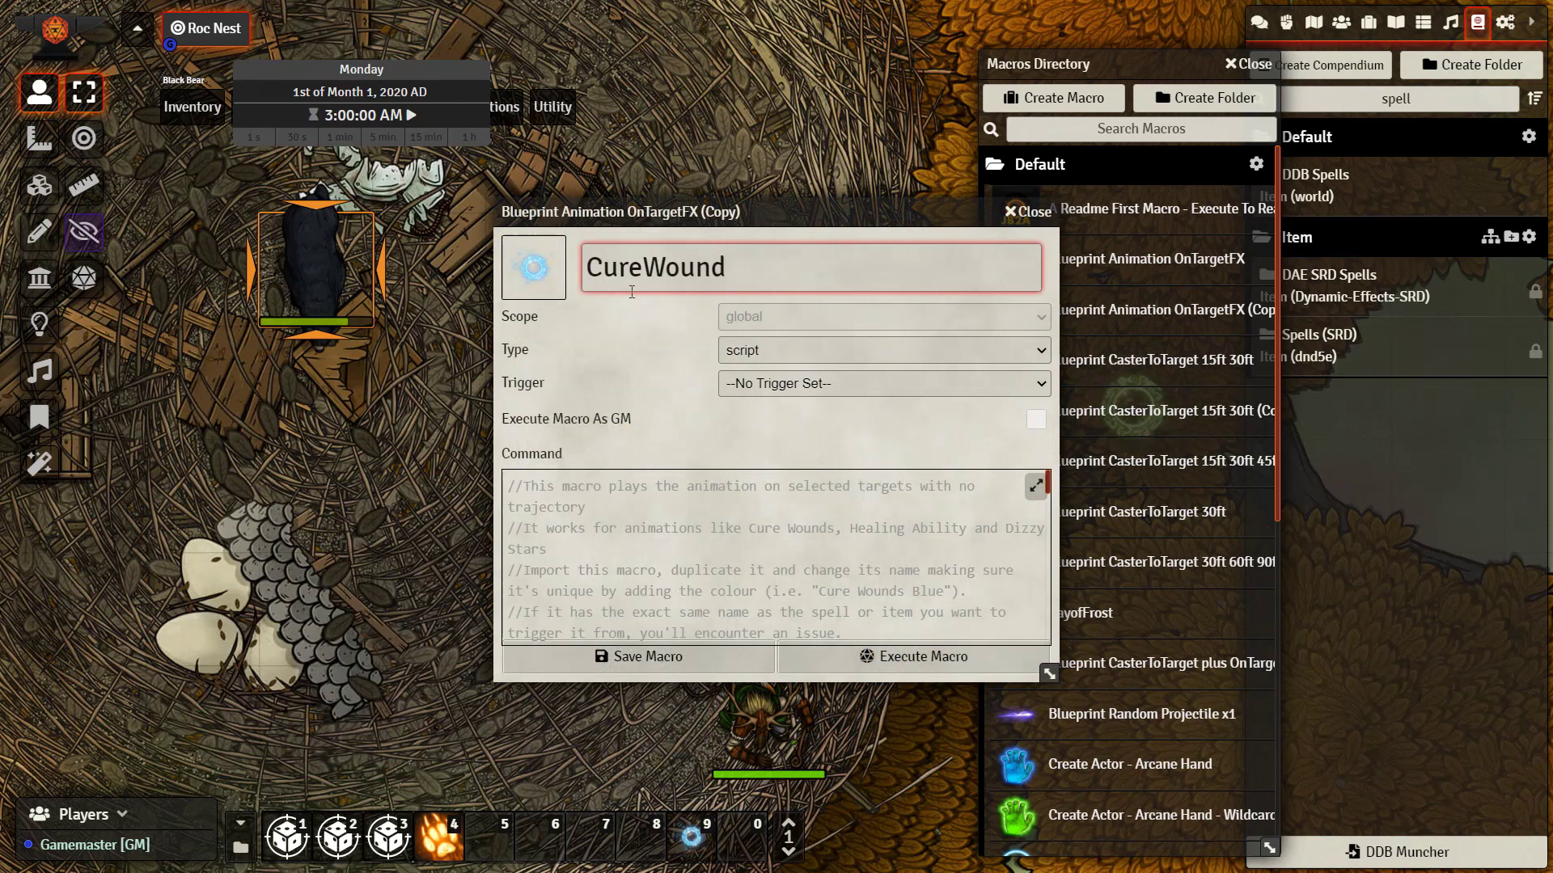
pyautogui.write('sGreen')
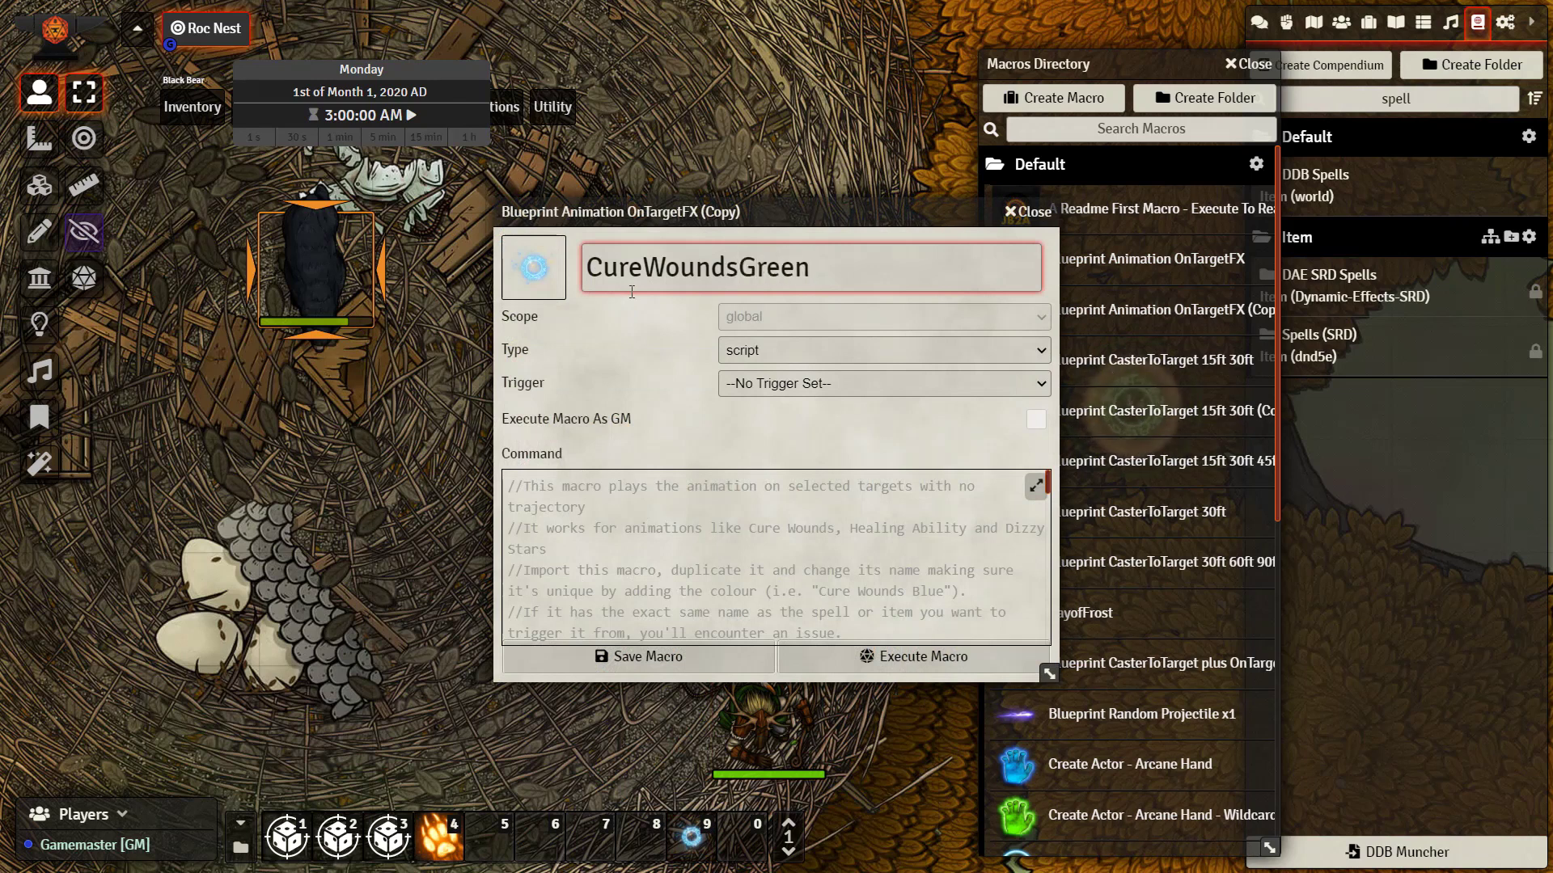
pyautogui.moveTo(629, 202); pyautogui.dragTo(552, 172)
pyautogui.click(644, 639)
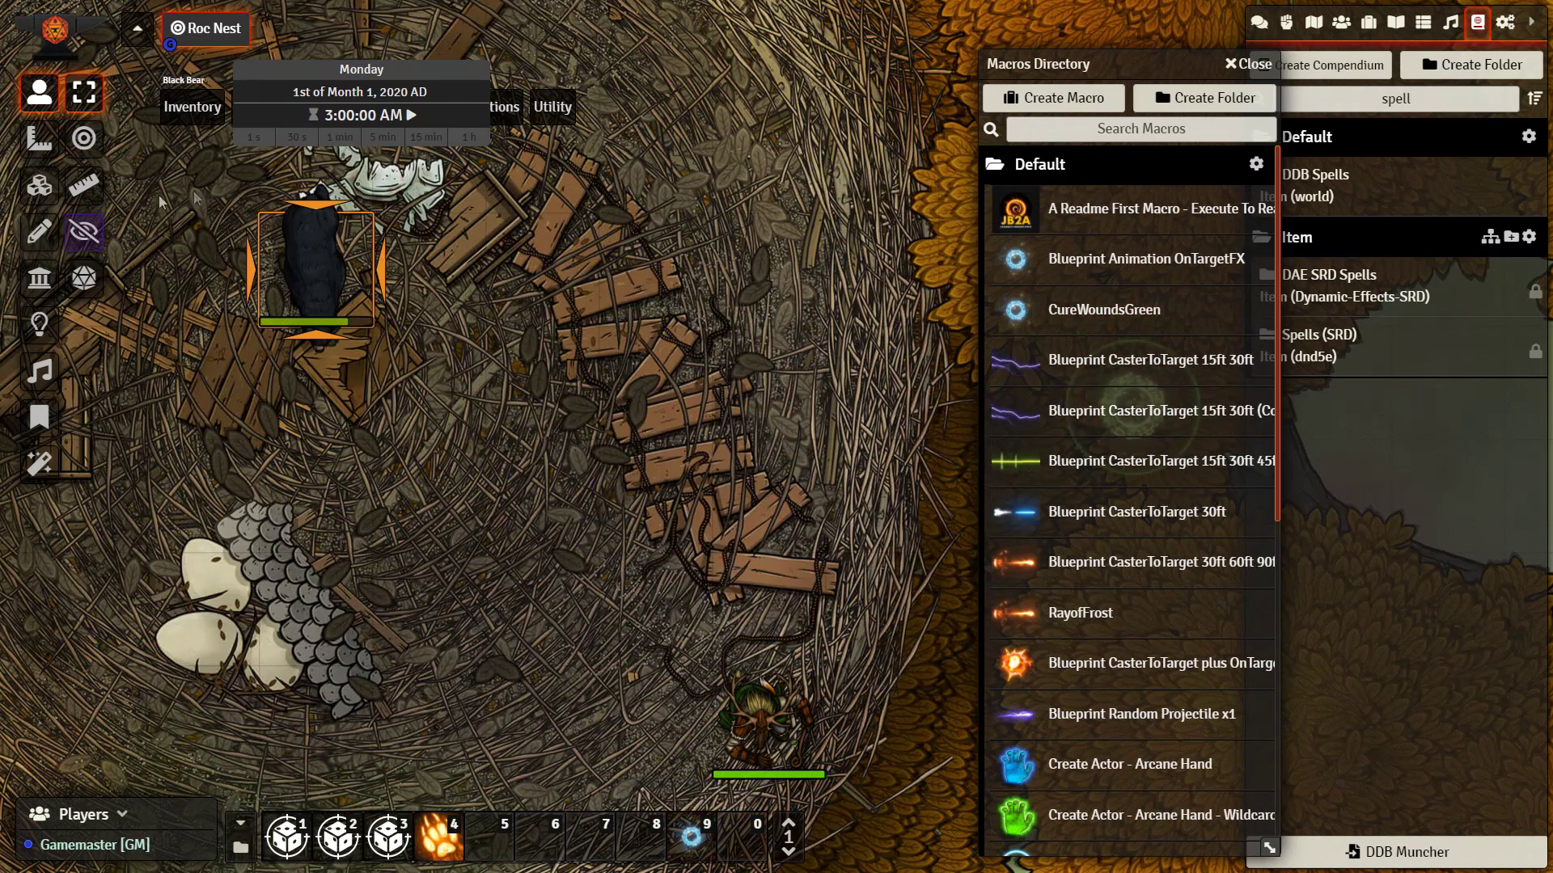
# Open the CureWoundsGreen macro for editing and examine the lines defining its asset folder and animation file.
pyautogui.rightClick(692, 845)
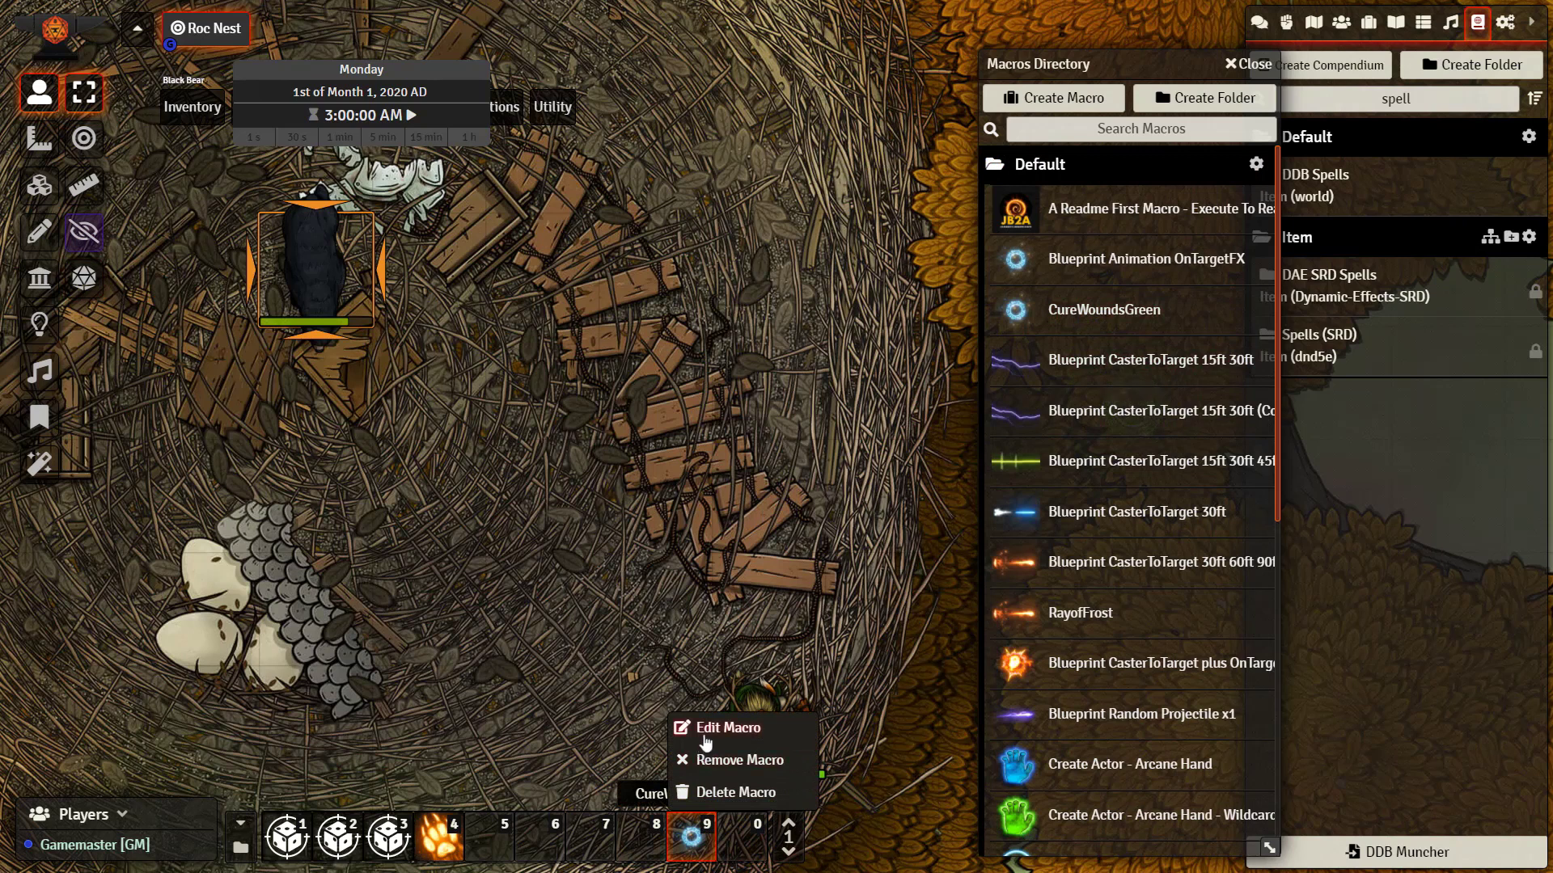
pyautogui.click(711, 728)
pyautogui.scroll(-2, 745, 483)
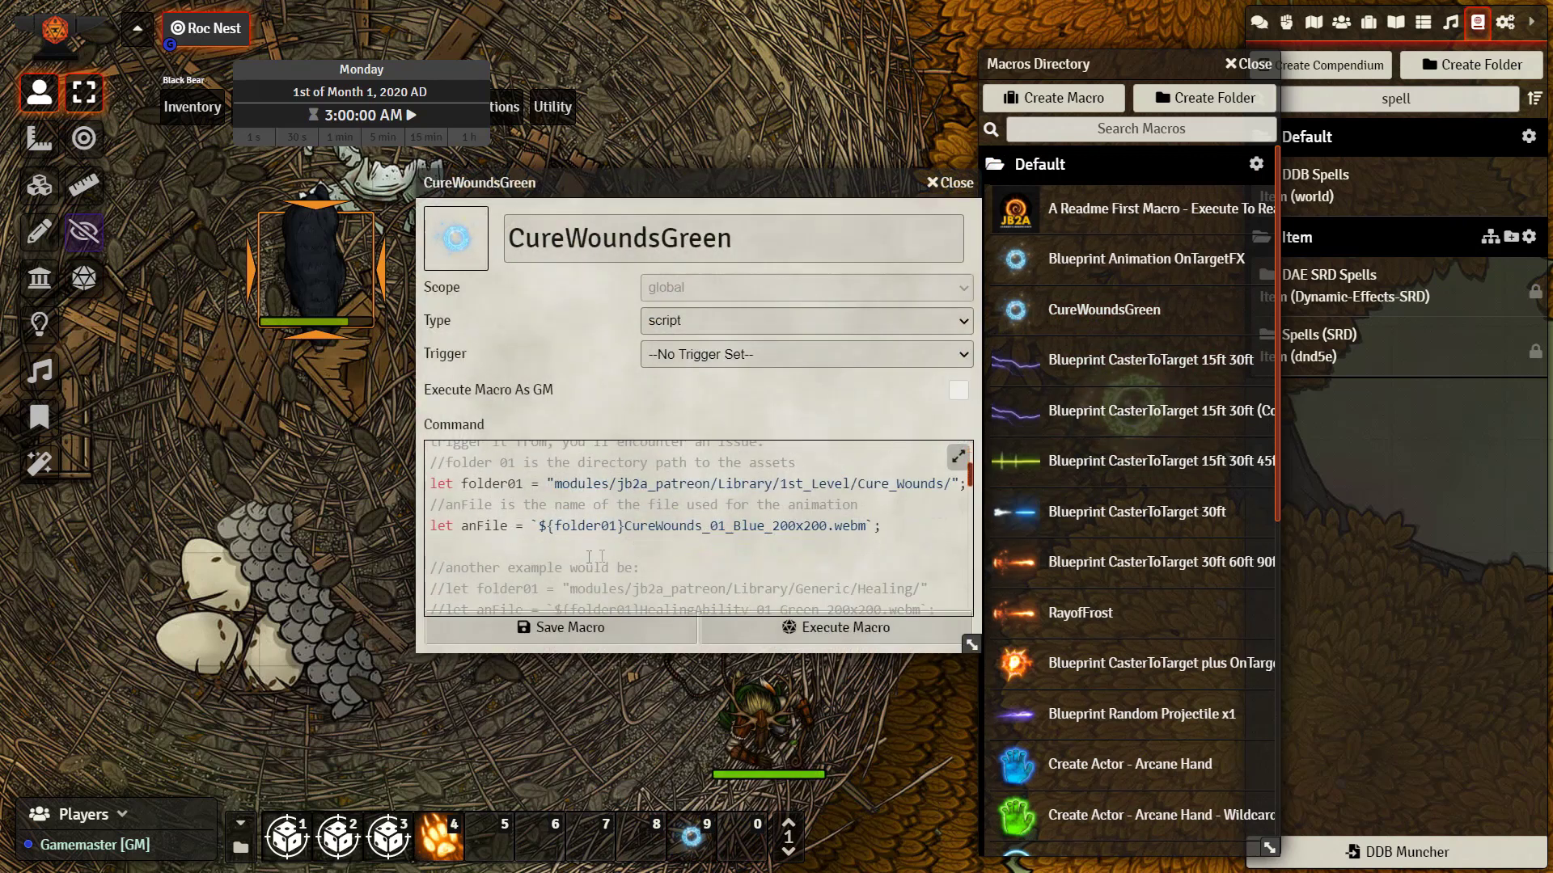
pyautogui.moveTo(625, 527); pyautogui.dragTo(648, 527)
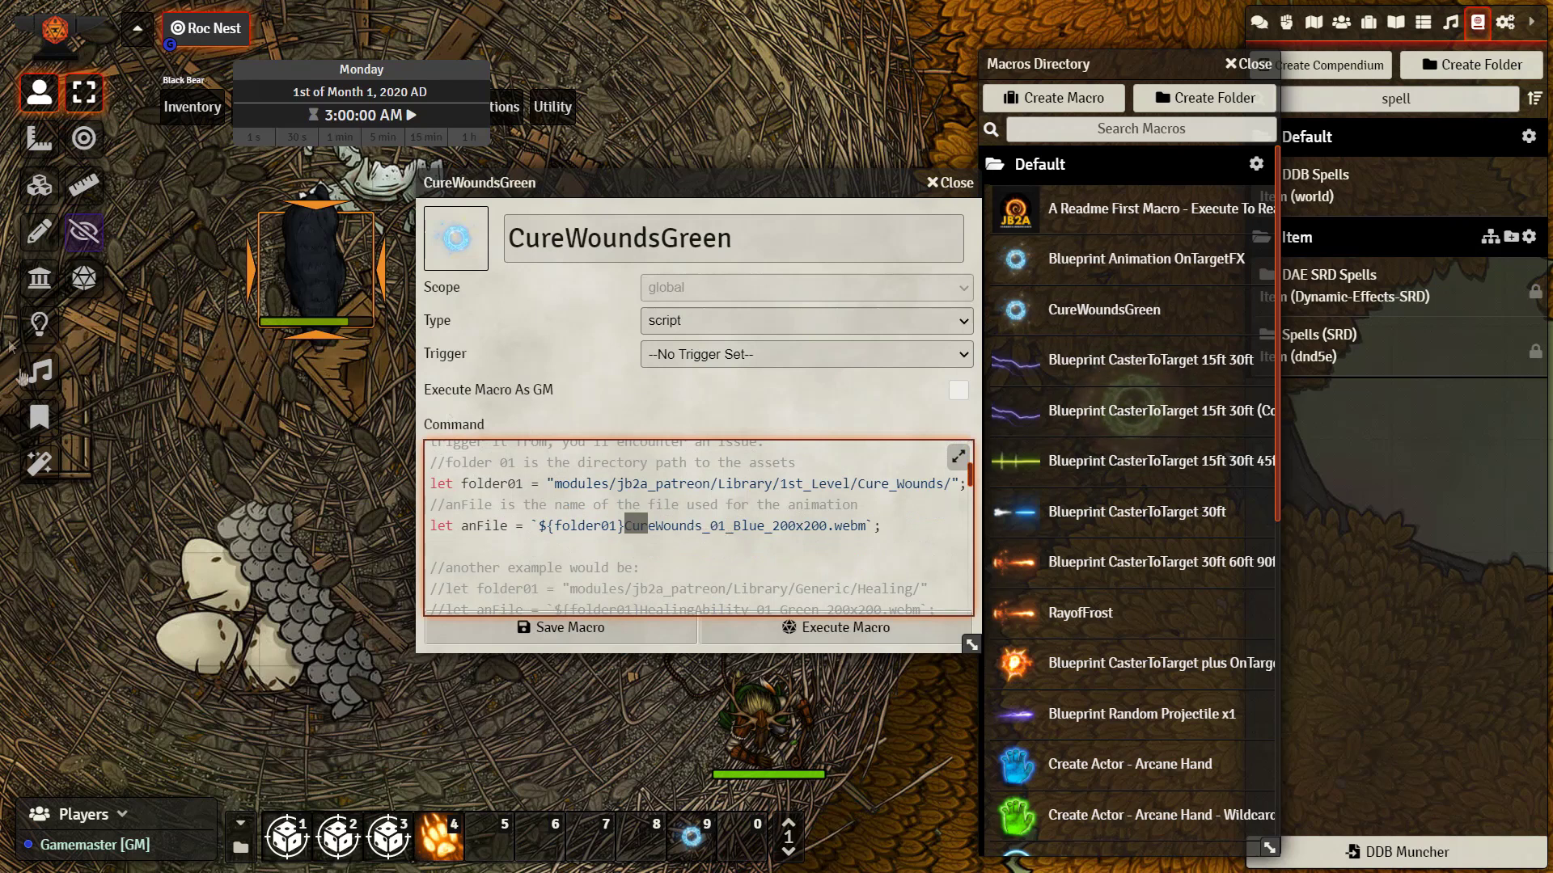
# Open the tile browser beside the macro editor and browse to the modules/jb2a_patreon/Library/1st_Level/Cure_Wounds folder.
pyautogui.click(39, 232)
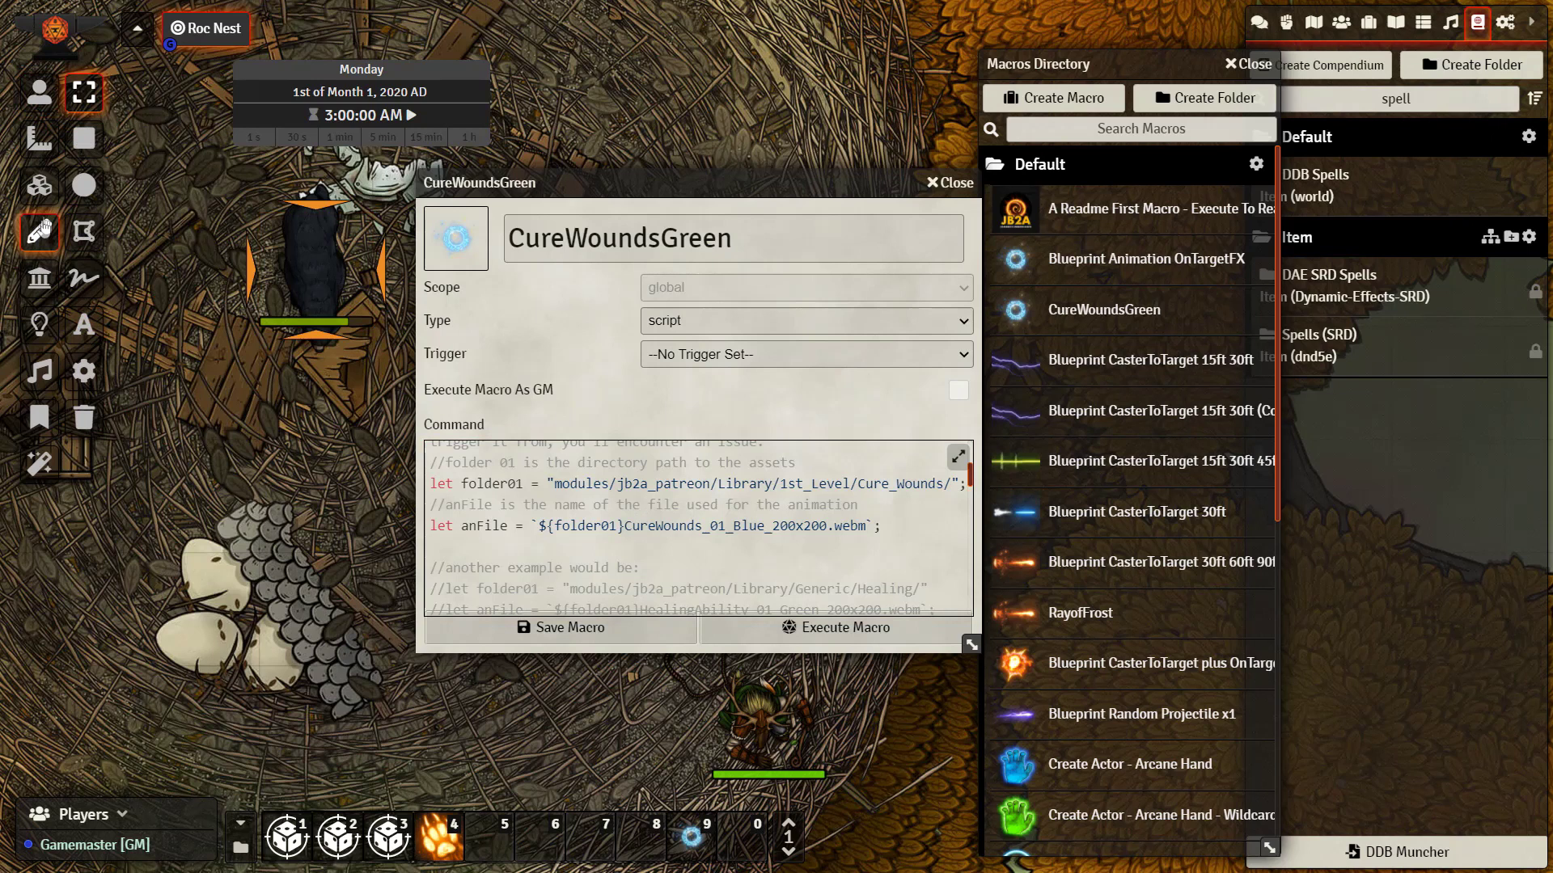
pyautogui.click(39, 185)
pyautogui.click(84, 185)
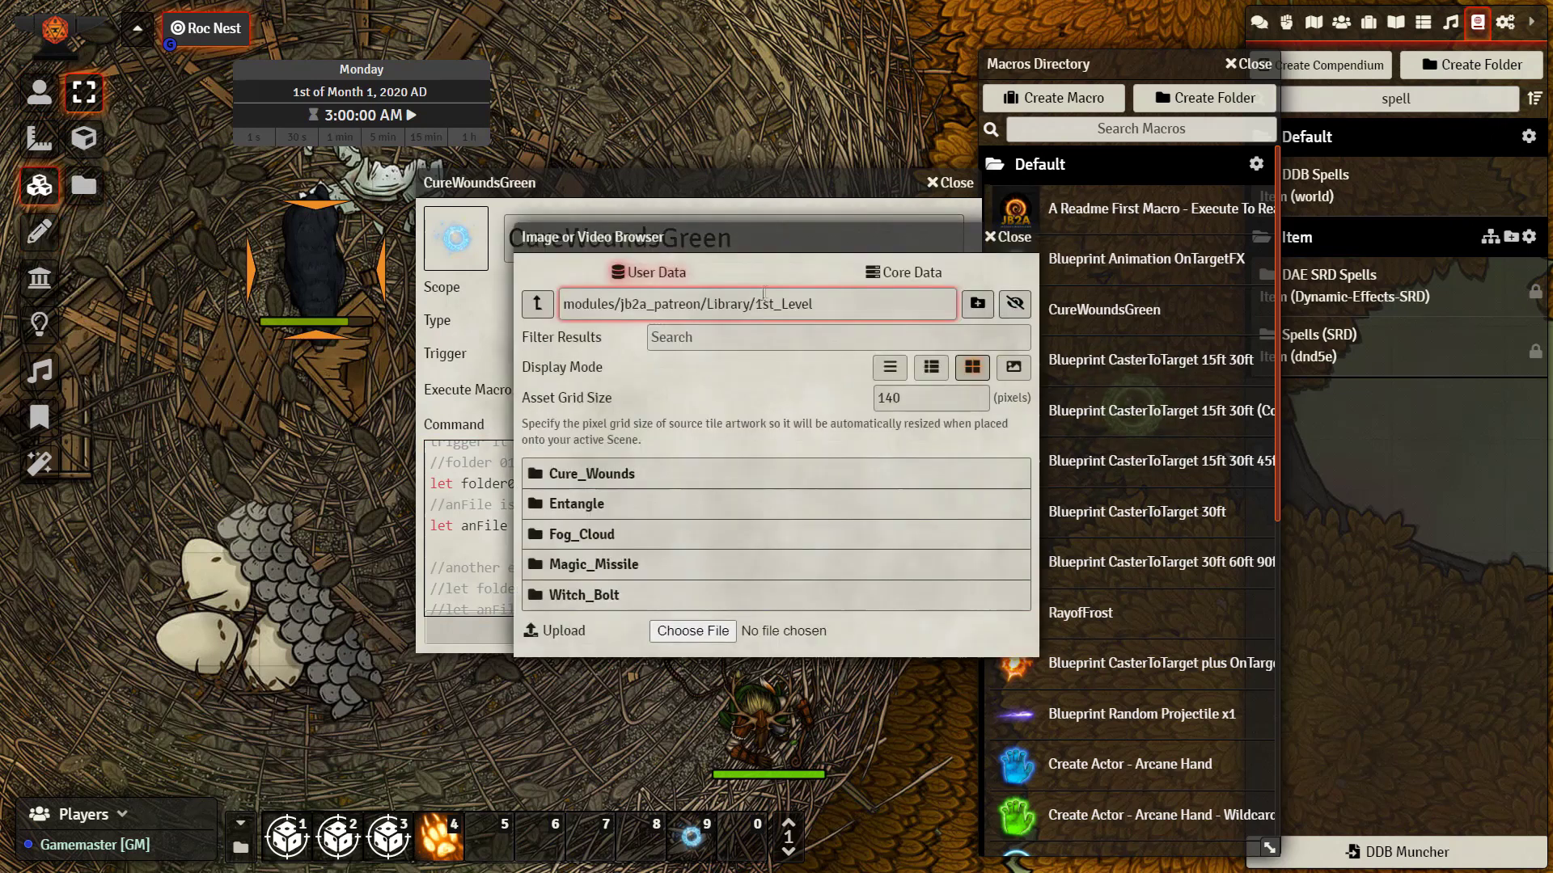
pyautogui.moveTo(691, 237); pyautogui.dragTo(419, 263)
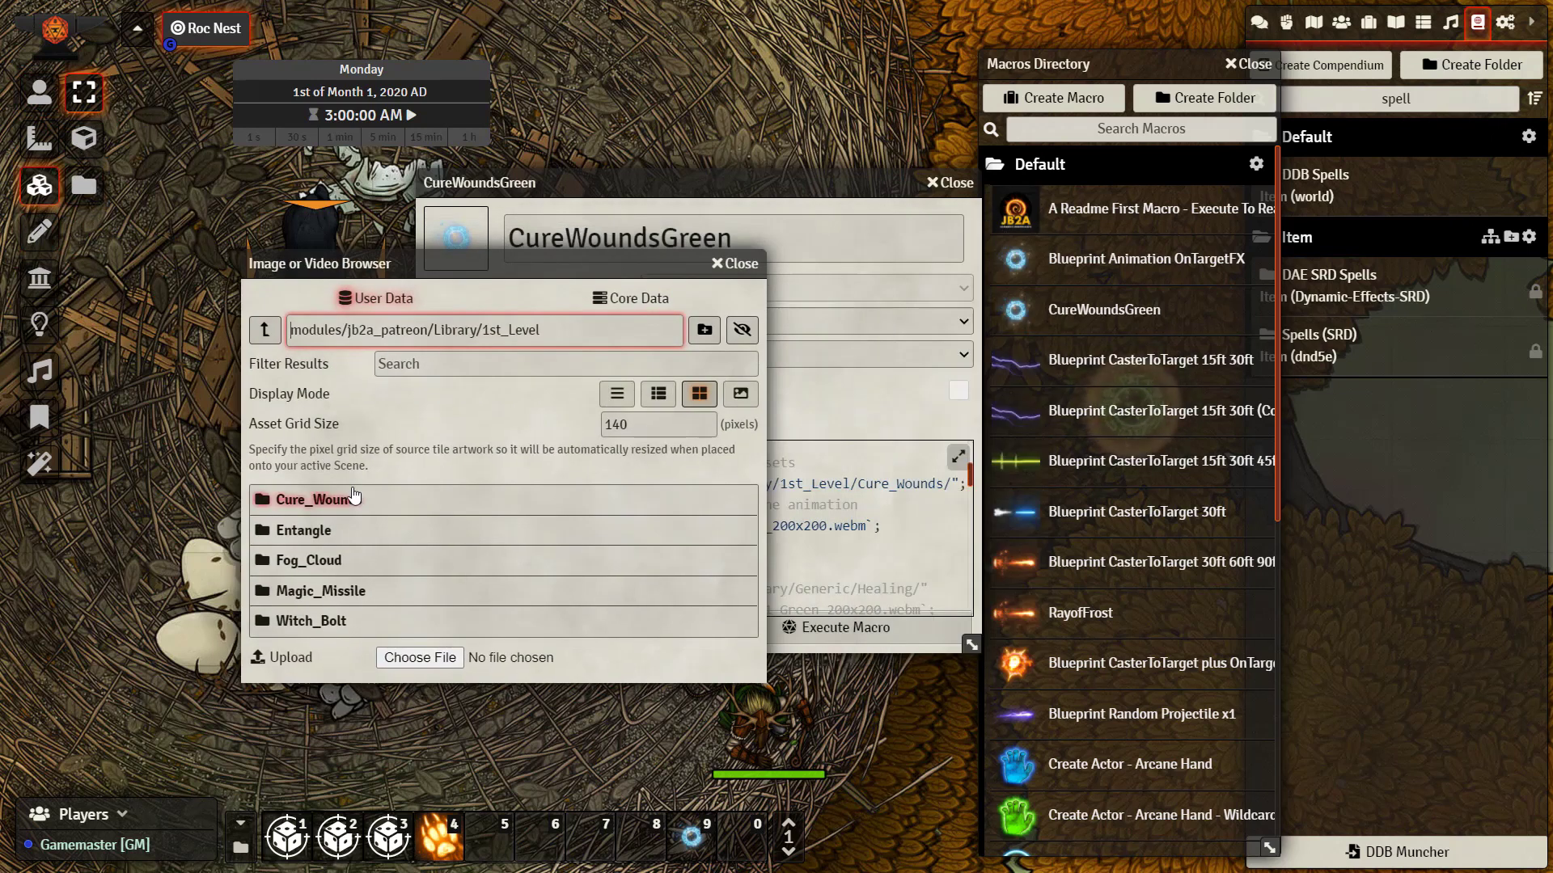
pyautogui.click(353, 496)
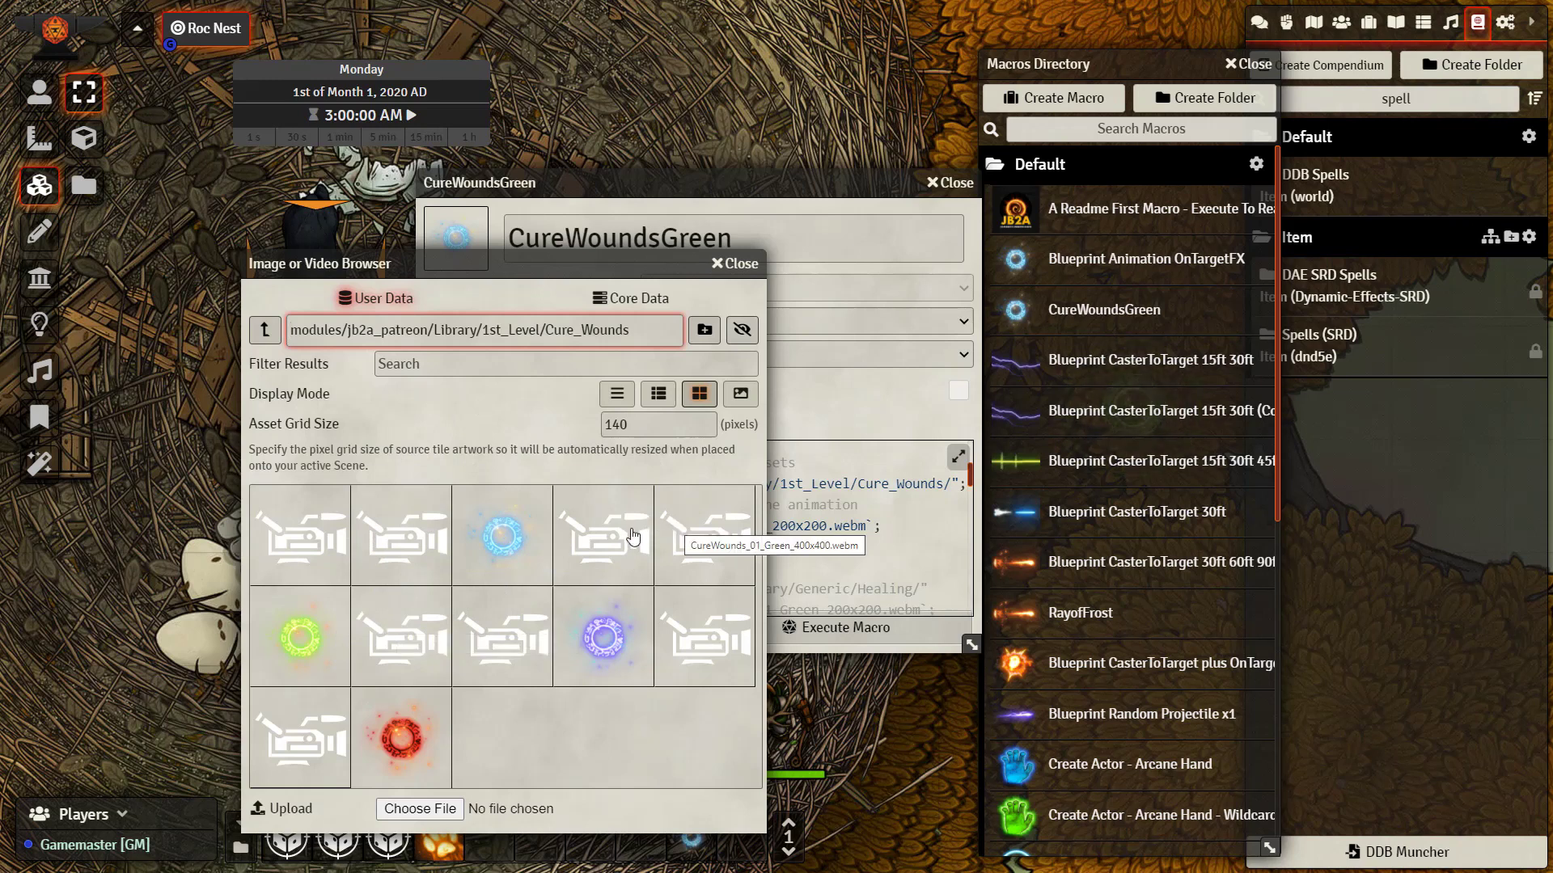
# Place the green Cure Wounds tile on the scene and copy the file name CureWounds_01_Green_200x200.webm from its Tile Sprite path.
pyautogui.moveTo(633, 536); pyautogui.dragTo(193, 458)
pyautogui.doubleClick(212, 415)
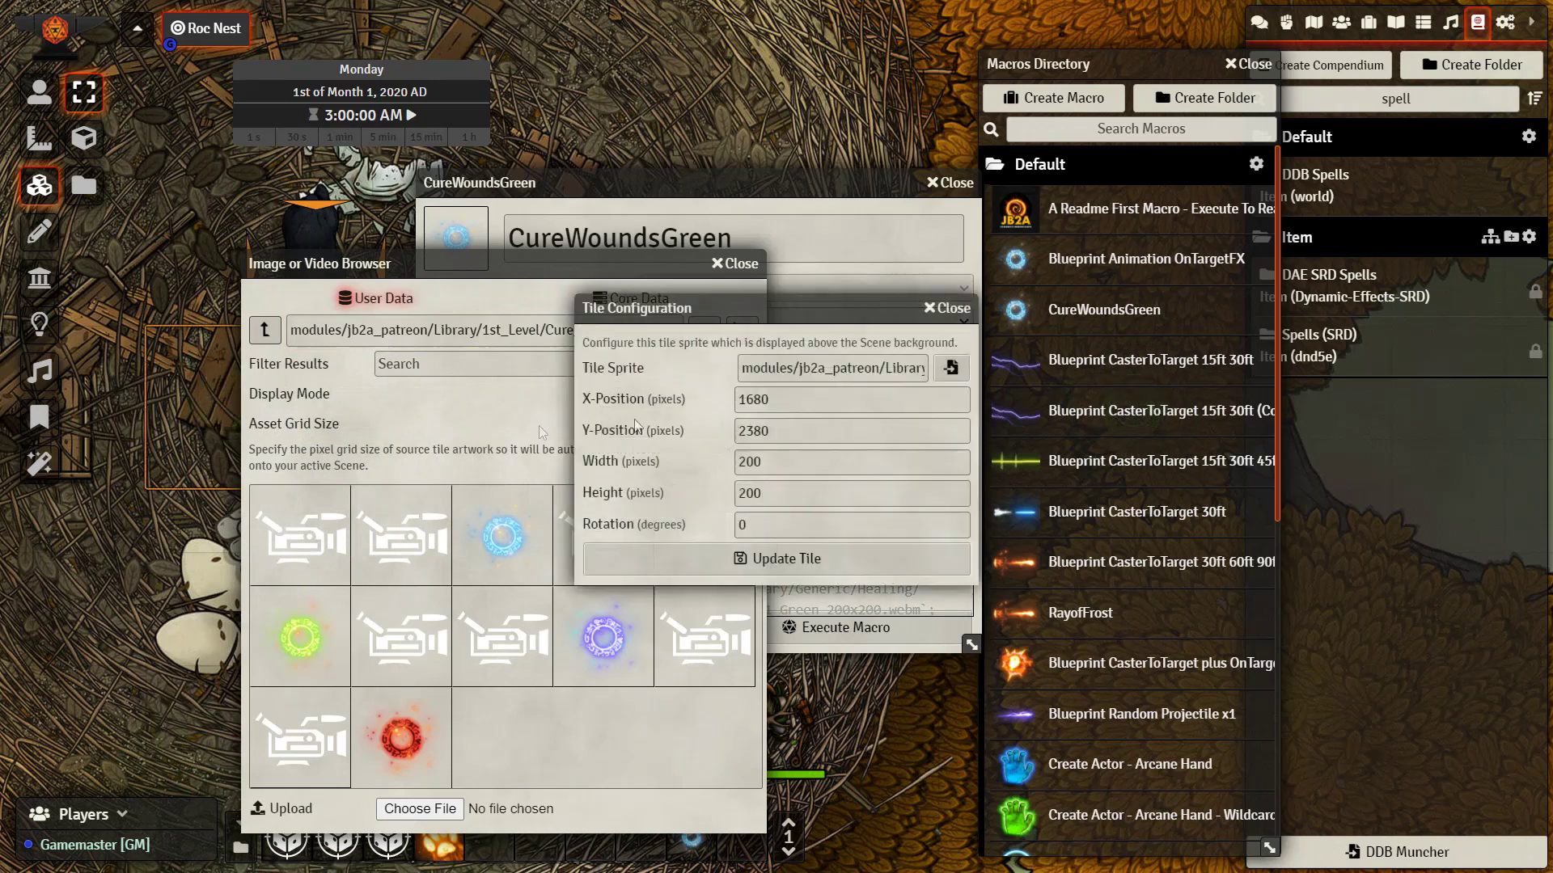
pyautogui.moveTo(916, 365)
pyautogui.mouseDown()
pyautogui.moveTo(894, 371)
pyautogui.moveTo(934, 372)
pyautogui.mouseUp()
pyautogui.hotkey('ctrl', 'c')
pyautogui.click(864, 376)
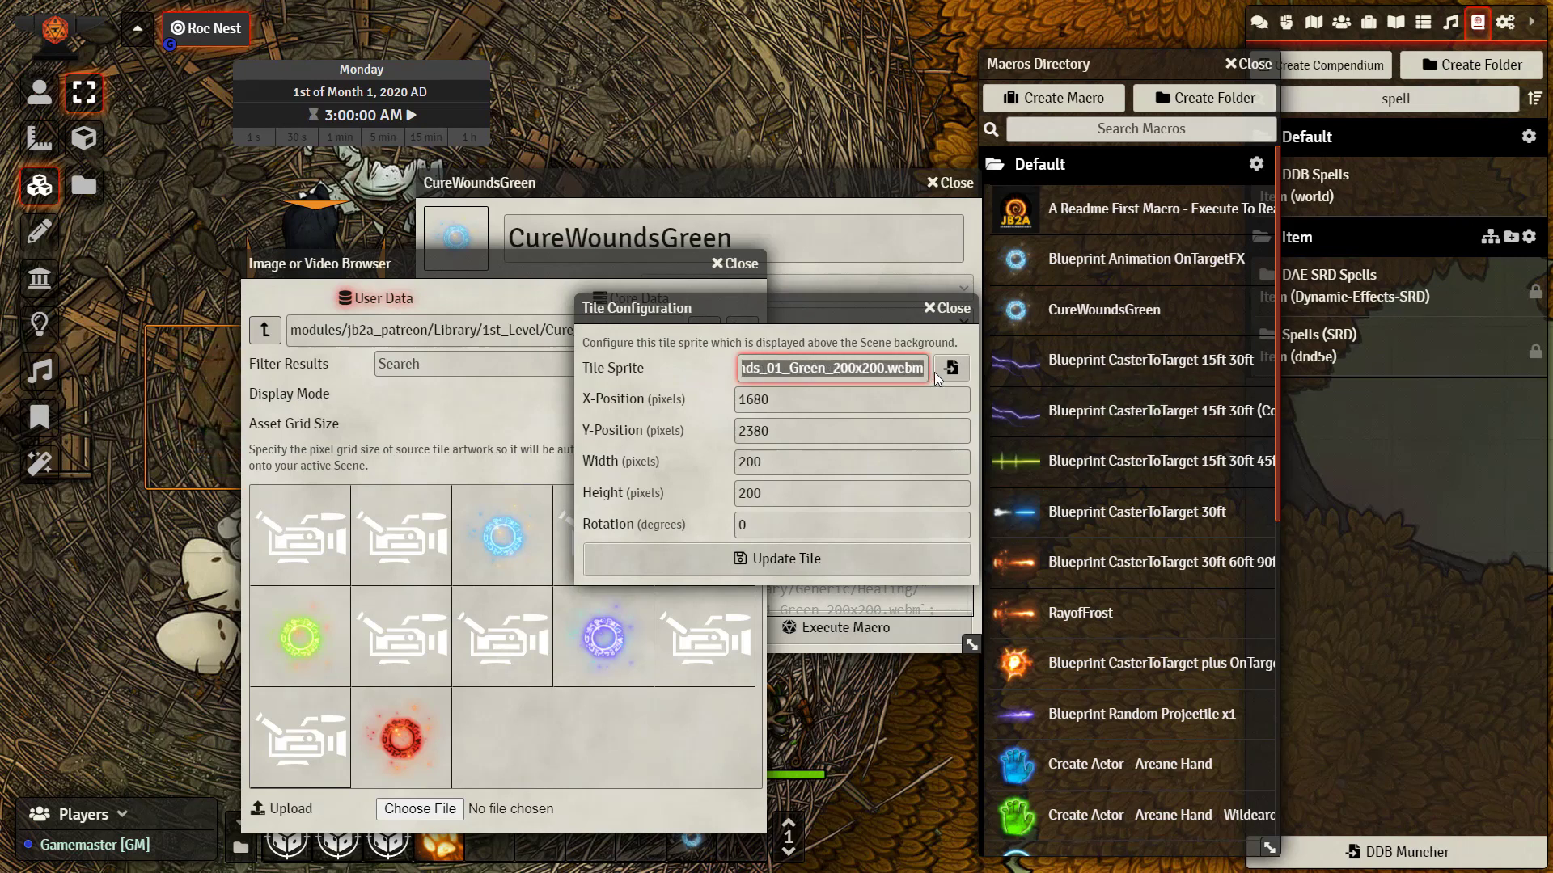
pyautogui.click(940, 315)
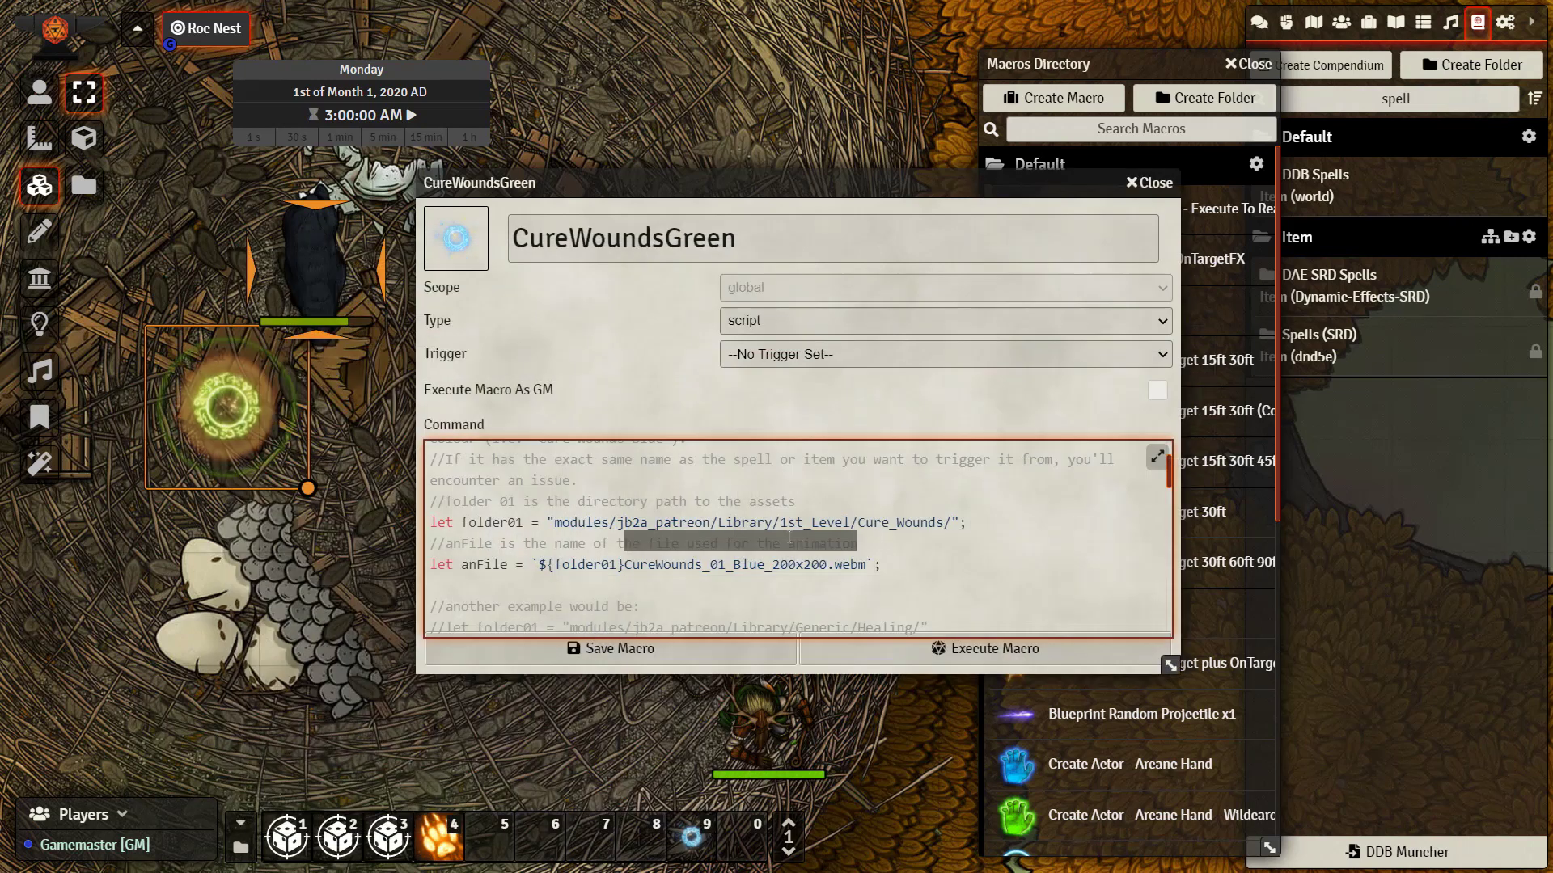
# Replace the animation file name in the CureWoundsGreen macro's anFile line with CureWounds_01_Green_200x200.webm and save the macro.
pyautogui.moveTo(624, 566); pyautogui.dragTo(864, 566)
pyautogui.hotkey('ctrl', 'v')
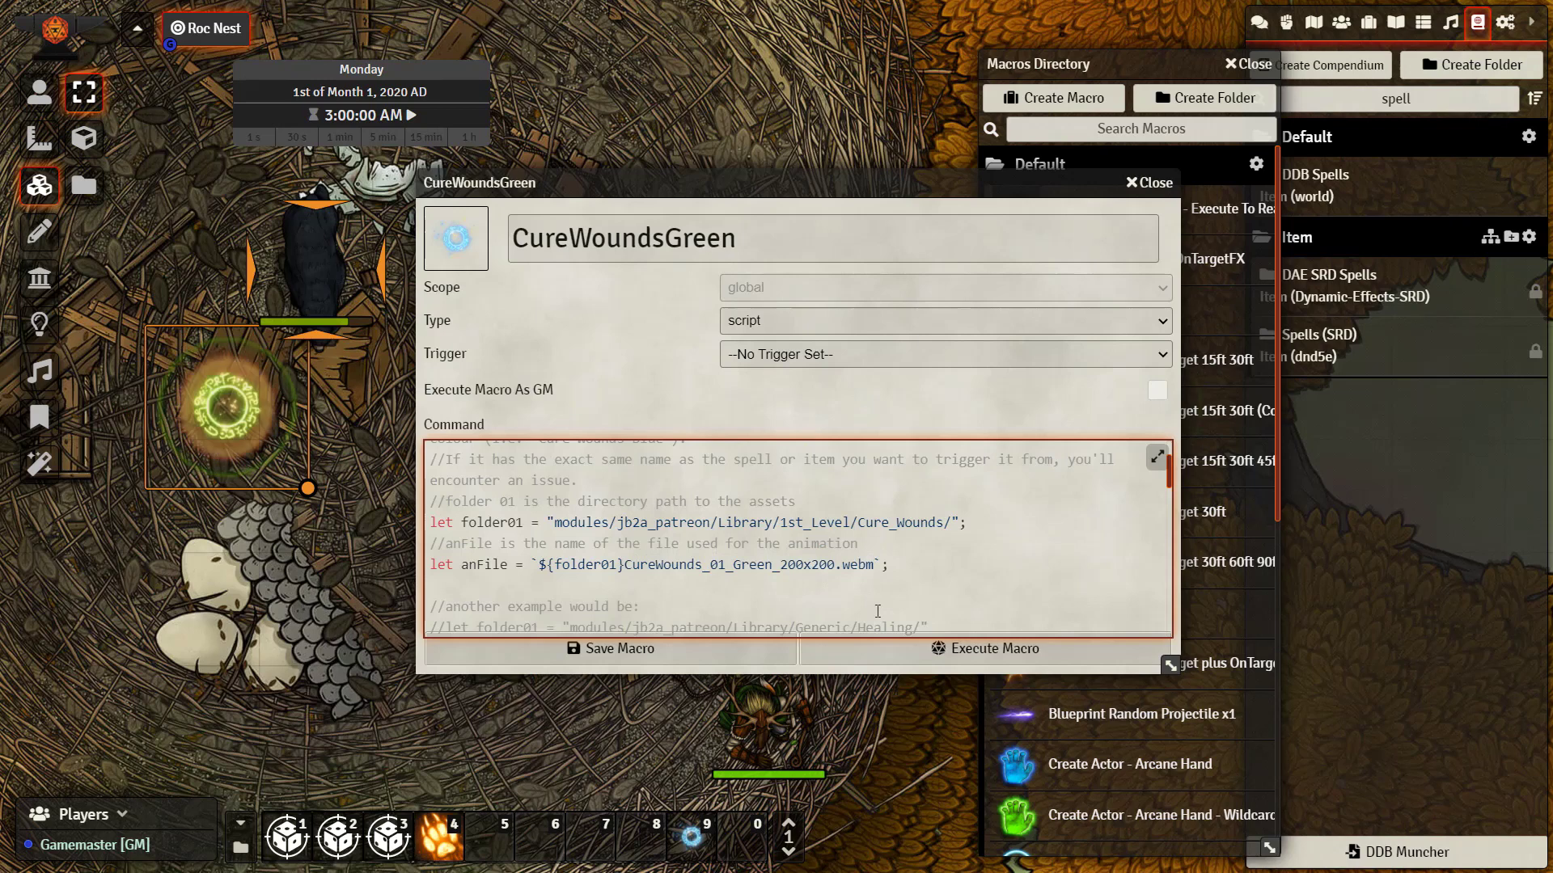
pyautogui.click(726, 649)
# Select the druid token and set the On Use Macro of its Cure Wounds spell to CureWoundsGreen.
pyautogui.moveTo(663, 505); pyautogui.dragTo(583, 461)
pyautogui.click(39, 91)
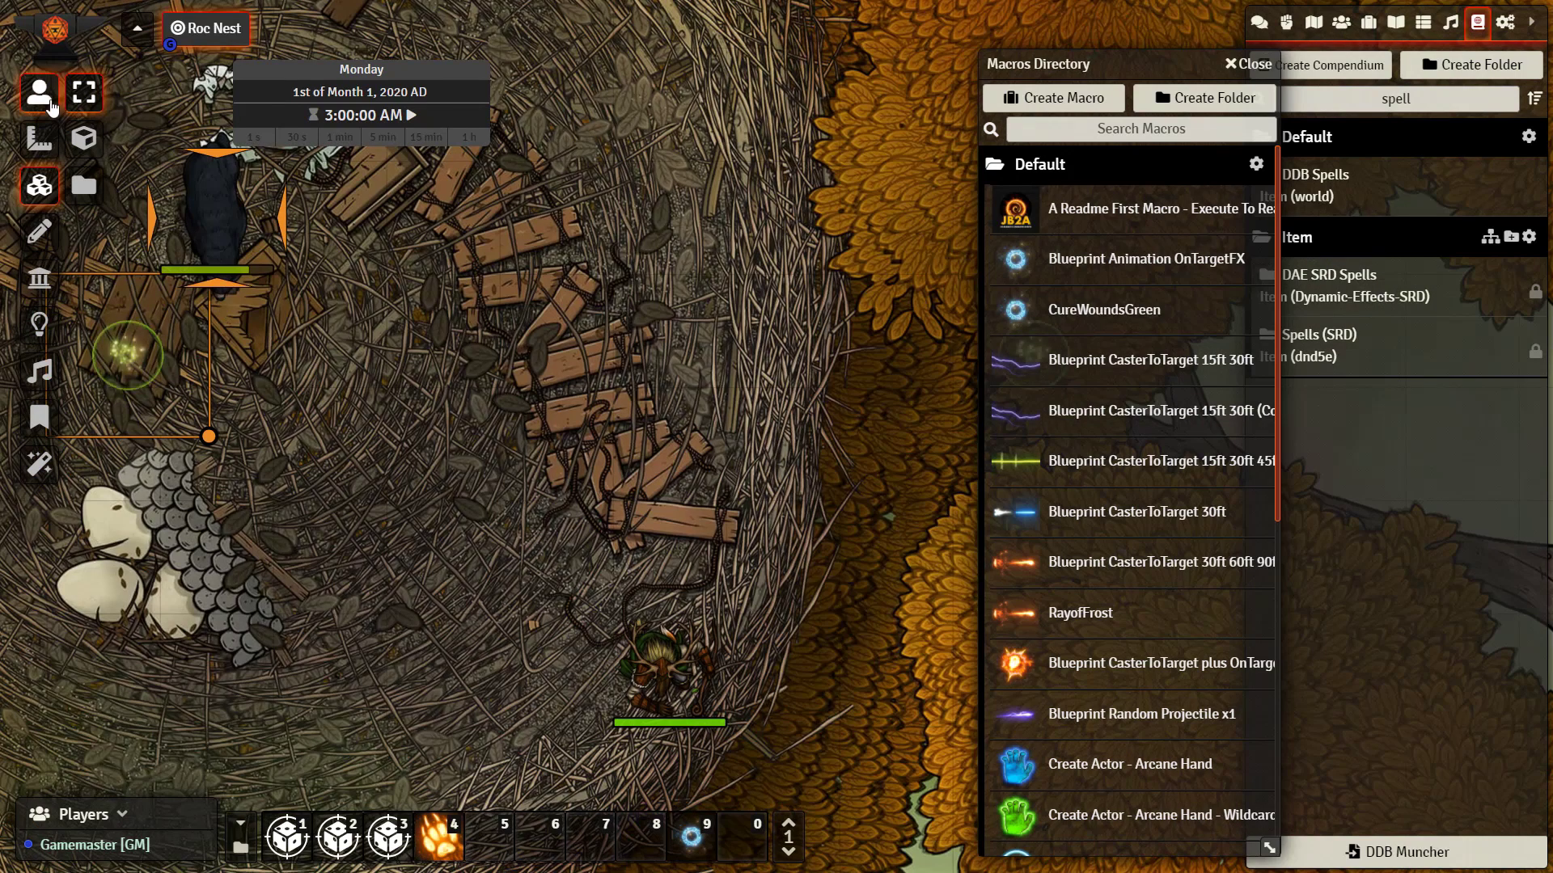
pyautogui.click(676, 671)
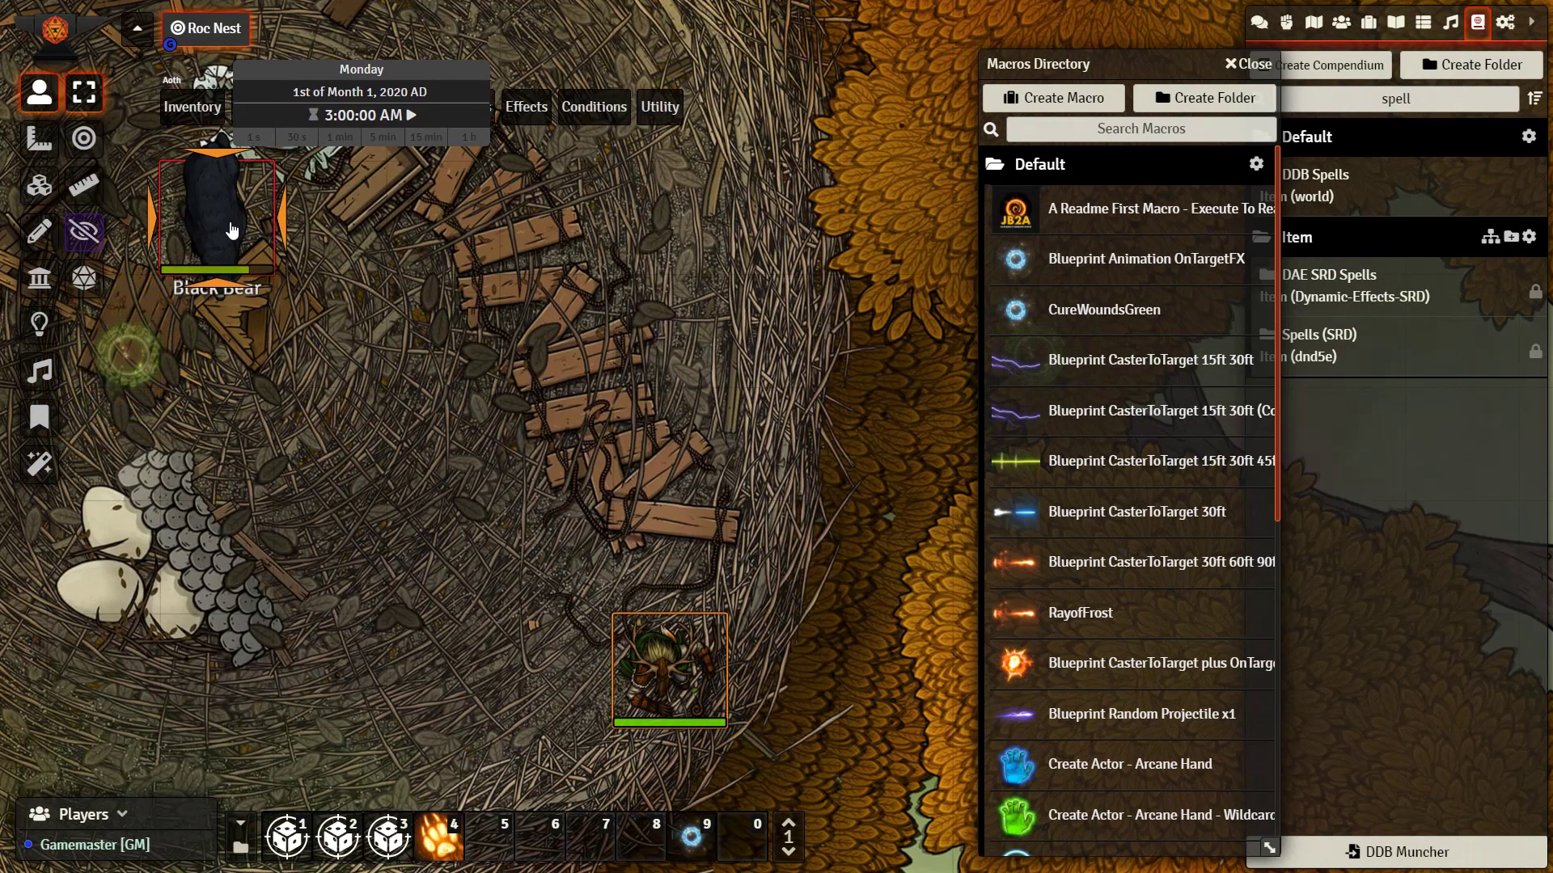
pyautogui.doubleClick(655, 676)
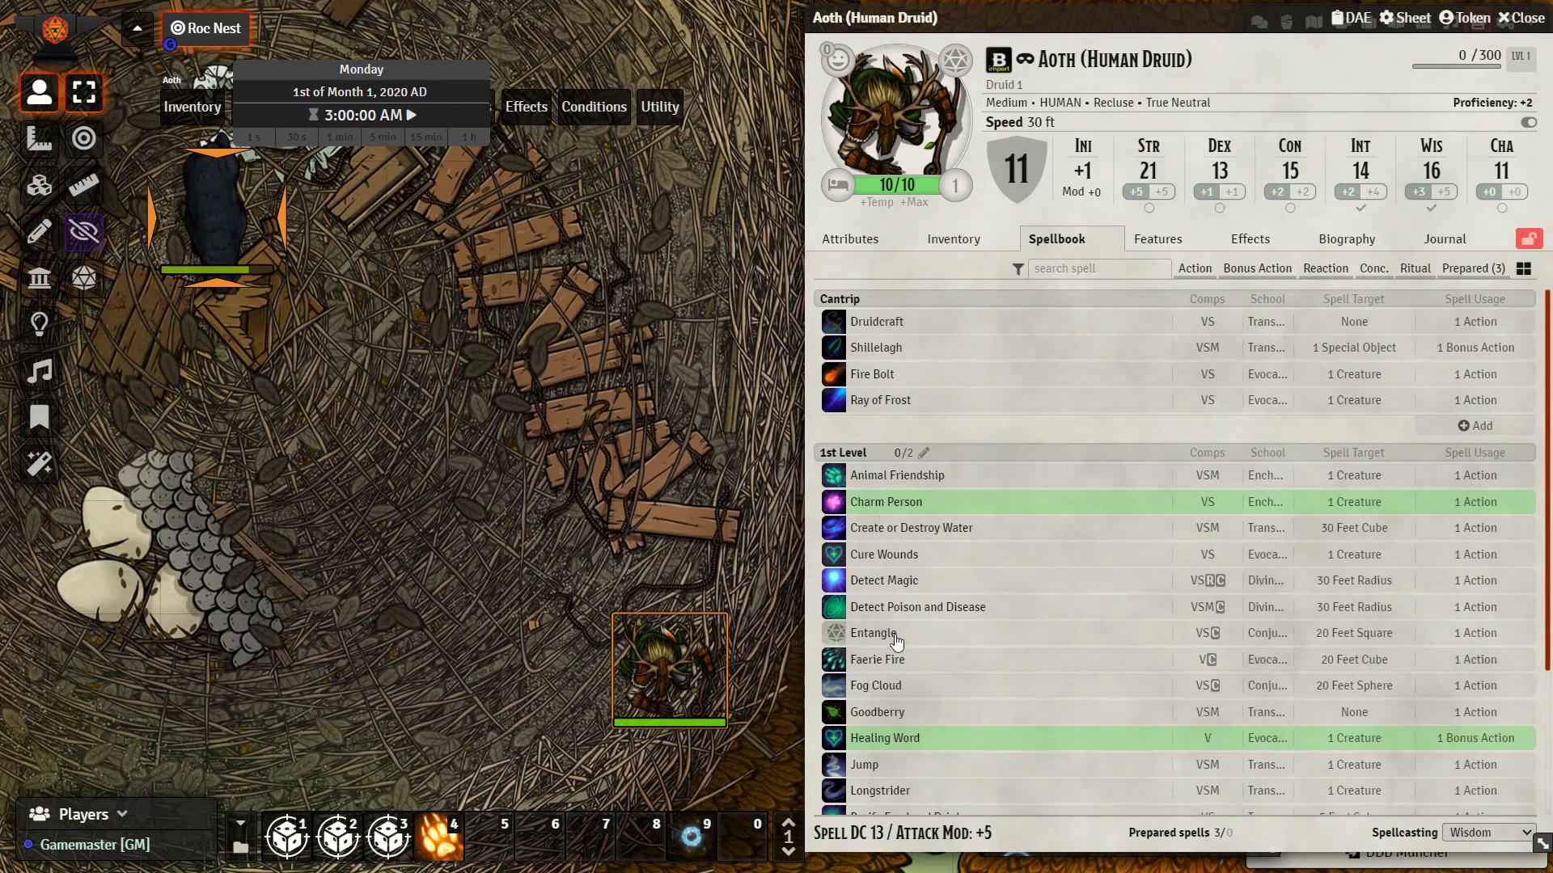
pyautogui.rightClick(907, 564)
pyautogui.click(960, 615)
pyautogui.scroll(-1, 668, 585)
pyautogui.click(432, 850)
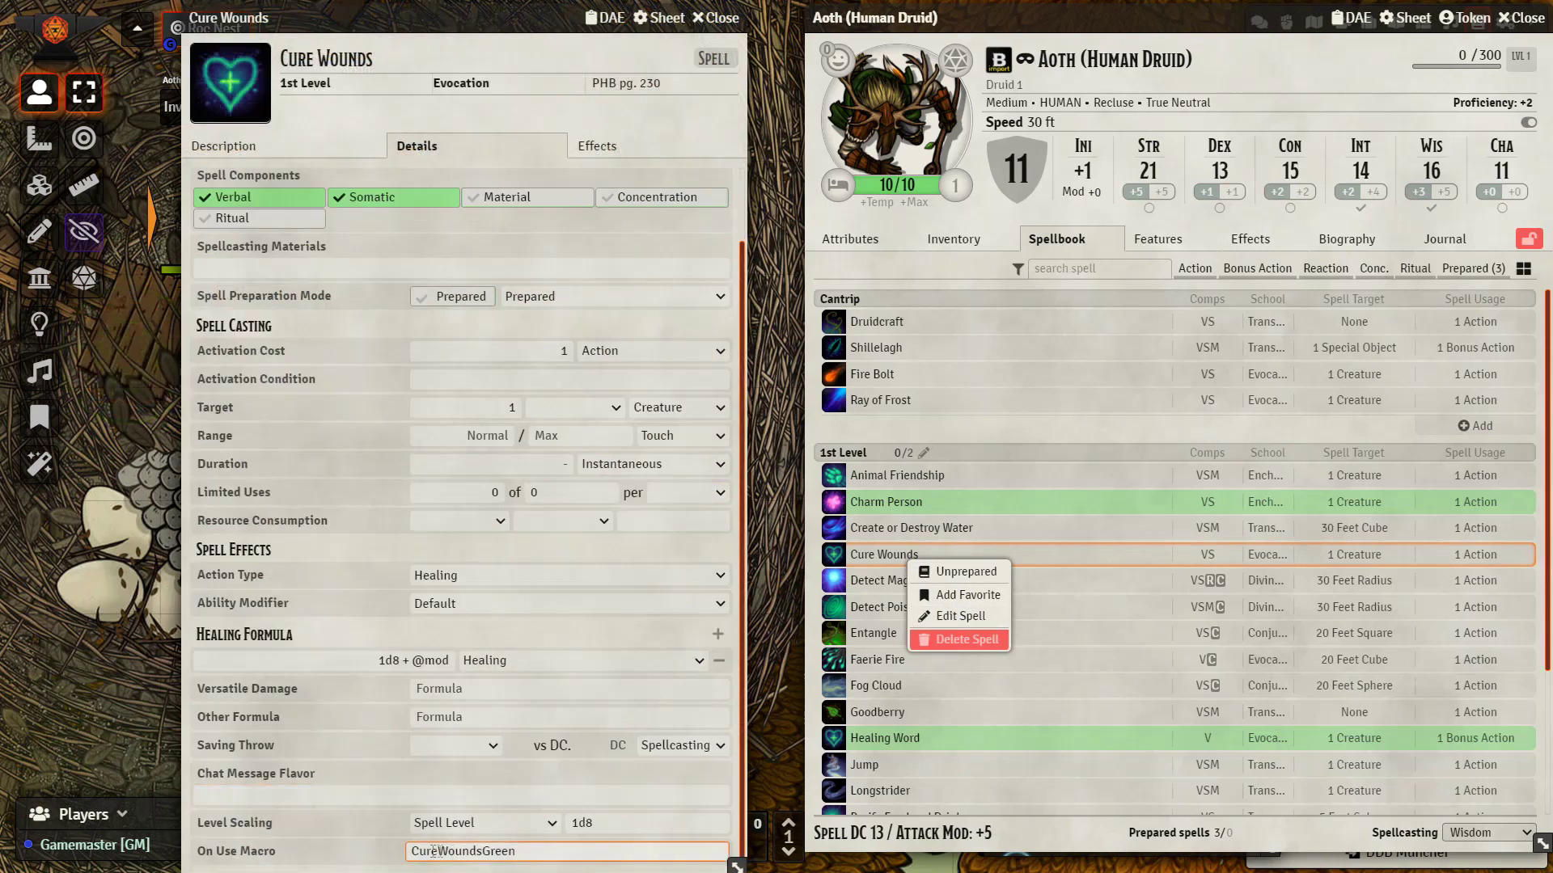
pyautogui.doubleClick(433, 850)
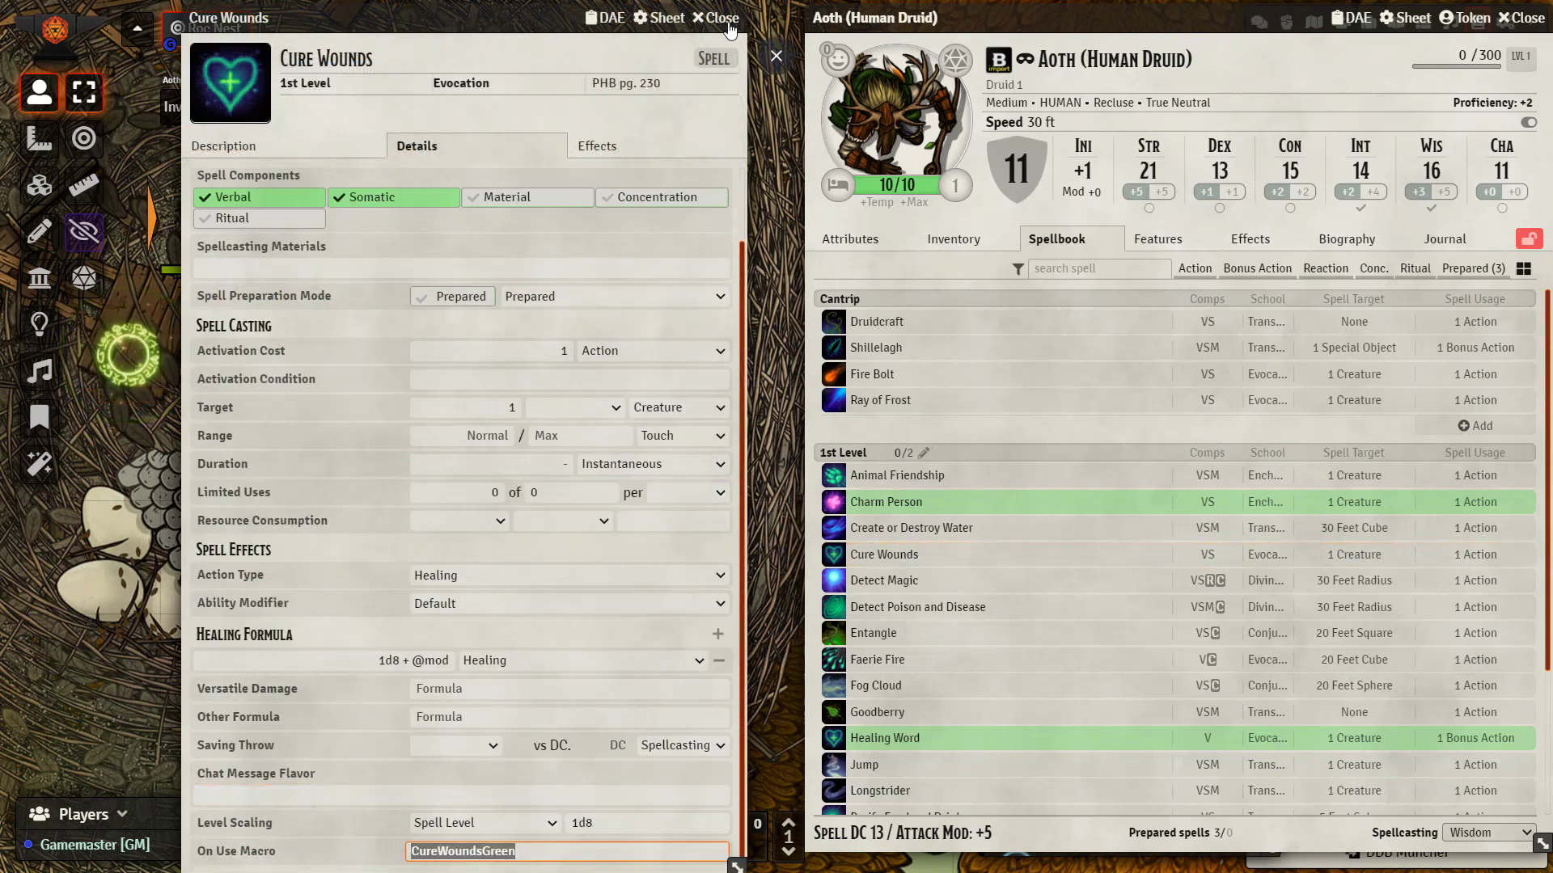
pyautogui.click(722, 18)
# Cast Cure Wounds at 1st level from the druid's spellbook.
pyautogui.click(837, 558)
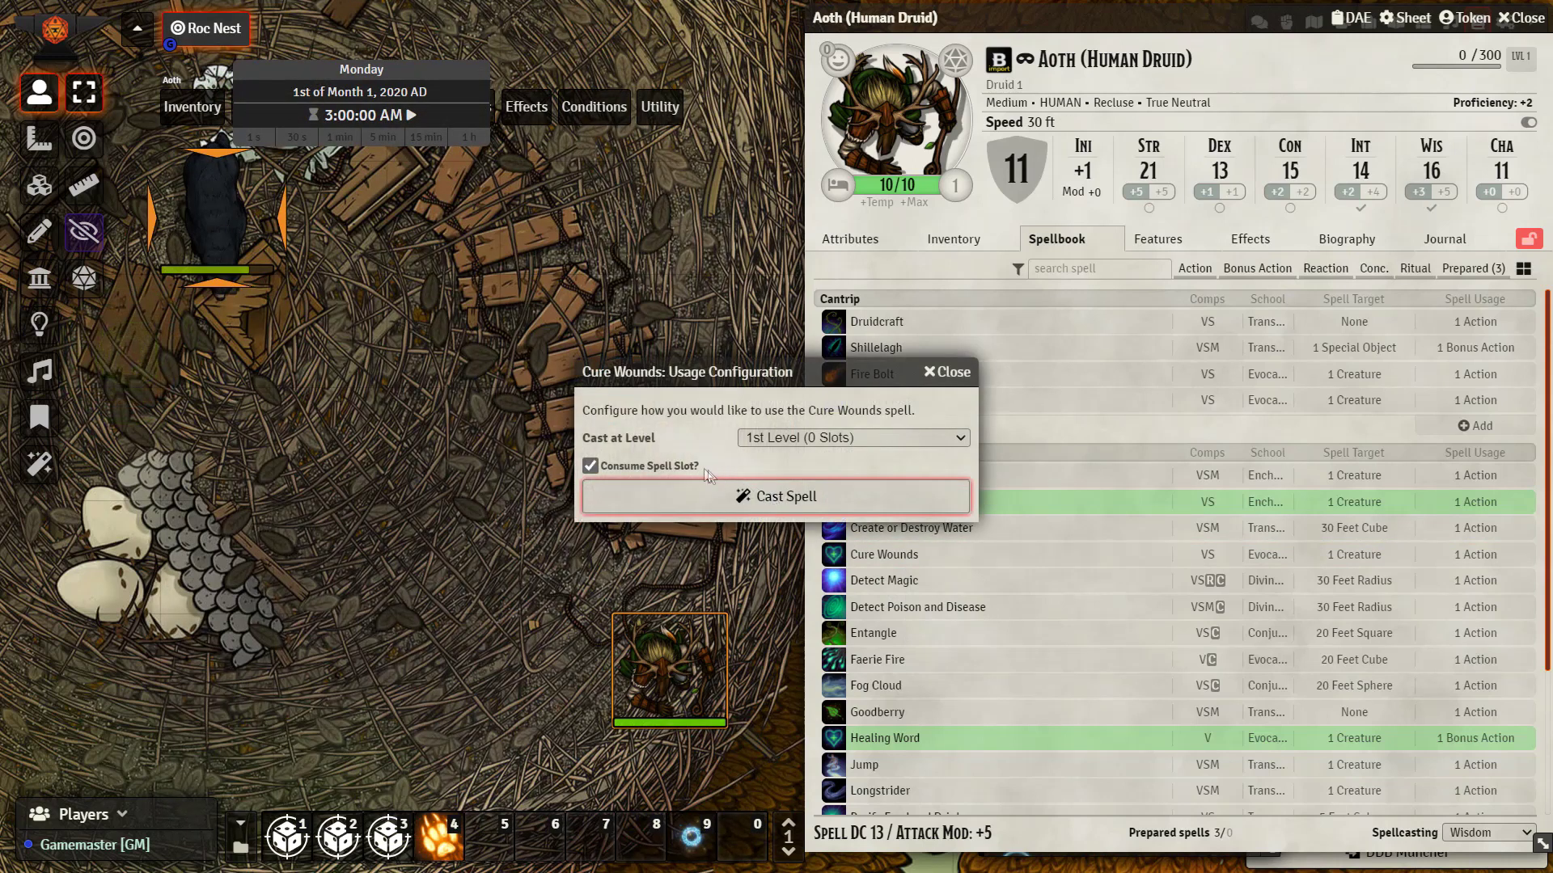
pyautogui.click(754, 503)
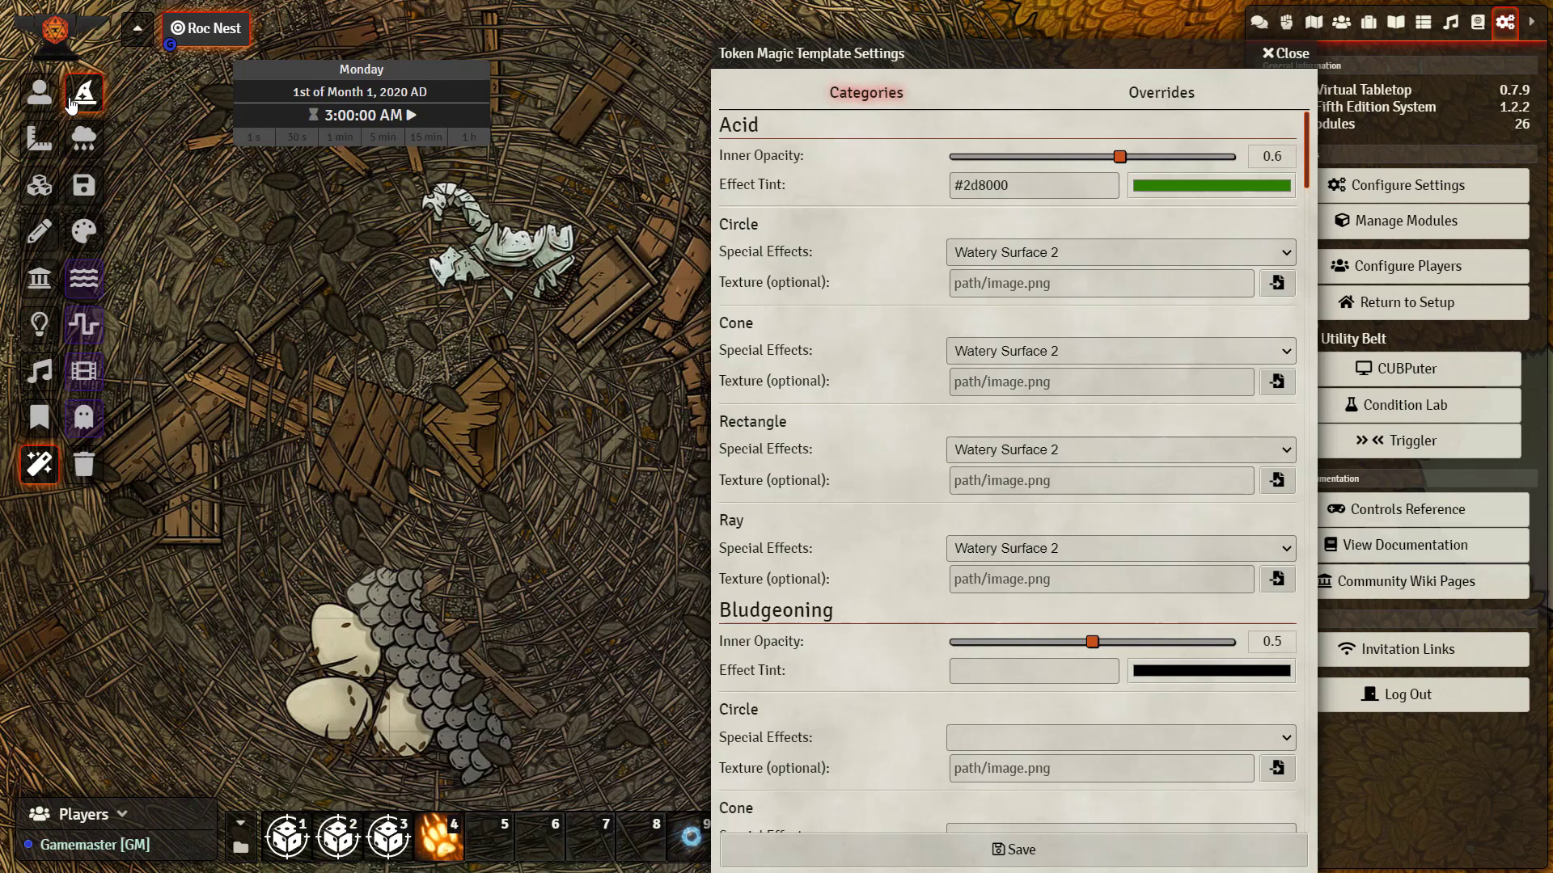
# Look through the JB2A folders in the Special Effects list, including the JB2A - Cantrip effects, and close the list.
pyautogui.click(71, 102)
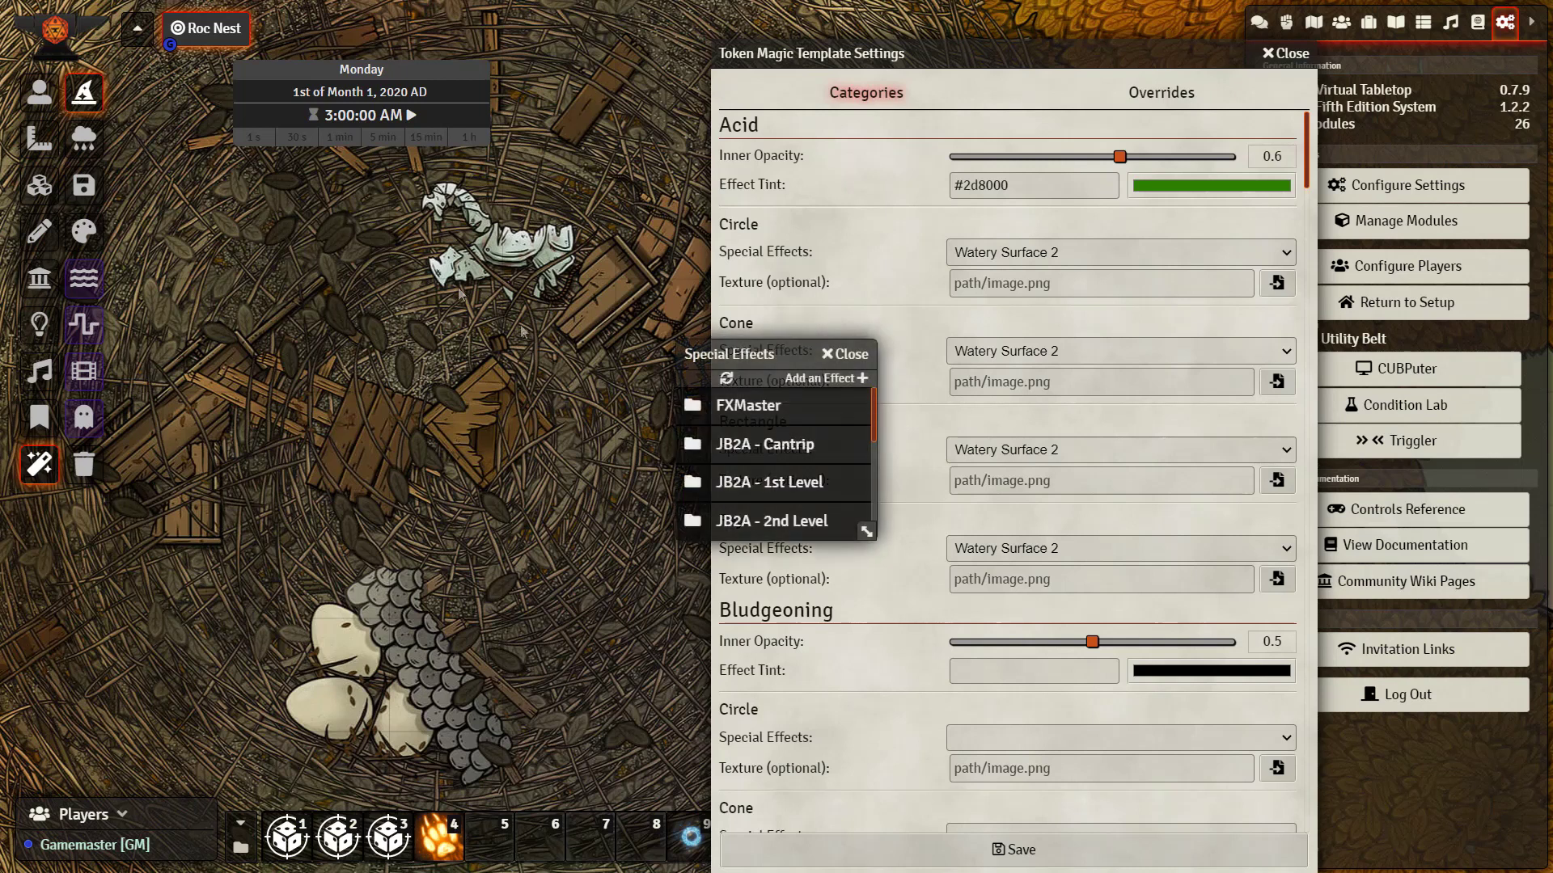
pyautogui.scroll(-1, 784, 447)
pyautogui.scroll(-6, 784, 444)
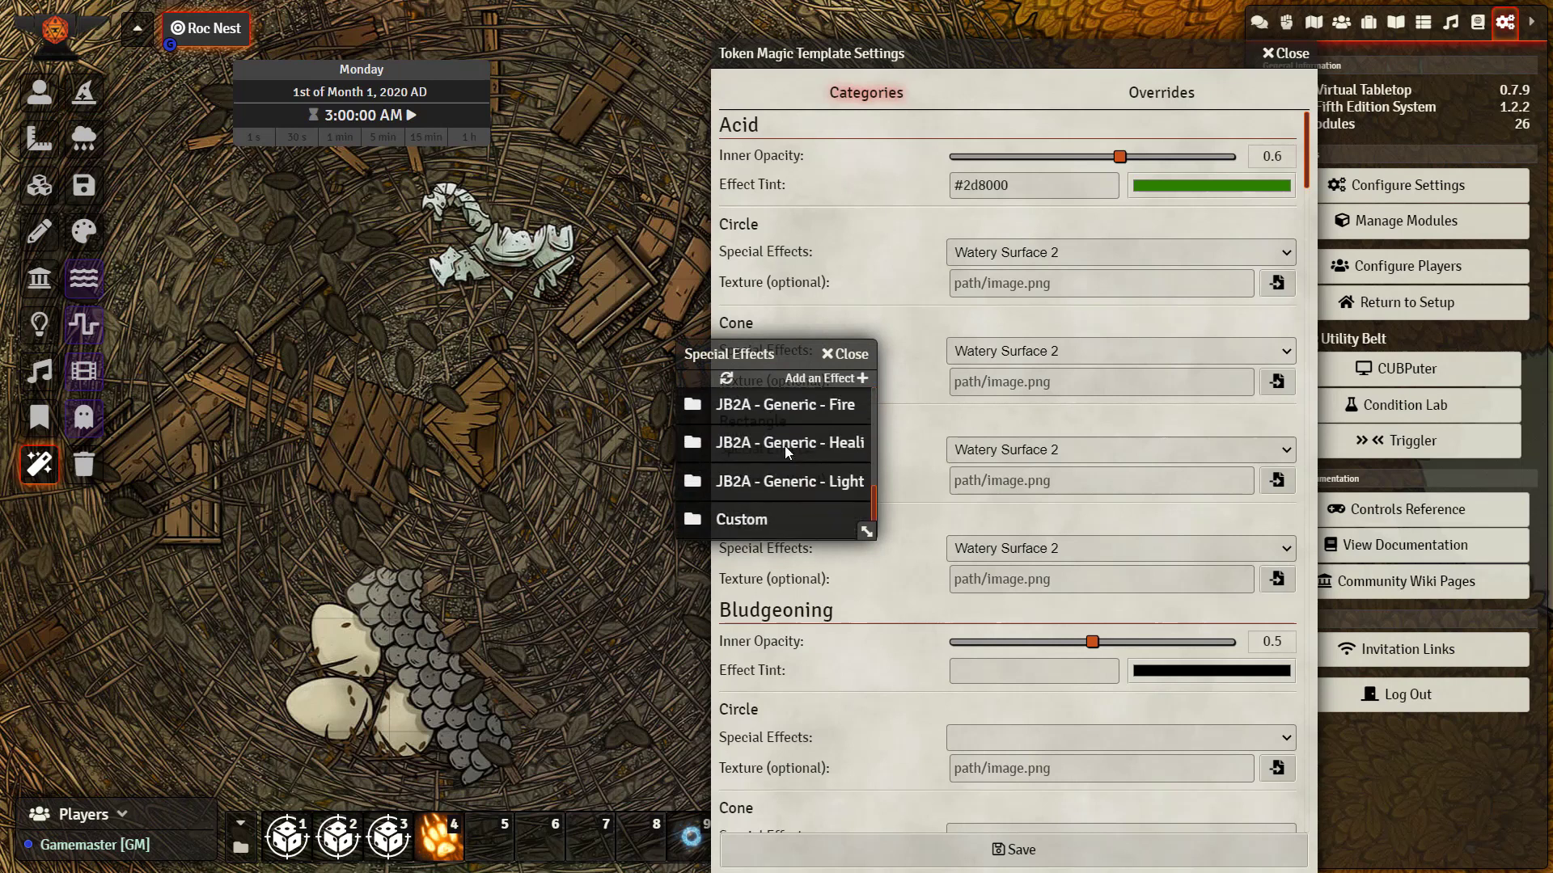
pyautogui.scroll(7, 784, 444)
pyautogui.click(785, 446)
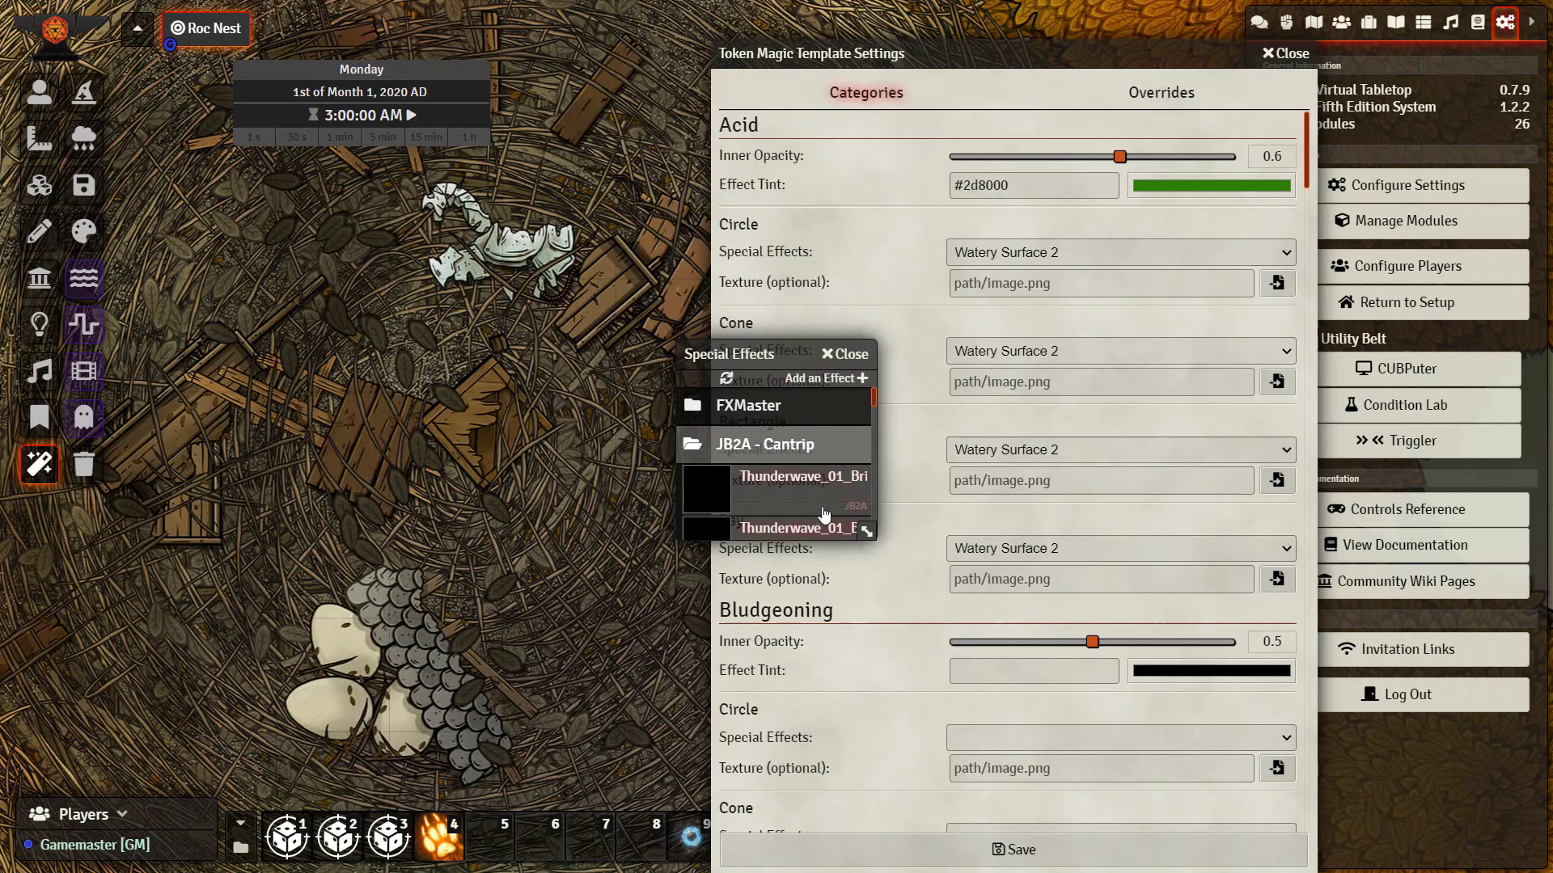
pyautogui.click(854, 354)
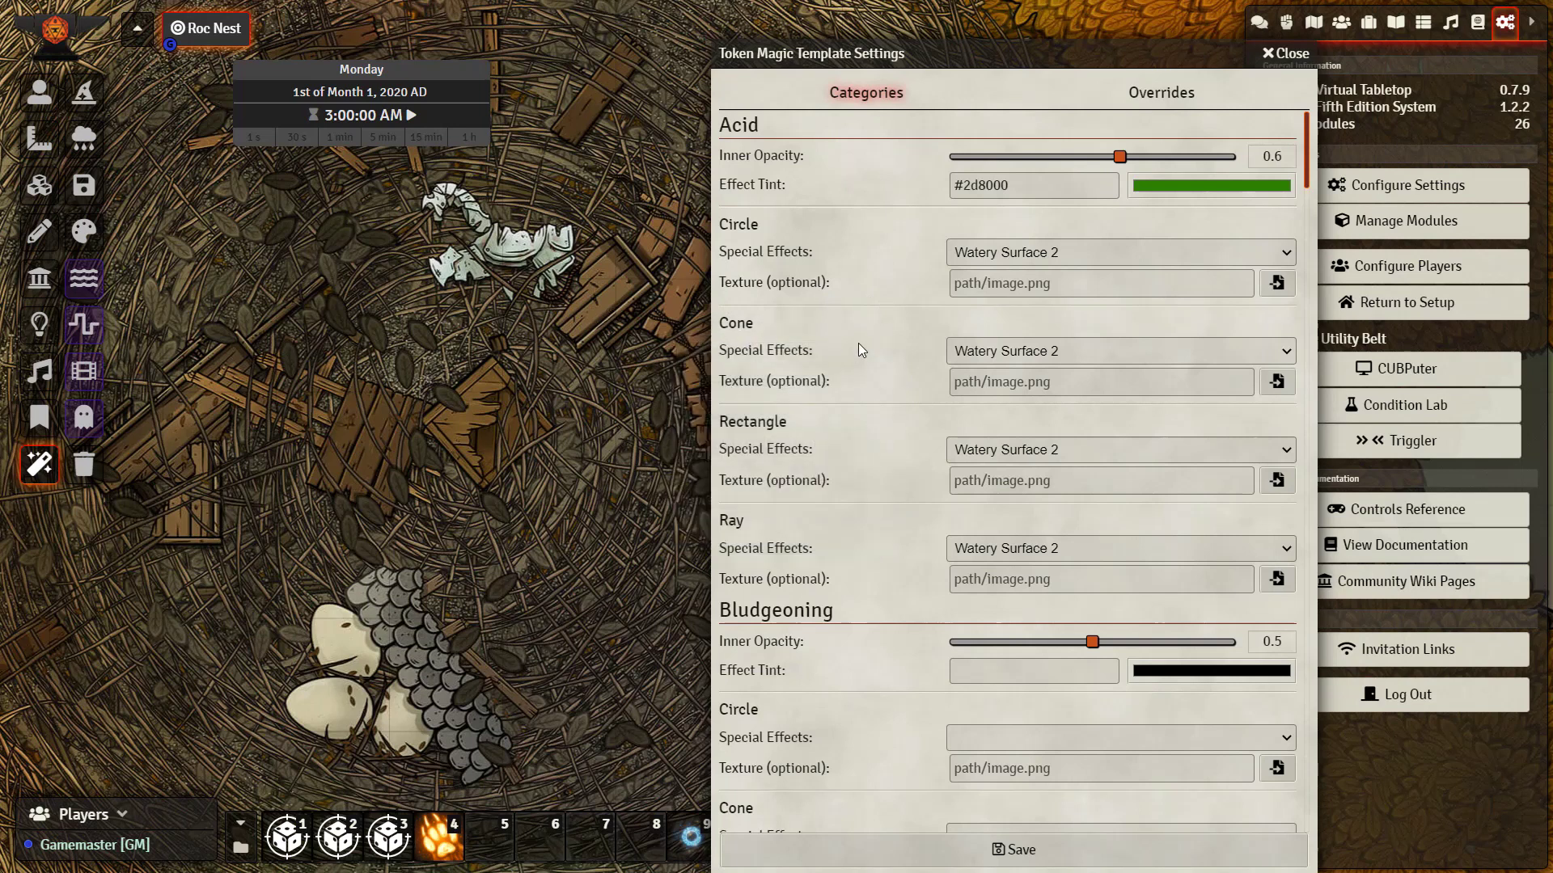
# Clear the special effect of the Acid category's Circle template in the Token Magic Template Settings.
pyautogui.moveTo(964, 56); pyautogui.dragTo(595, 56)
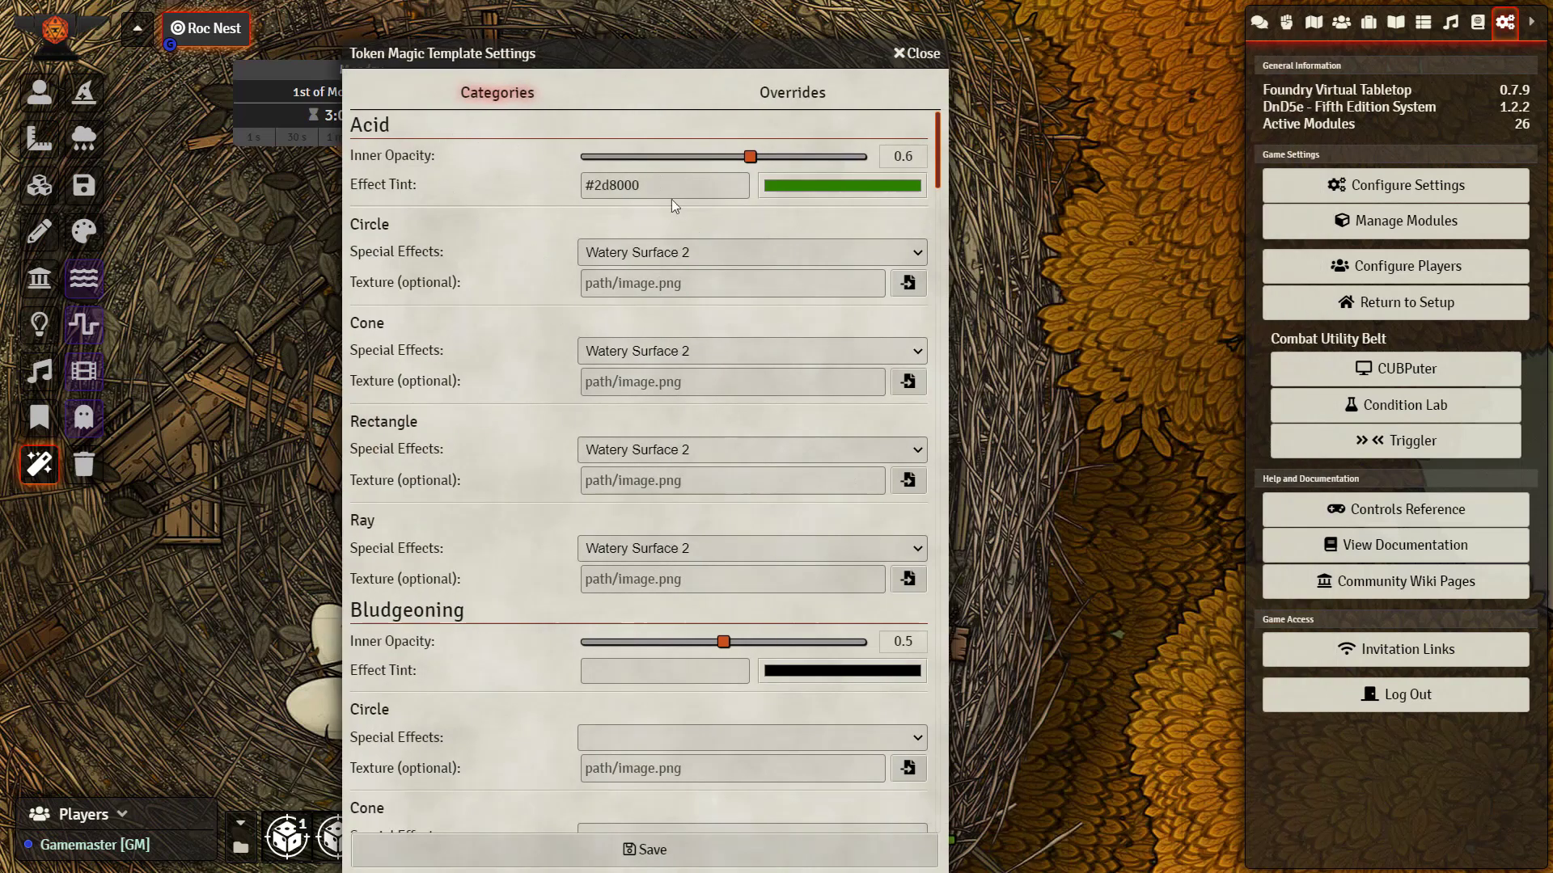
pyautogui.scroll(-14, 780, 424)
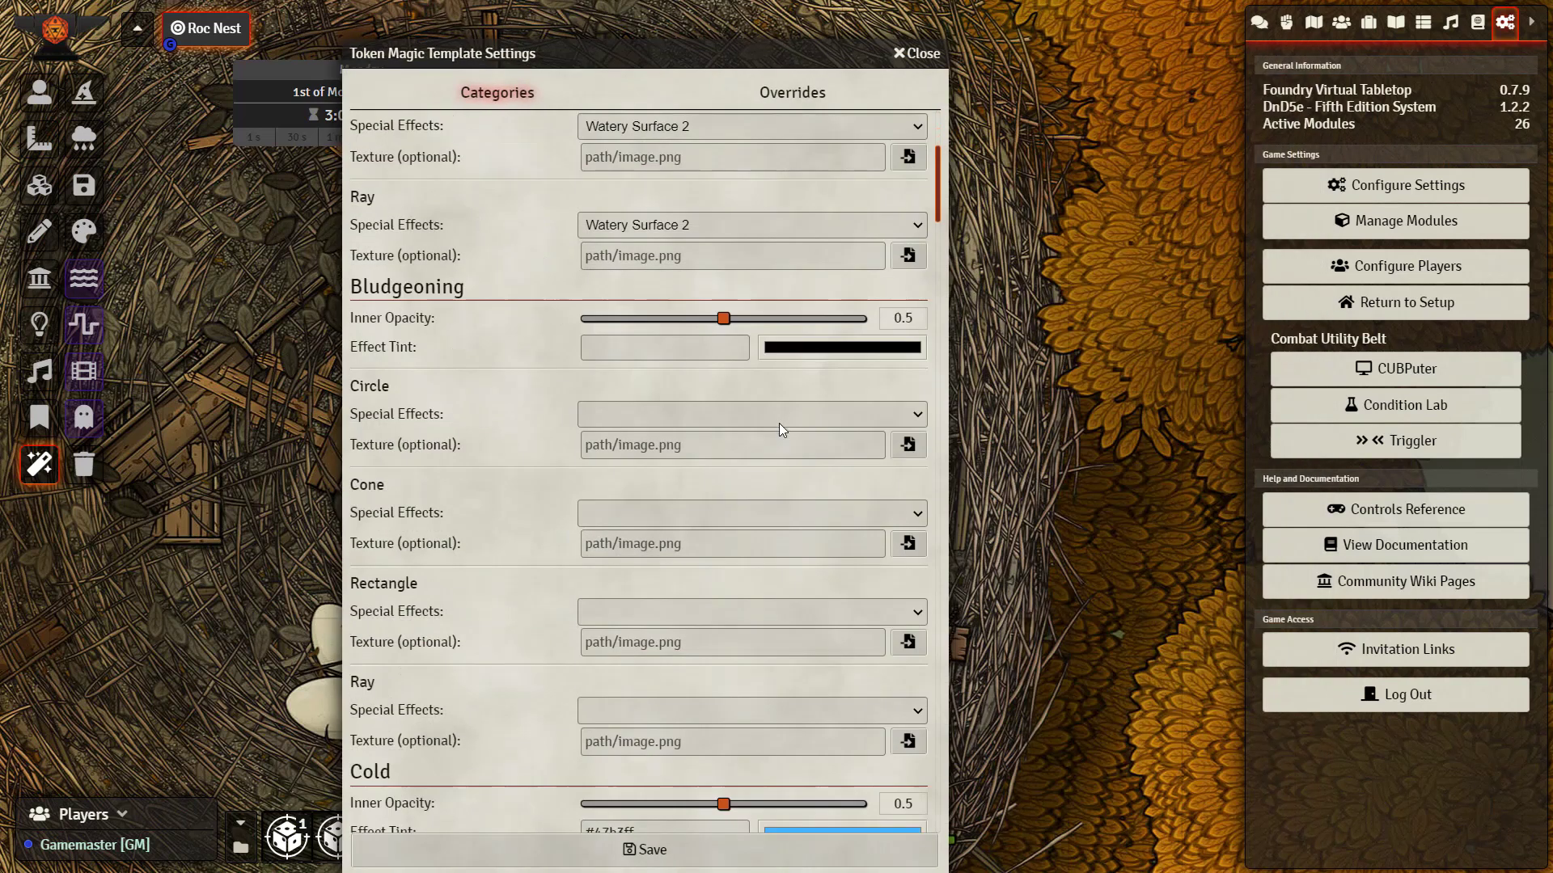
pyautogui.scroll(14, 778, 423)
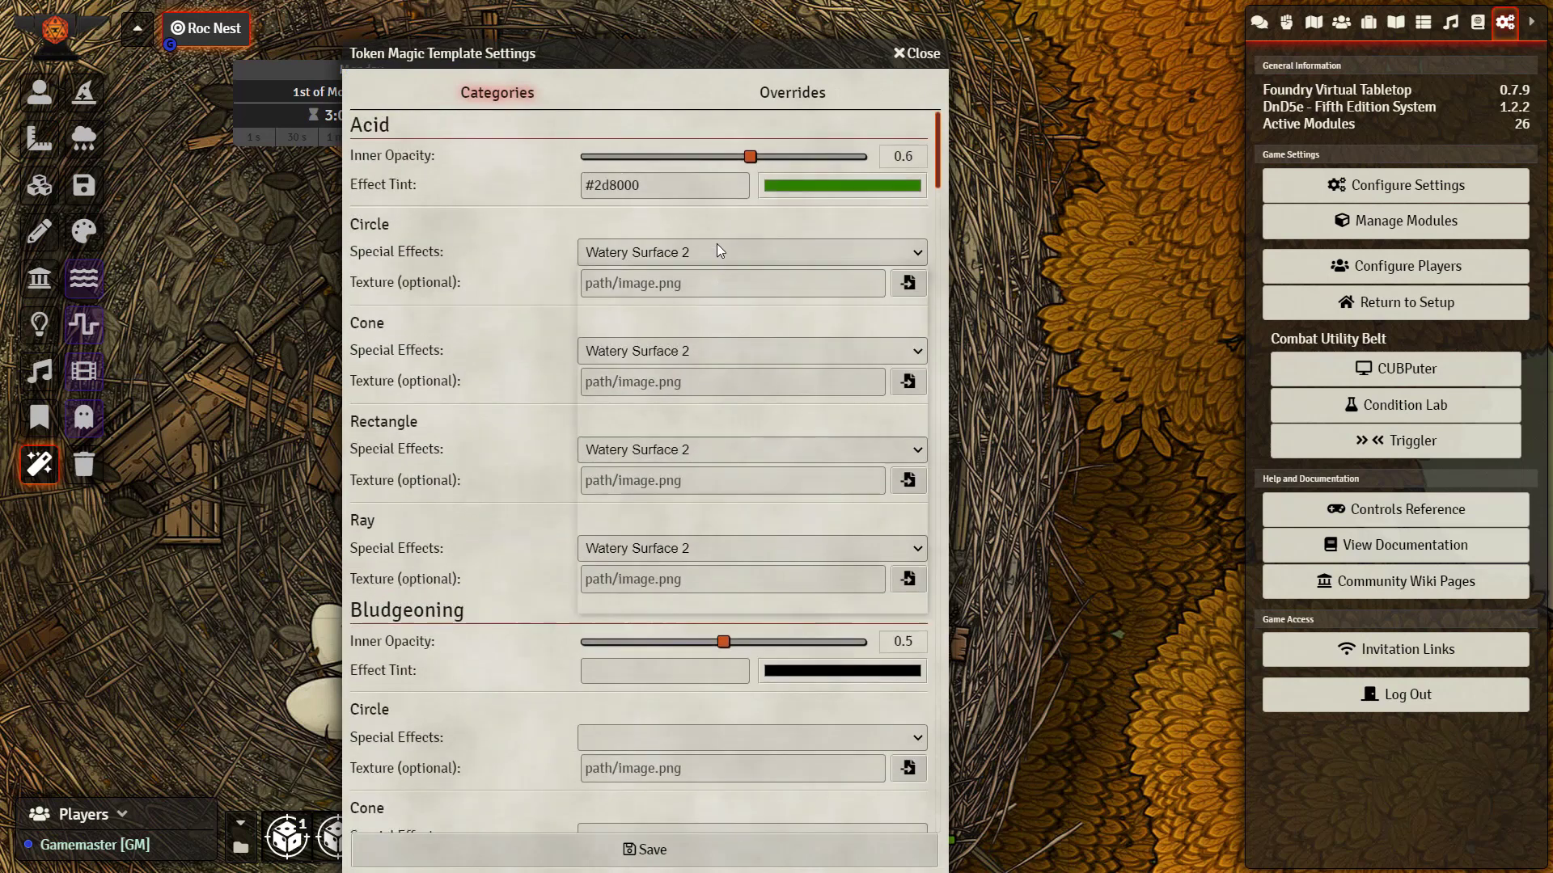
pyautogui.click(717, 247)
pyautogui.scroll(5, 696, 323)
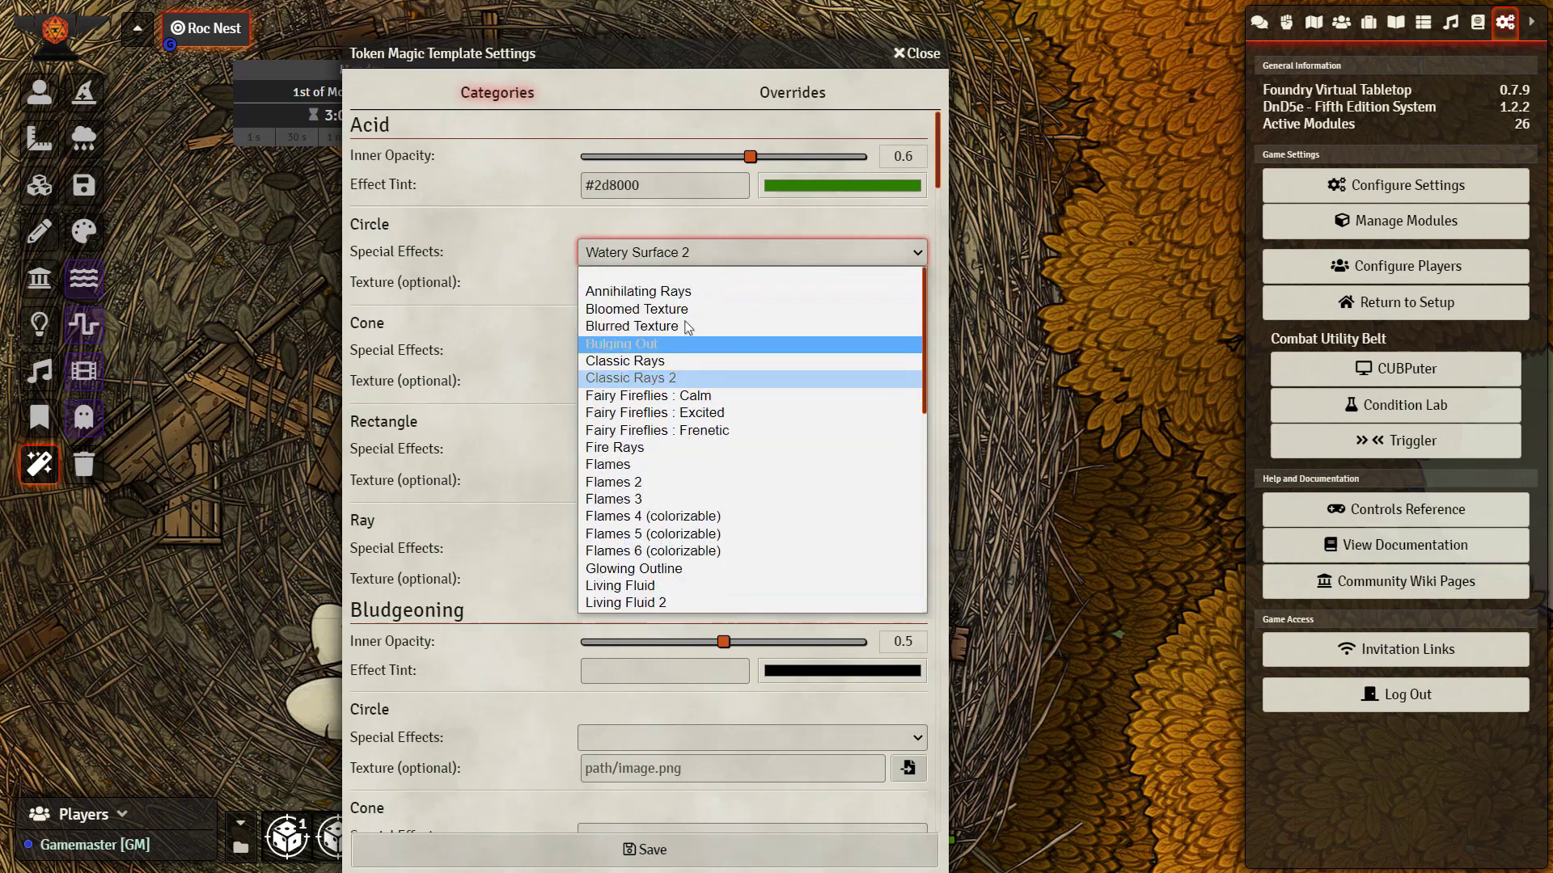
pyautogui.click(669, 275)
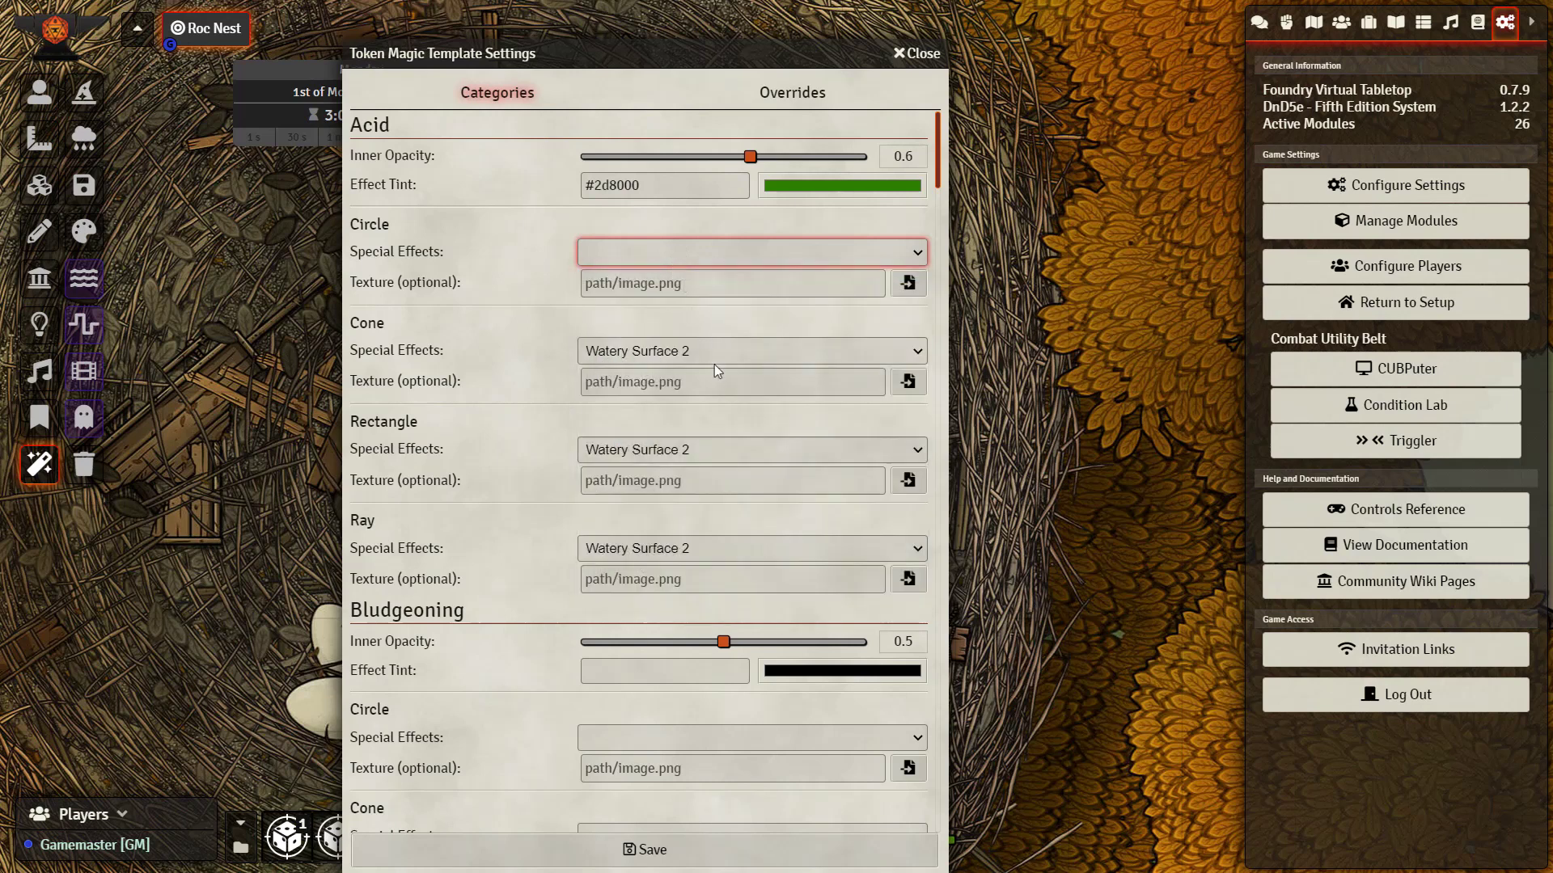
# Add a template override targeting Sleet Storm with the texture SleetStorm_01_Purple_800x800.webm from Library/3rd_Level/Sleet_Storm, and save the settings.
pyautogui.scroll(-20, 712, 408)
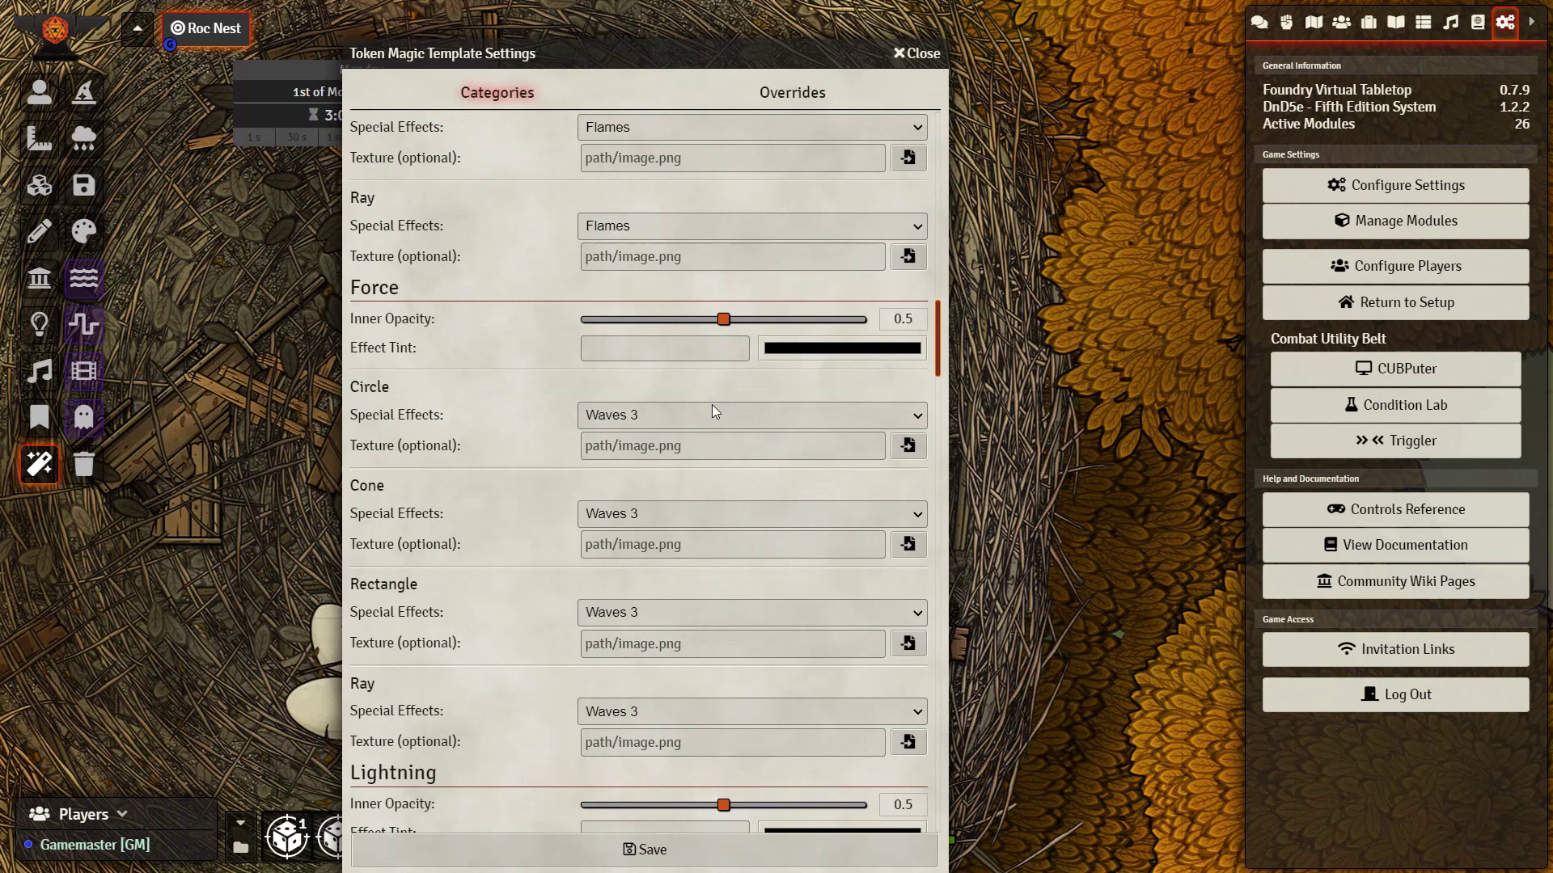
pyautogui.click(792, 94)
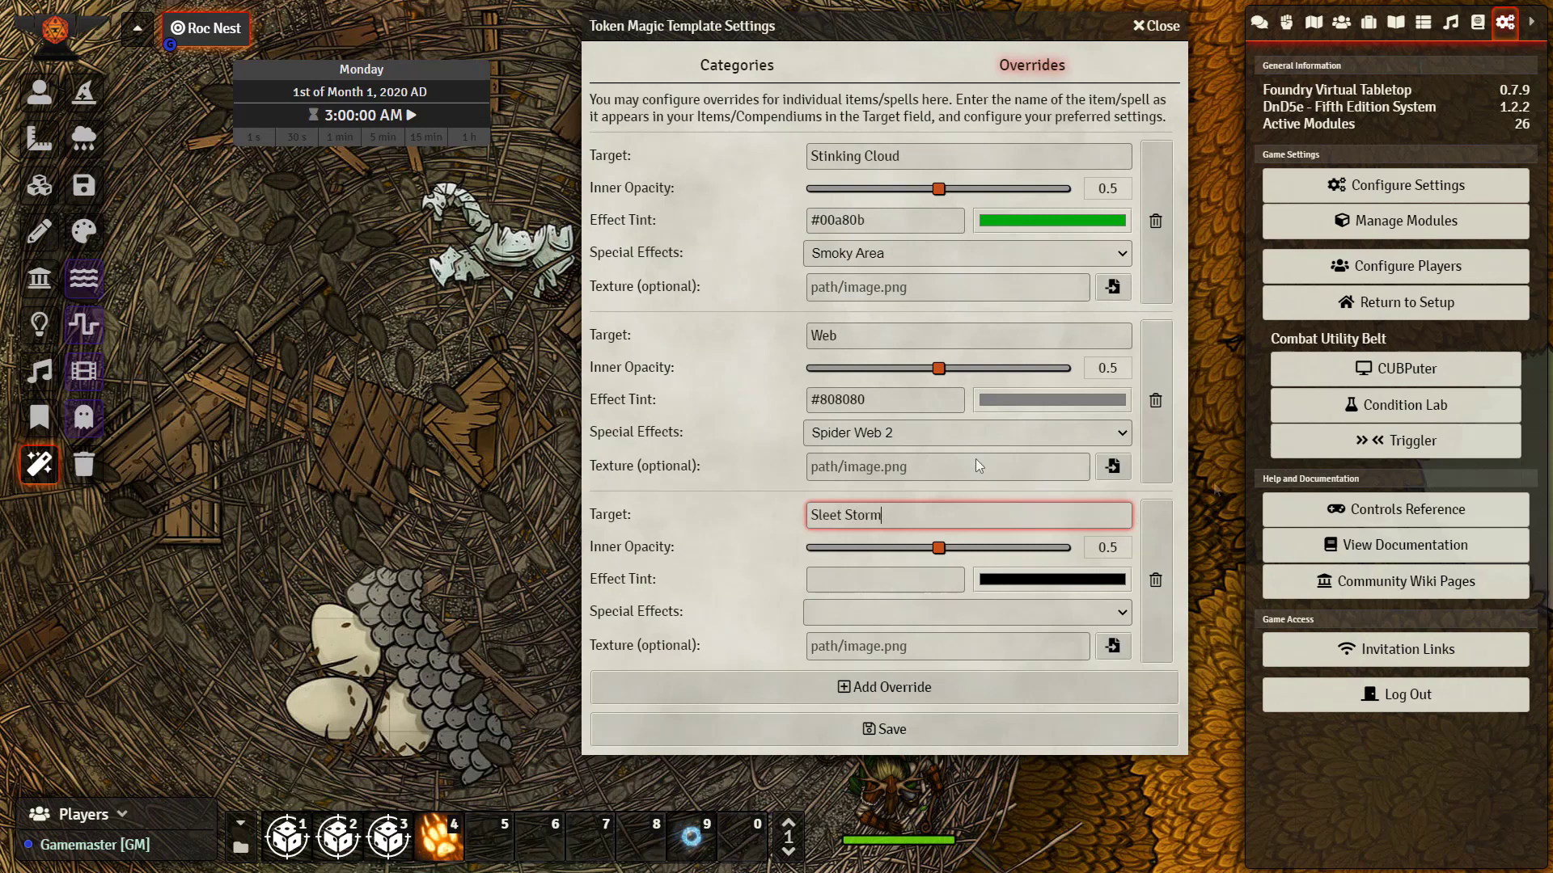
pyautogui.click(1109, 653)
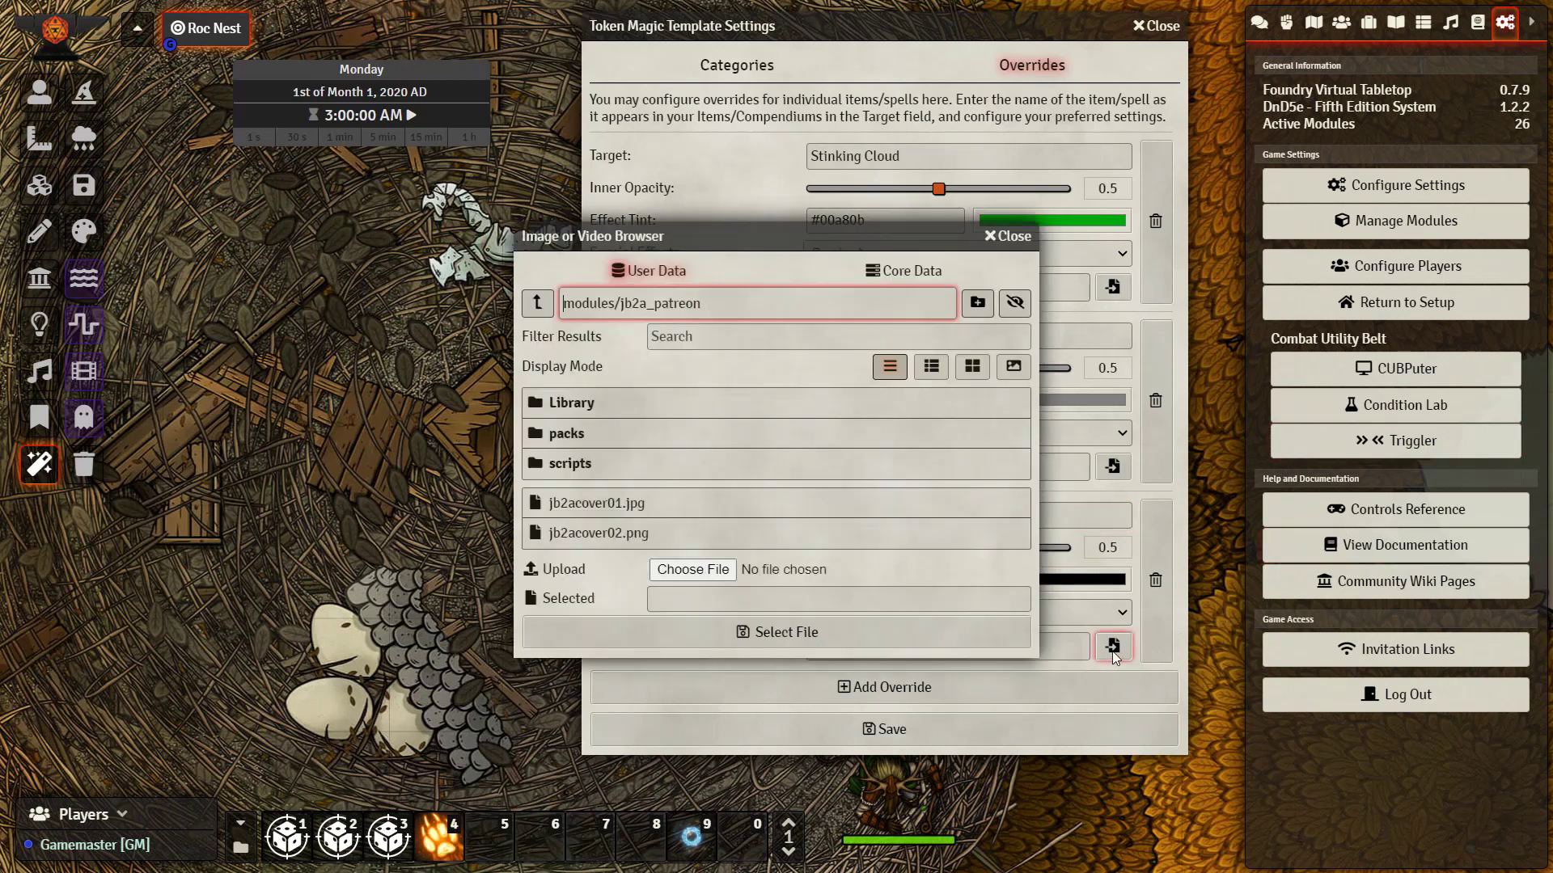
pyautogui.click(574, 407)
pyautogui.click(589, 463)
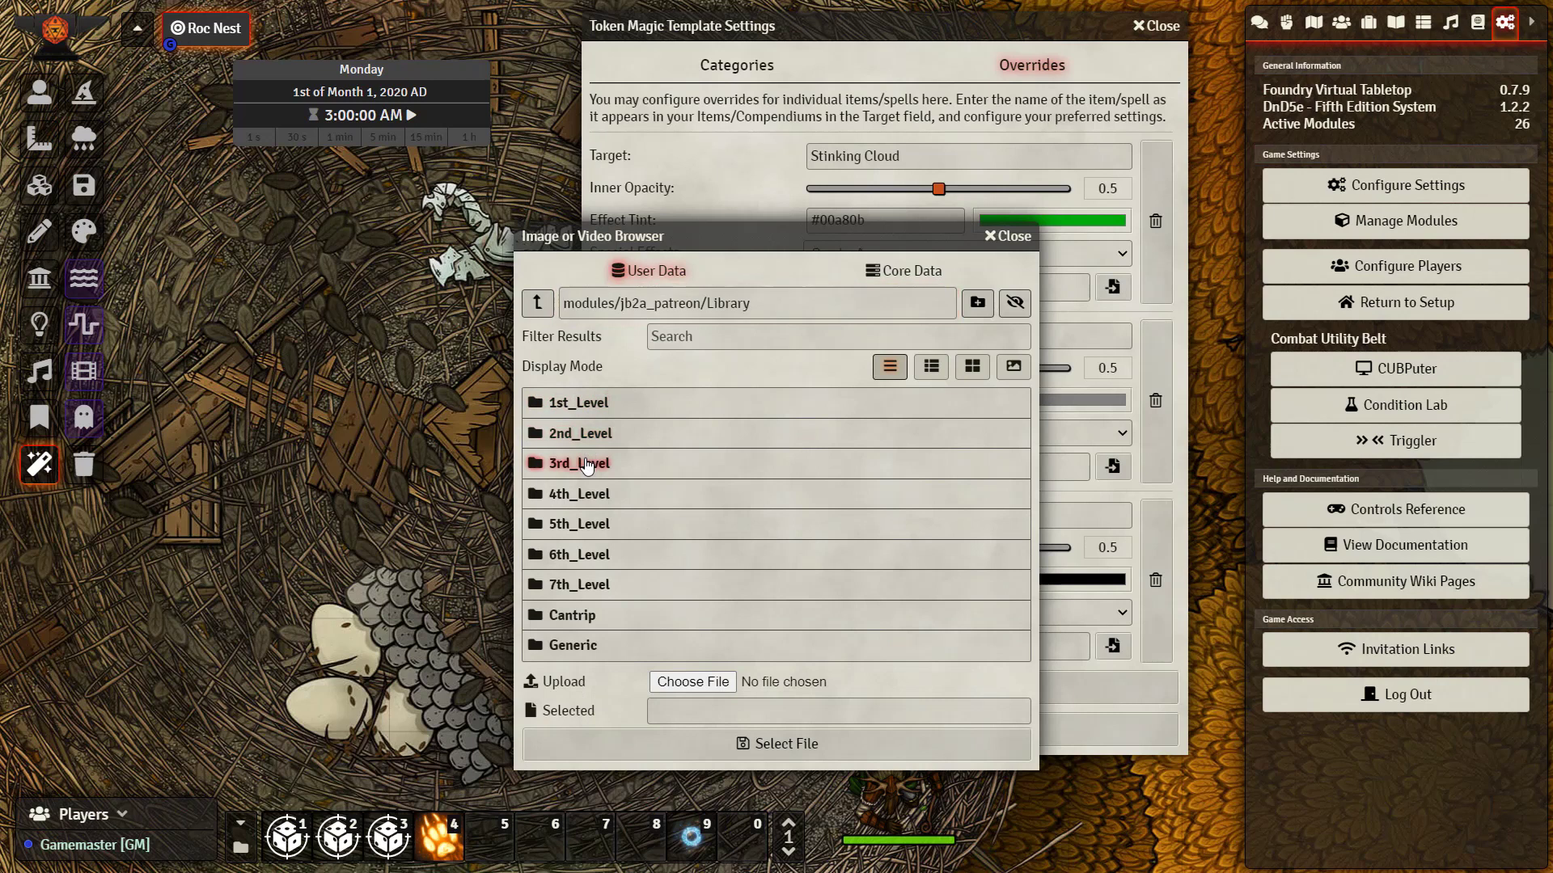
pyautogui.click(613, 436)
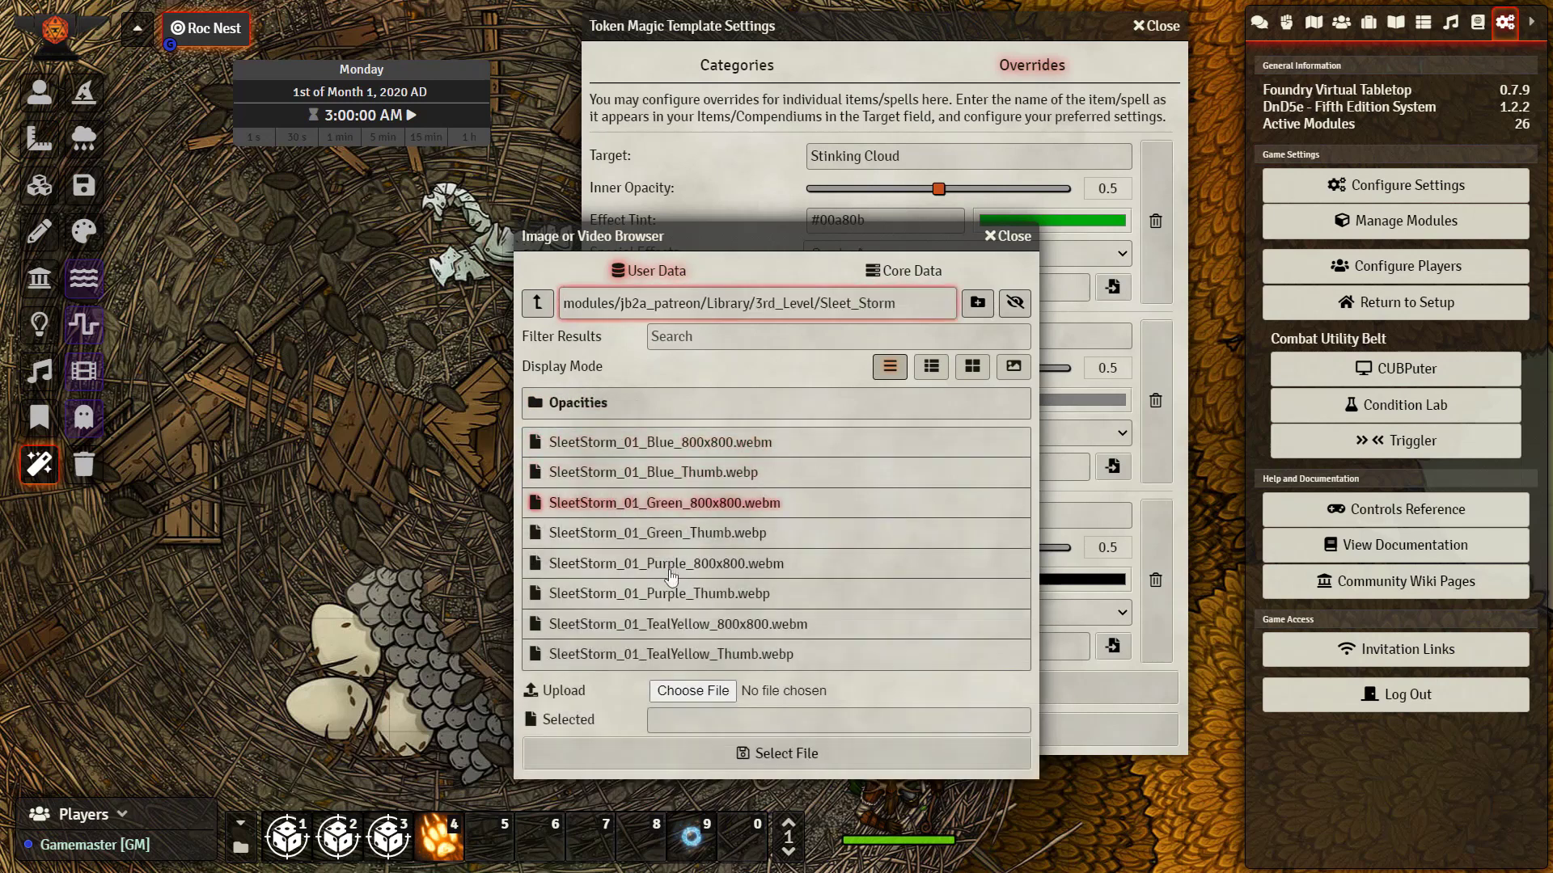
pyautogui.click(713, 564)
pyautogui.click(794, 754)
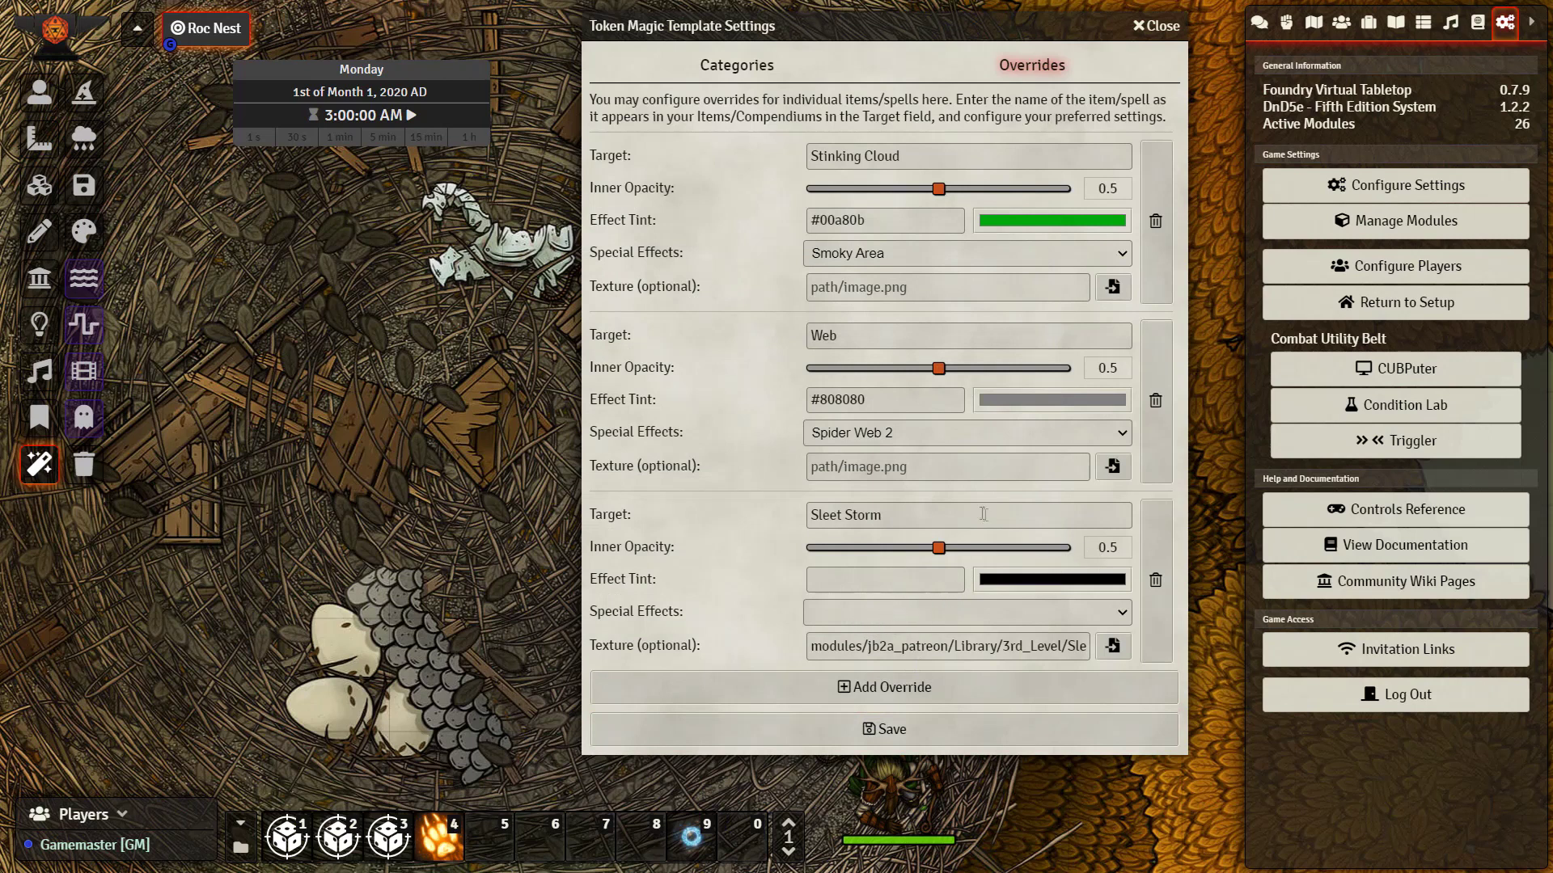
pyautogui.click(822, 733)
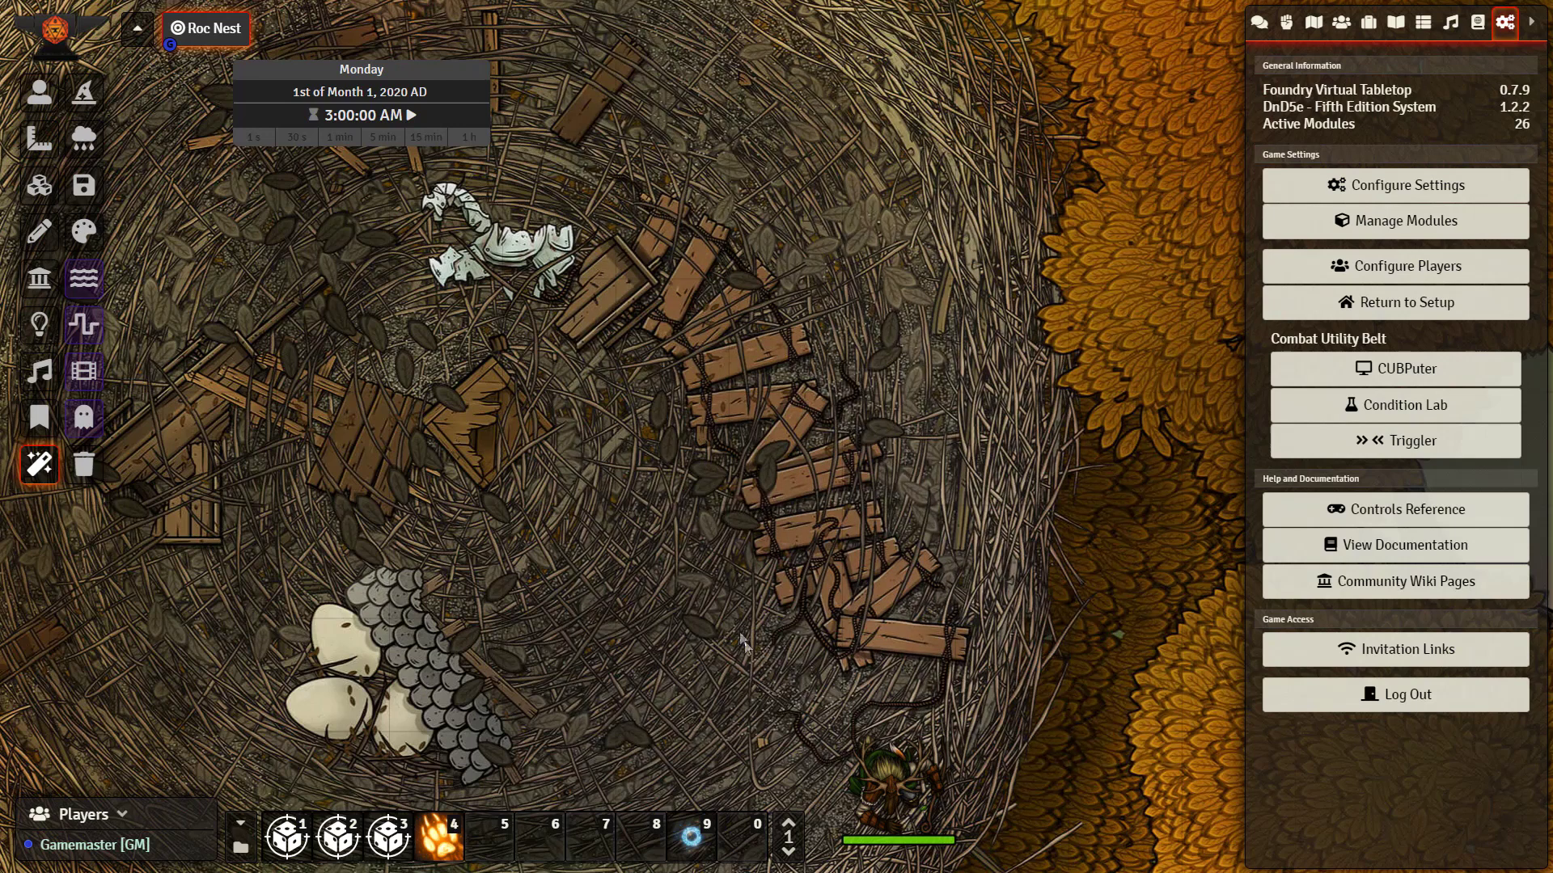
# Cast Sleet Storm at 3rd level from the druid's spellbook and place its 40 ft measured template over the nest.
pyautogui.moveTo(741, 635); pyautogui.dragTo(736, 576)
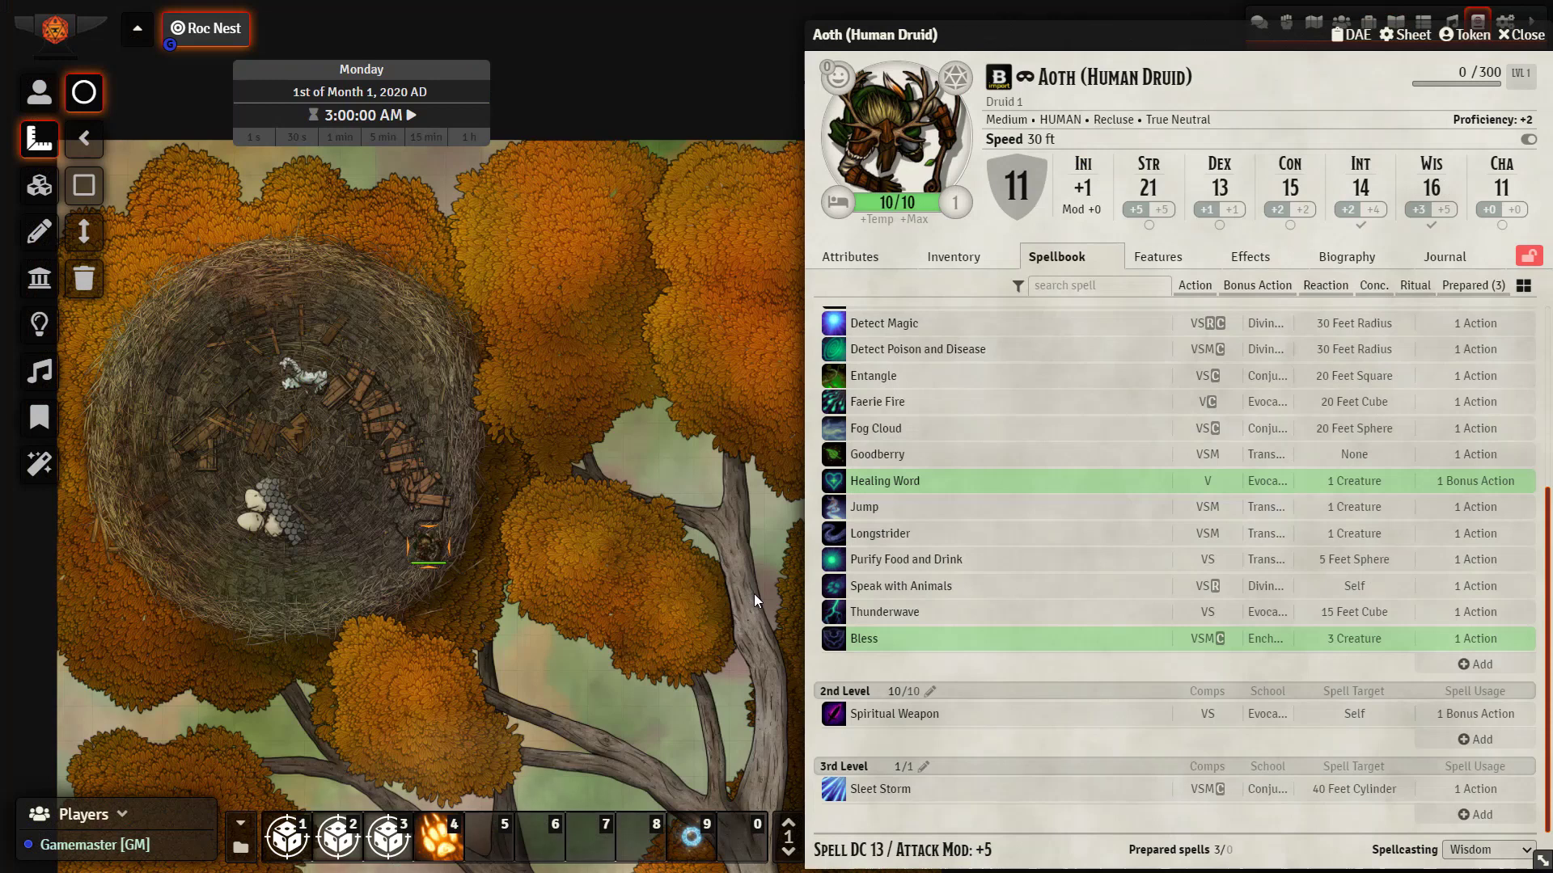
pyautogui.click(826, 796)
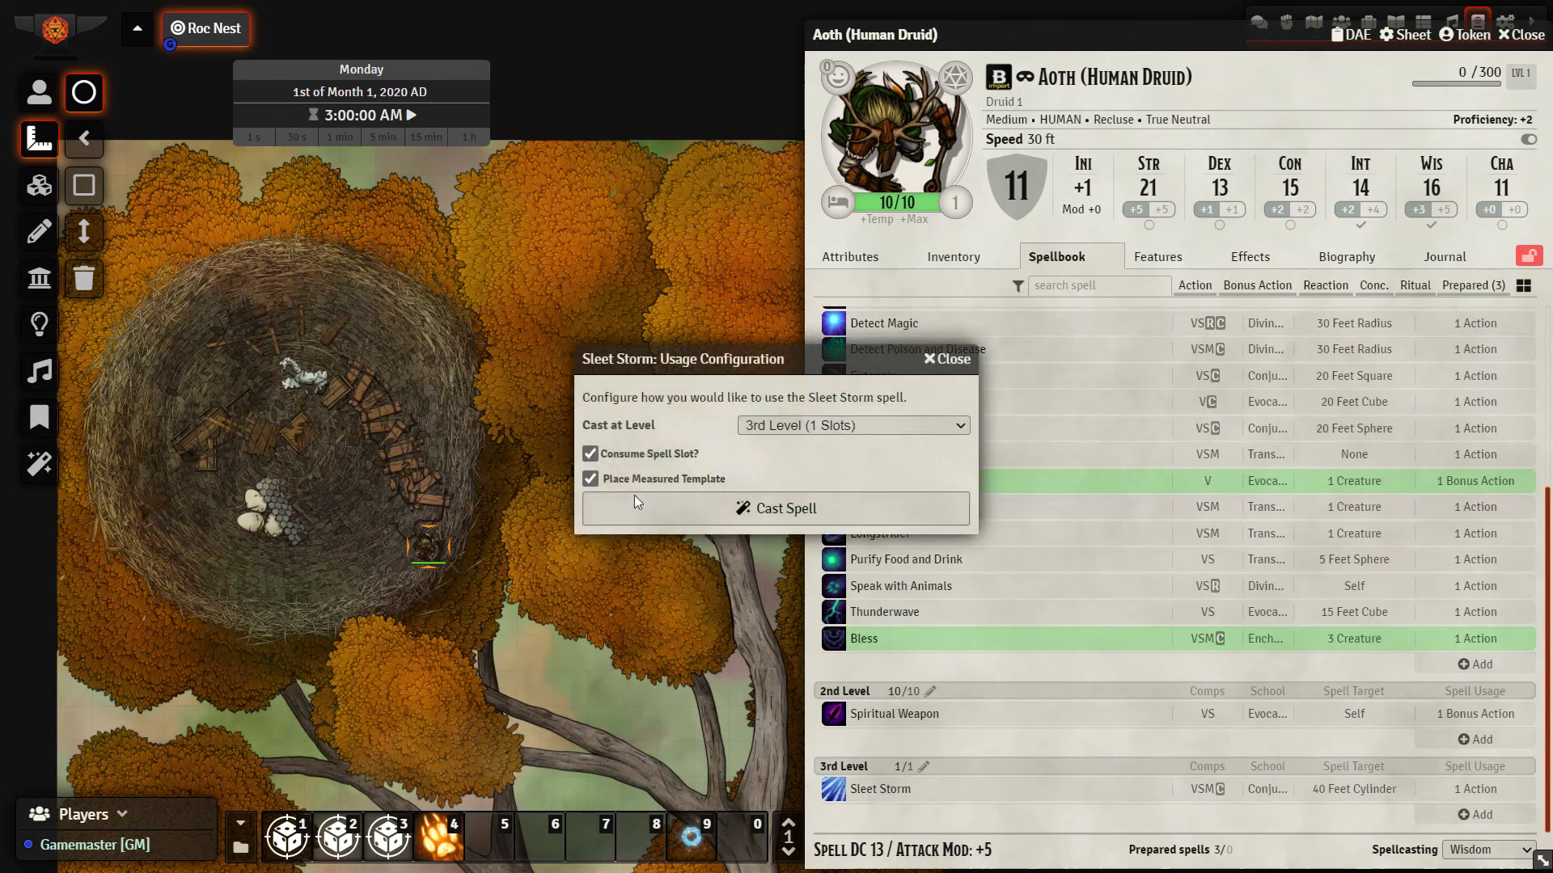
pyautogui.click(809, 507)
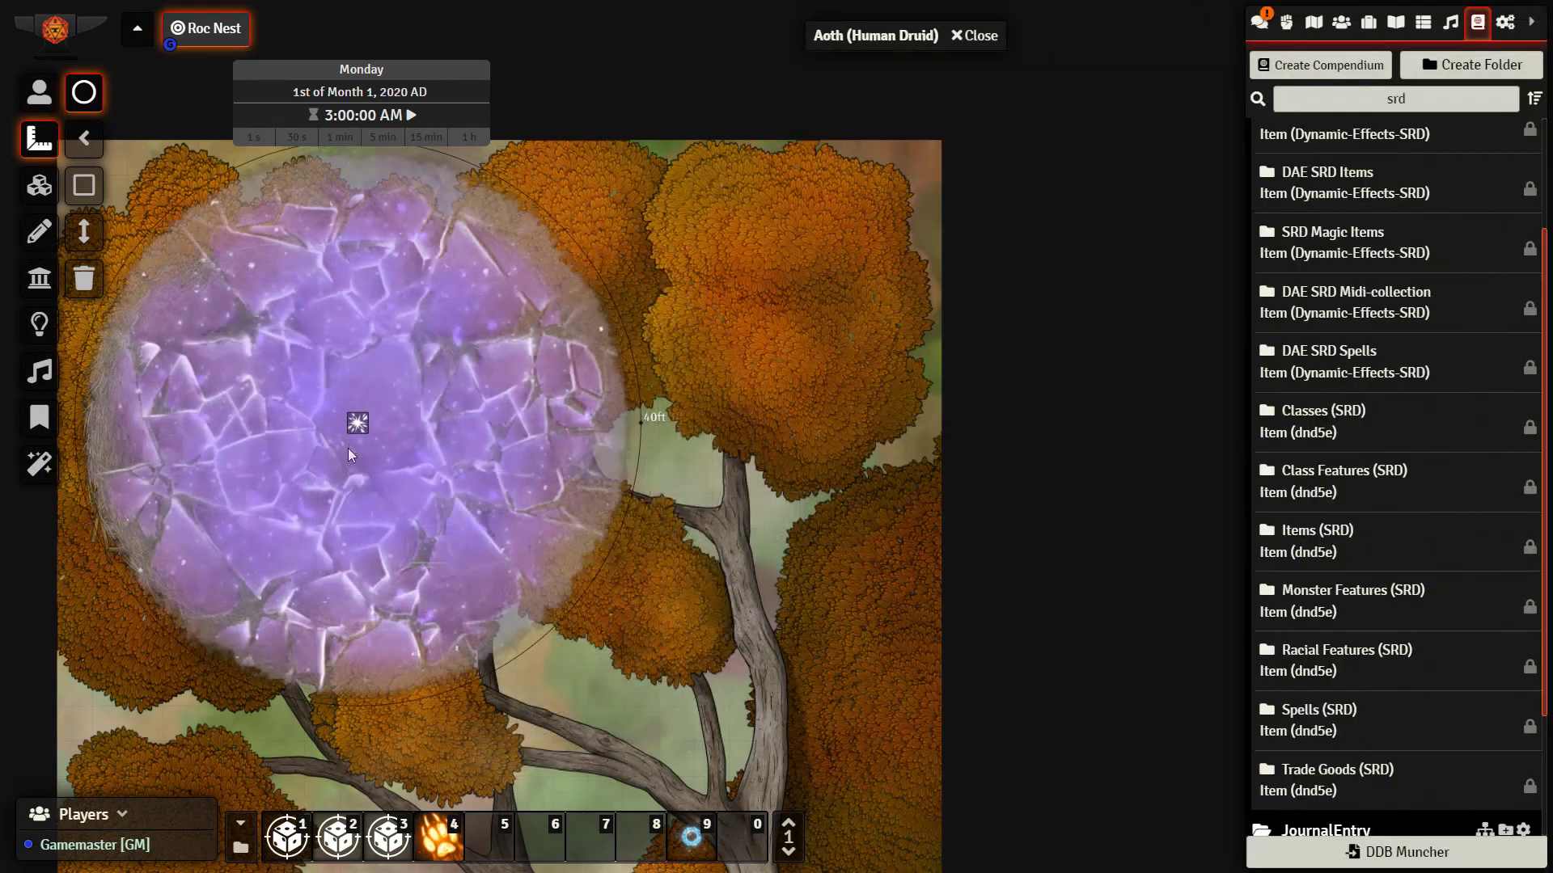
pyautogui.click(351, 428)
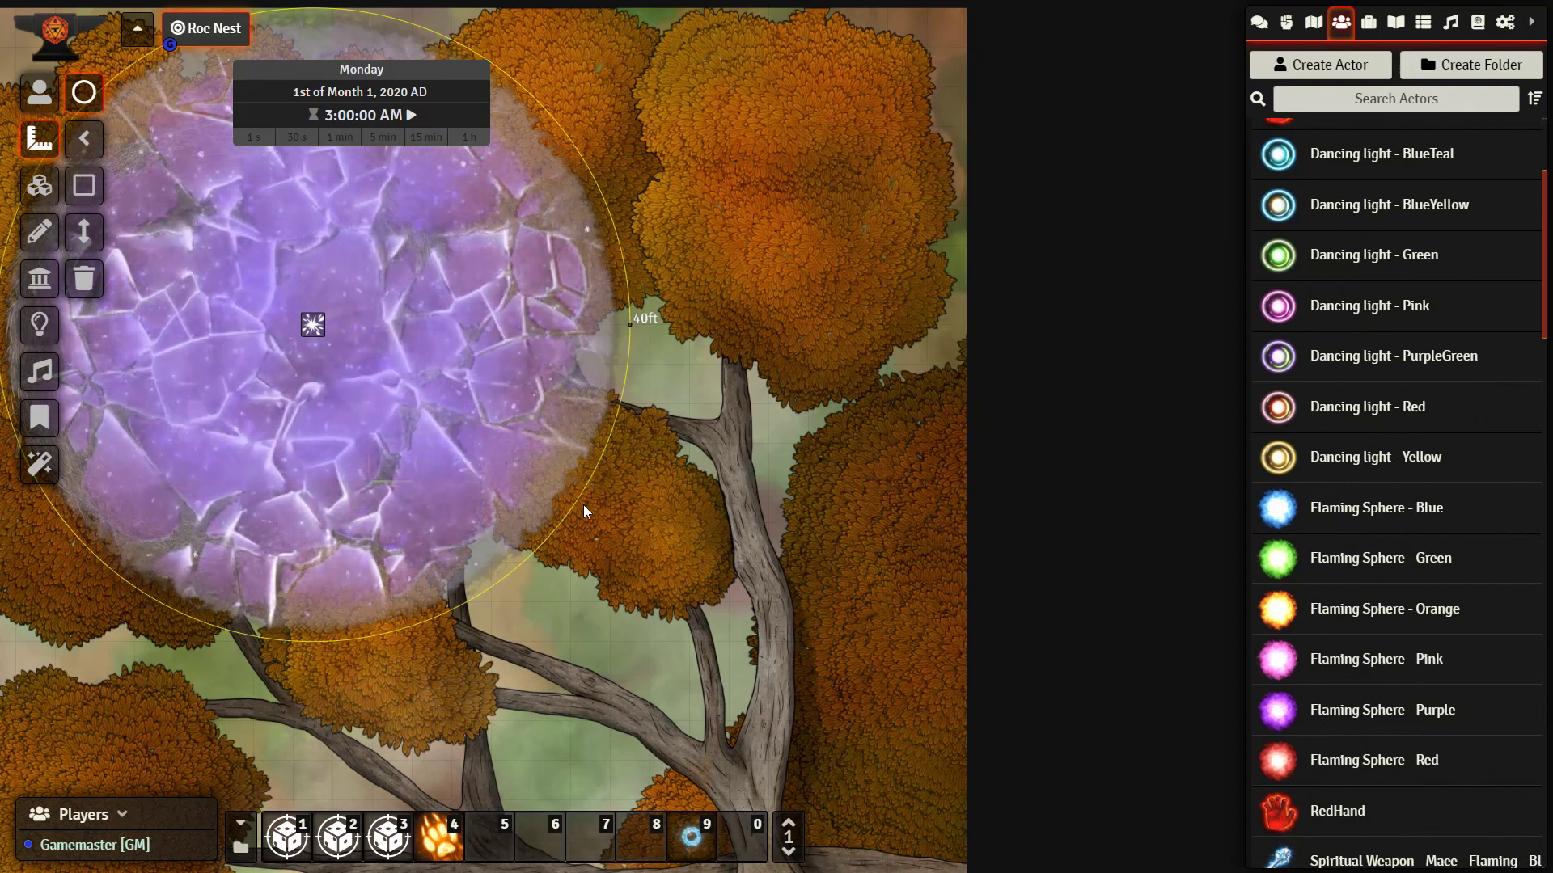
# Look through the JB2A Actors folder in the actors list, from the Arcane Hands to the Spiritual Weapons.
pyautogui.moveTo(584, 506); pyautogui.dragTo(627, 531)
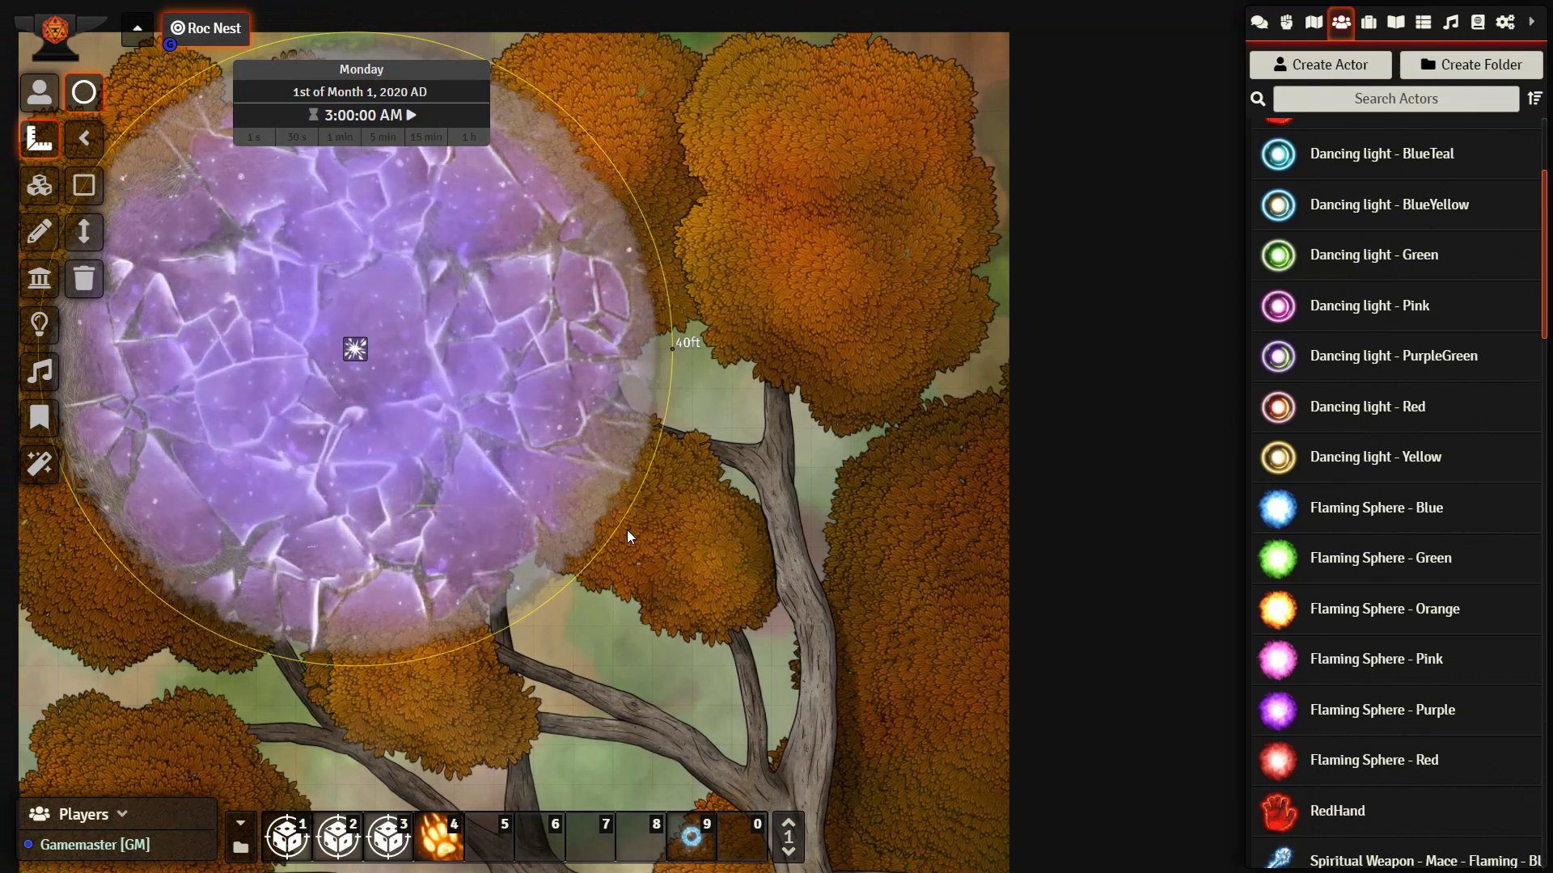
pyautogui.scroll(2, 1392, 450)
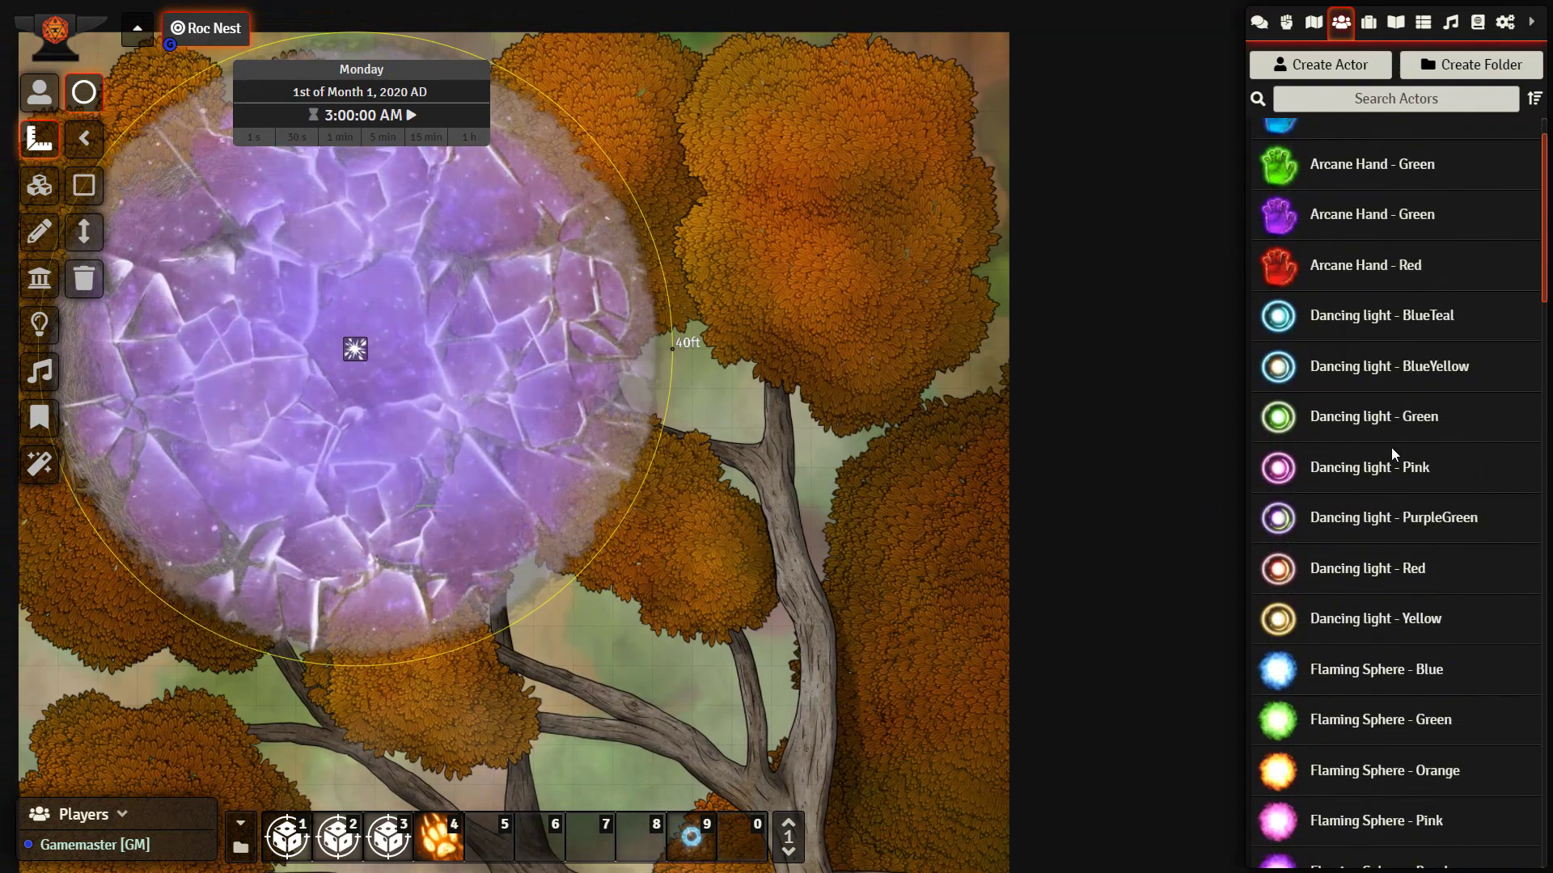
pyautogui.scroll(1, 1390, 448)
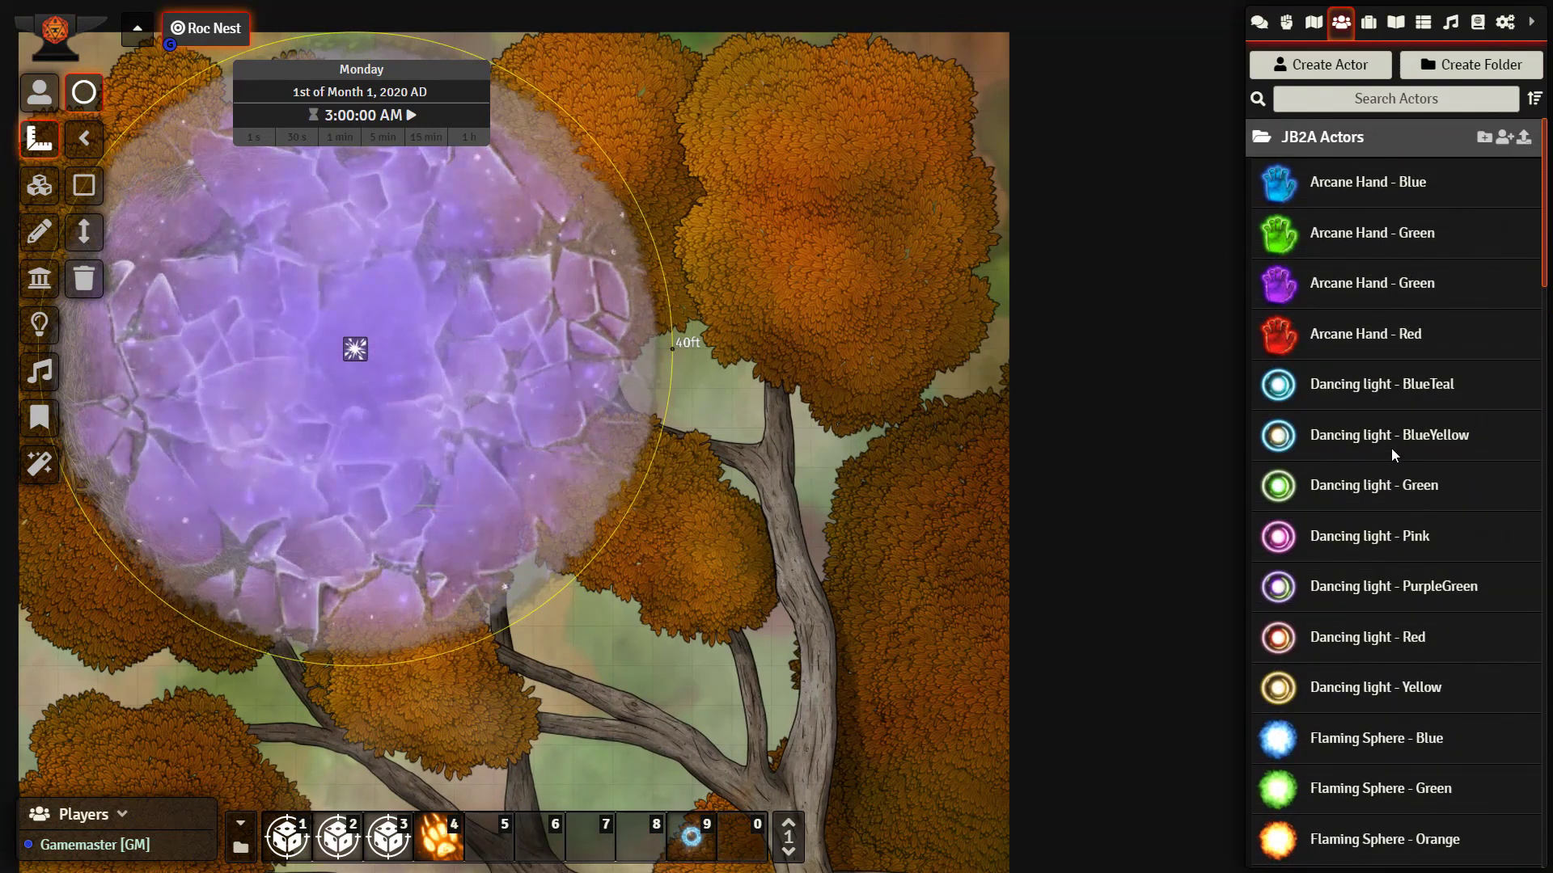
pyautogui.scroll(-8, 1390, 446)
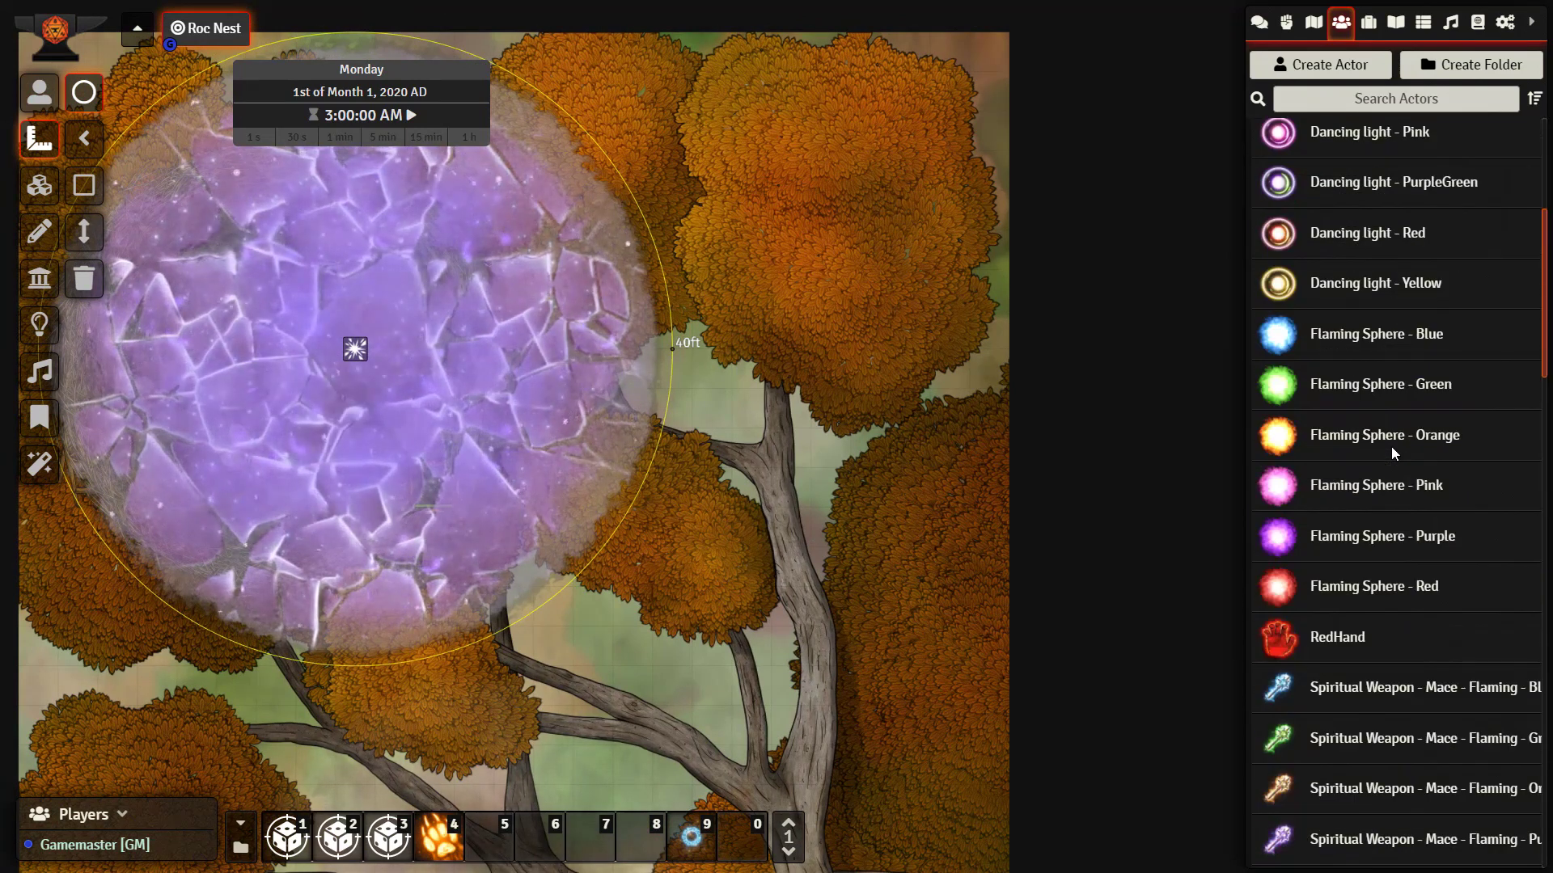